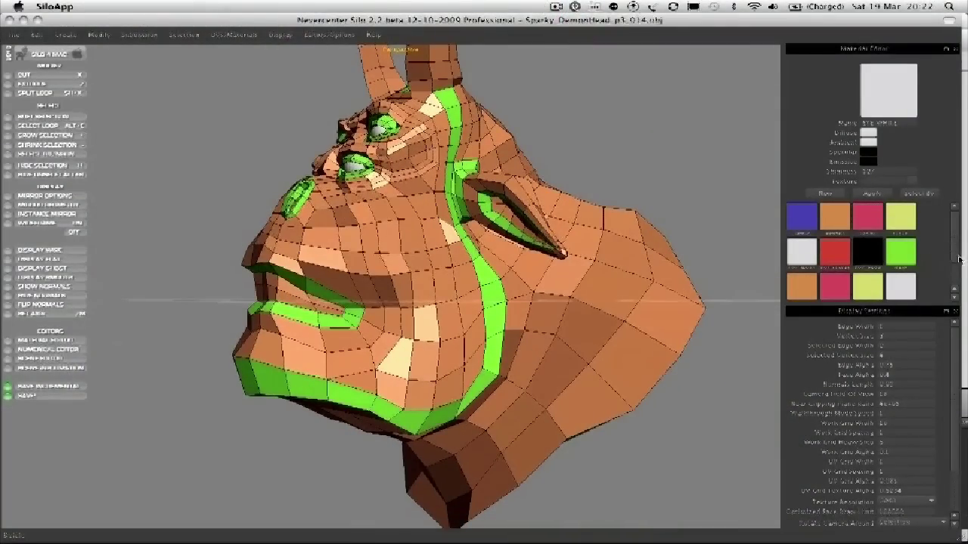
# Step: Create a new material and set its diffuse colour to a medium blue
pyautogui.moveTo(953, 245); pyautogui.dragTo(957, 263)
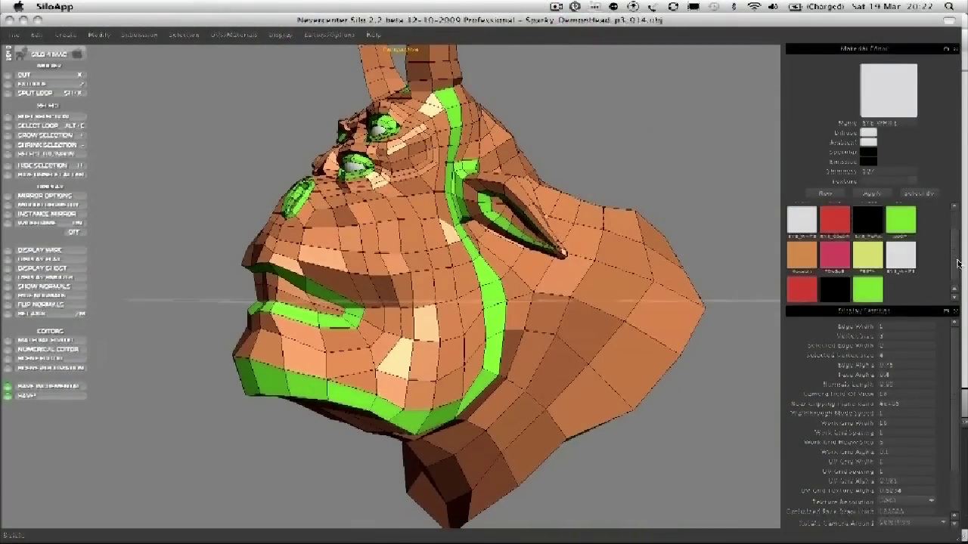
pyautogui.click(827, 194)
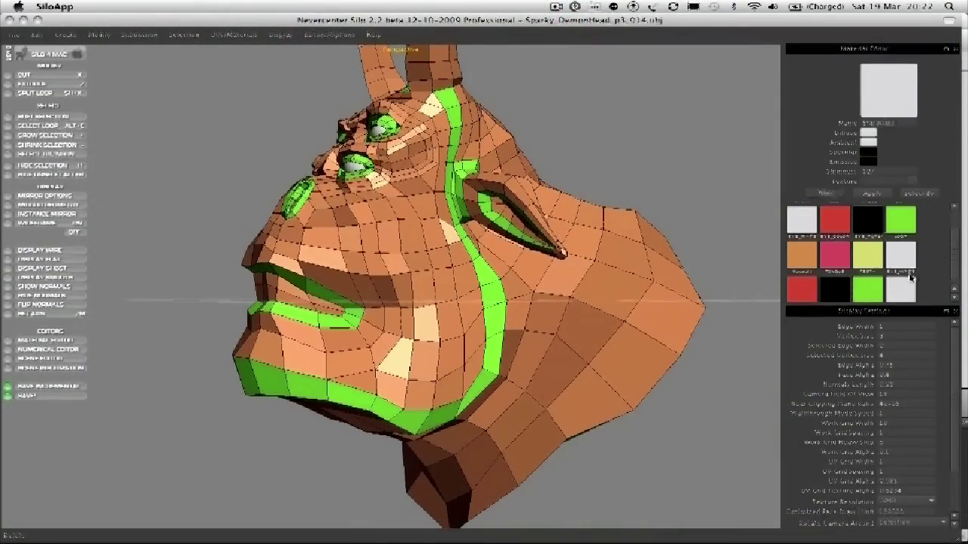
pyautogui.click(868, 133)
pyautogui.click(486, 210)
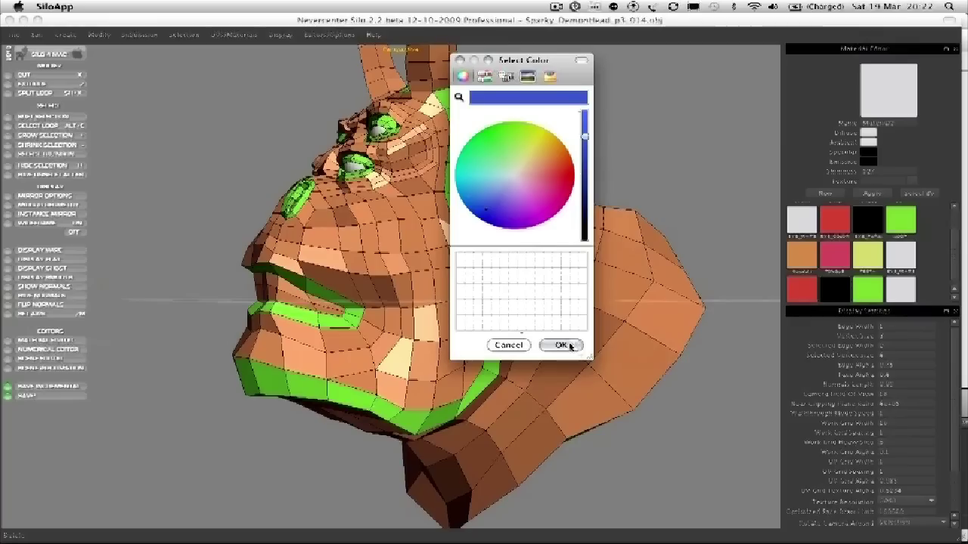
pyautogui.moveTo(495, 185)
pyautogui.mouseDown()
pyautogui.moveTo(501, 209)
pyautogui.moveTo(491, 202)
pyautogui.mouseUp()
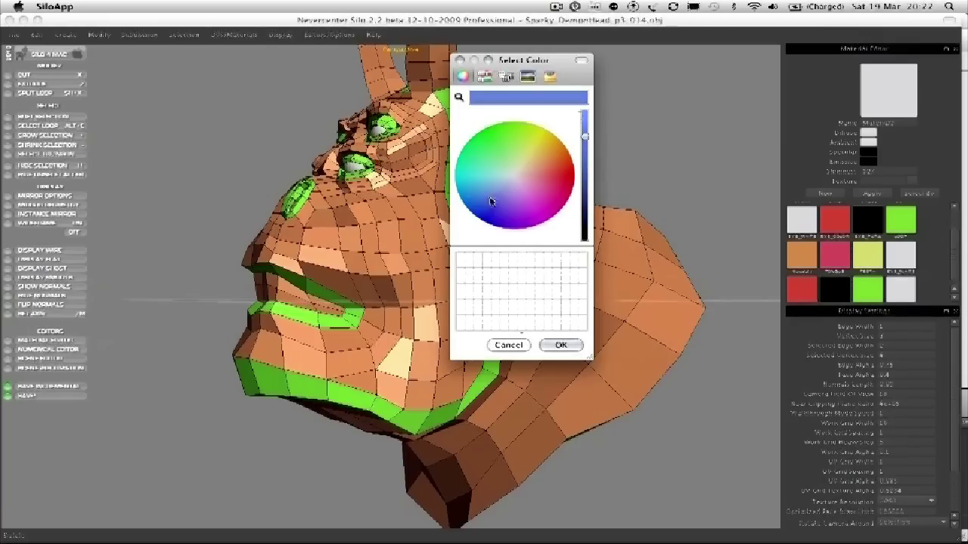
pyautogui.click(565, 343)
# Step: Select the face loop running over the nose, down the cheeks and under the lower lip, and apply the blue material to it
pyautogui.moveTo(358, 233); pyautogui.dragTo(441, 241, button='middle')
pyautogui.scroll(4, 463, 245)
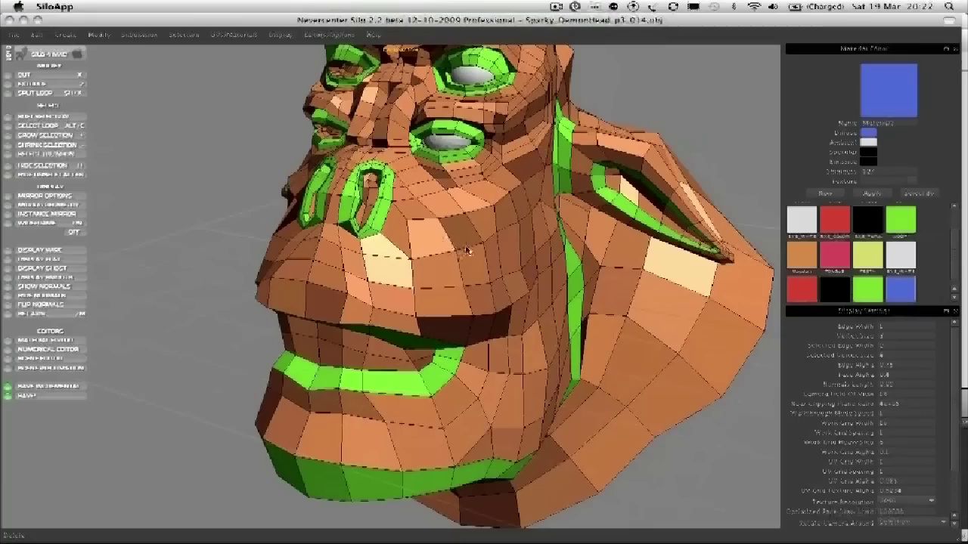
pyautogui.click(466, 244)
pyautogui.keyDown('shift'); pyautogui.click(474, 268); pyautogui.keyUp('shift')
pyautogui.hotkey('alt', 'e')
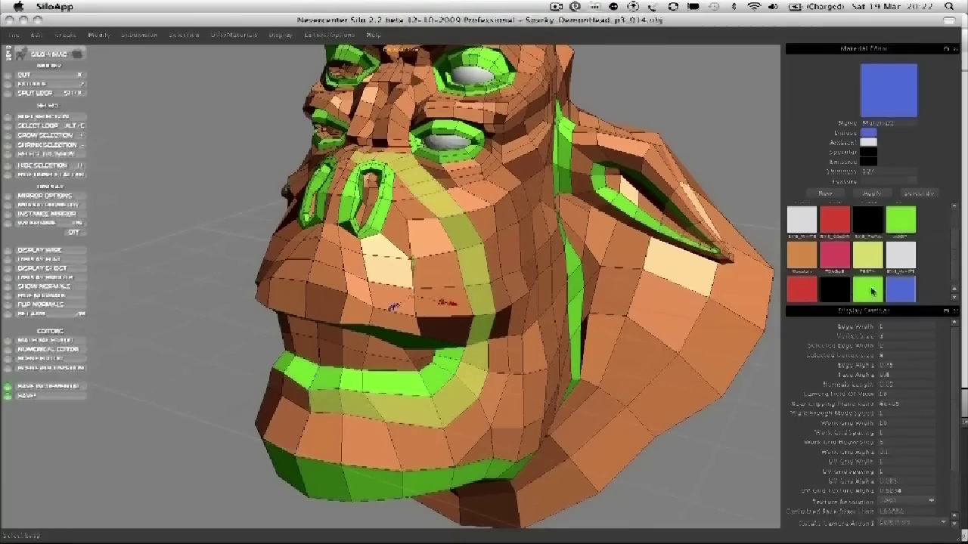
pyautogui.click(872, 193)
# Step: Split the blue face loop lengthwise with Split Loop to add an edge loop along its middle
pyautogui.moveTo(684, 98); pyautogui.dragTo(464, 257, button='middle')
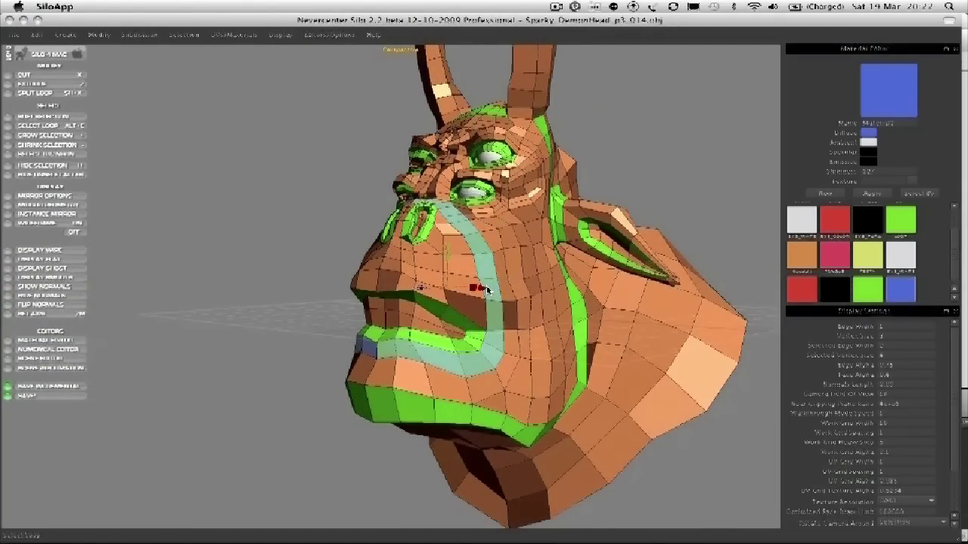
pyautogui.hotkey('shift', 'x')
pyautogui.scroll(5, 488, 291)
pyautogui.moveTo(447, 320); pyautogui.dragTo(395, 277, button='middle')
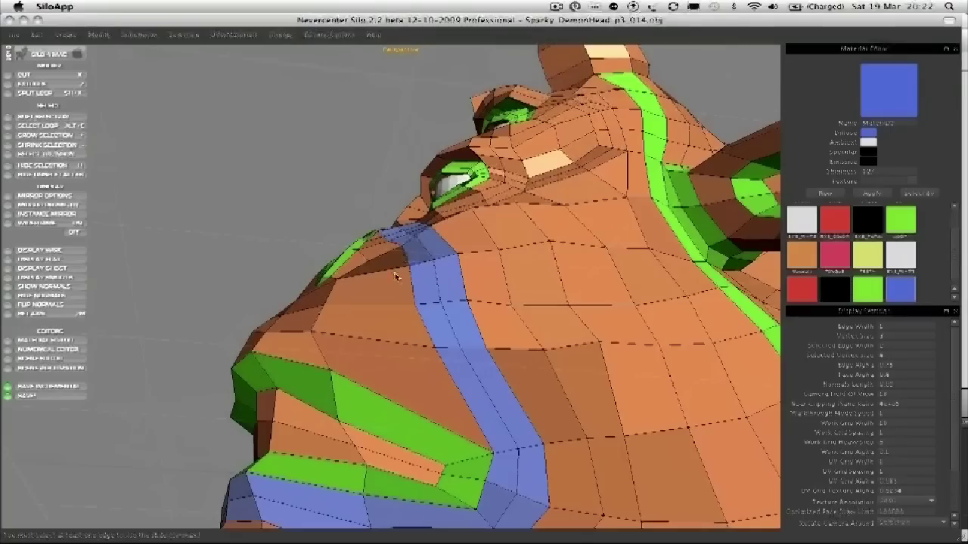
# Step: Reposition the vertices of the blue loop beside the nostrils and across the nose bridge to start the fold
pyautogui.press('a')
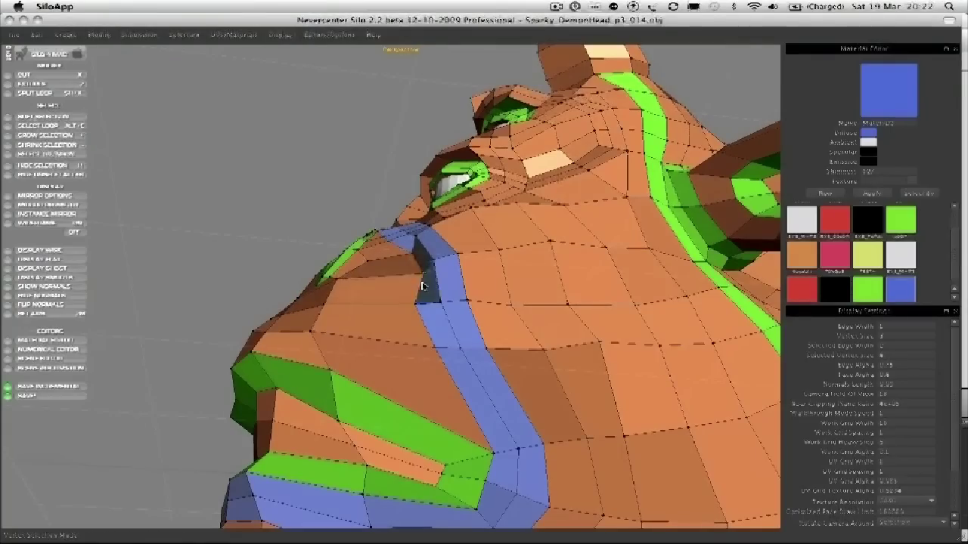
pyautogui.moveTo(446, 363); pyautogui.dragTo(439, 344, button='middle')
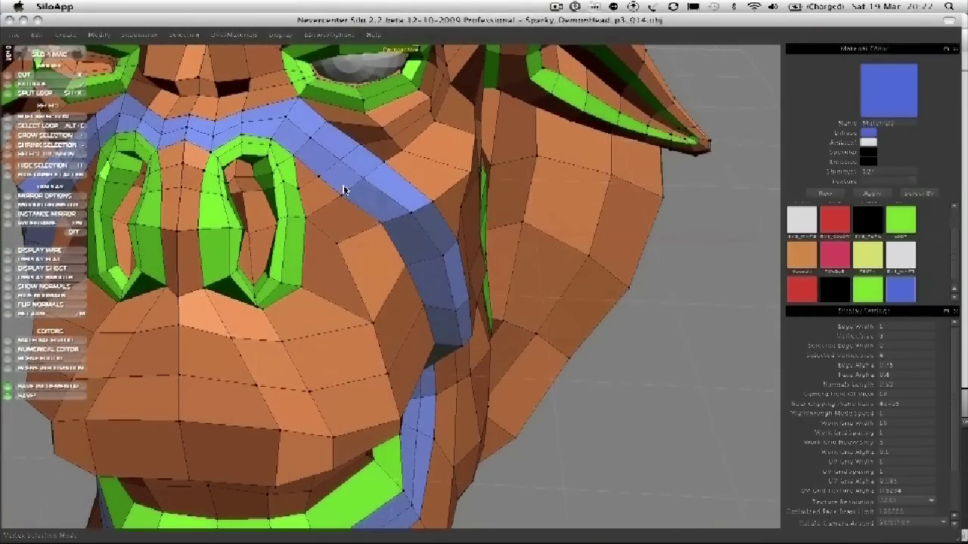
pyautogui.moveTo(344, 189); pyautogui.dragTo(346, 280, button='middle')
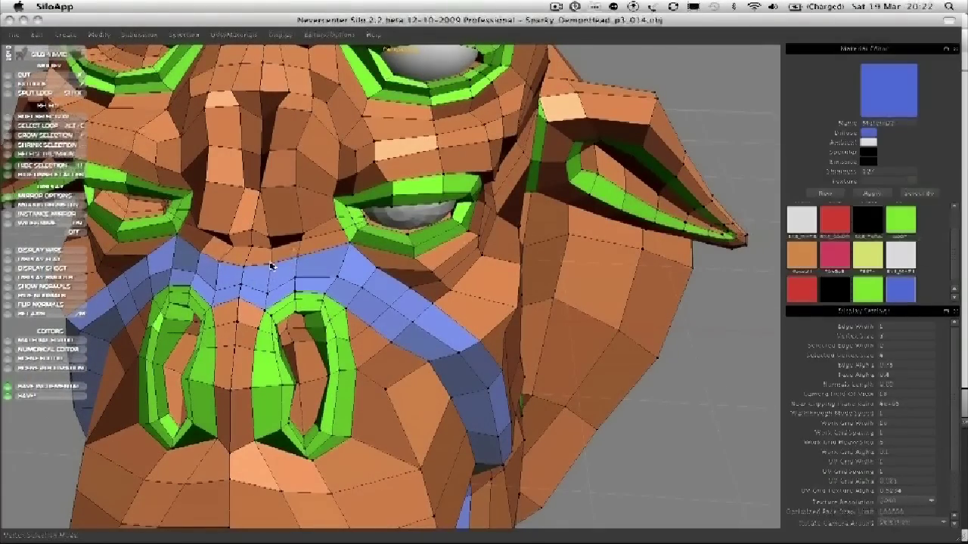
pyautogui.moveTo(272, 268); pyautogui.dragTo(331, 218, button='middle')
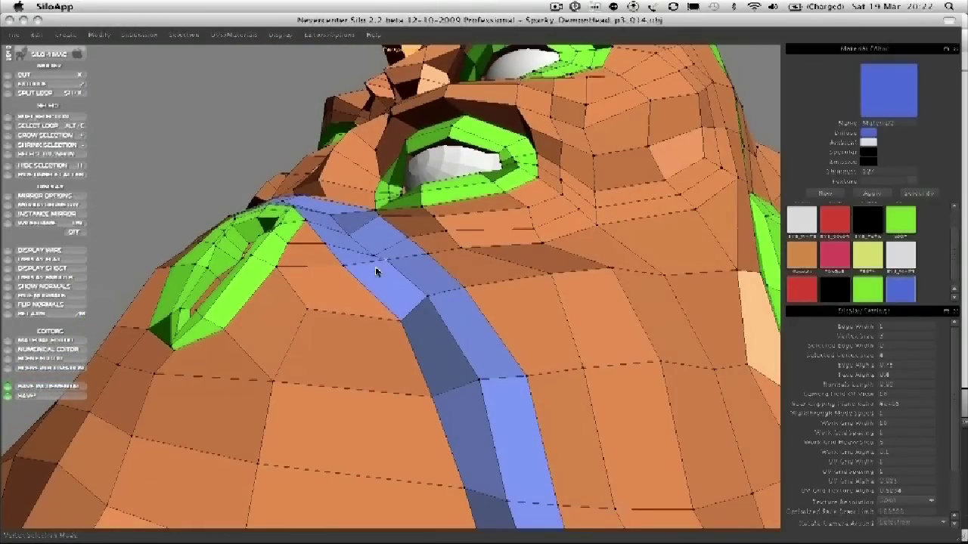
# Step: Push in the inner half of the blue loop down the cheek to form a crease toward the mouth corner
pyautogui.moveTo(422, 316); pyautogui.dragTo(440, 285, button='middle')
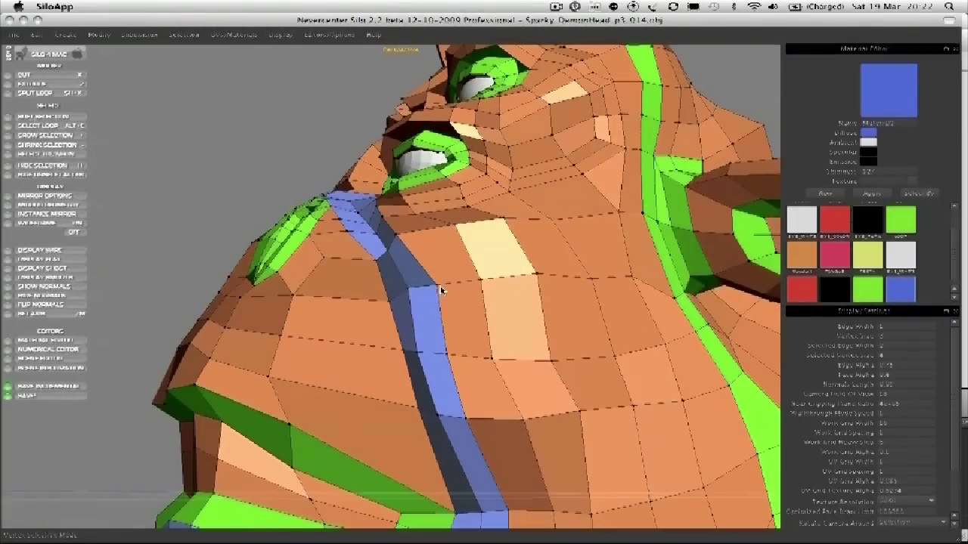
pyautogui.moveTo(418, 359); pyautogui.dragTo(374, 232, button='middle')
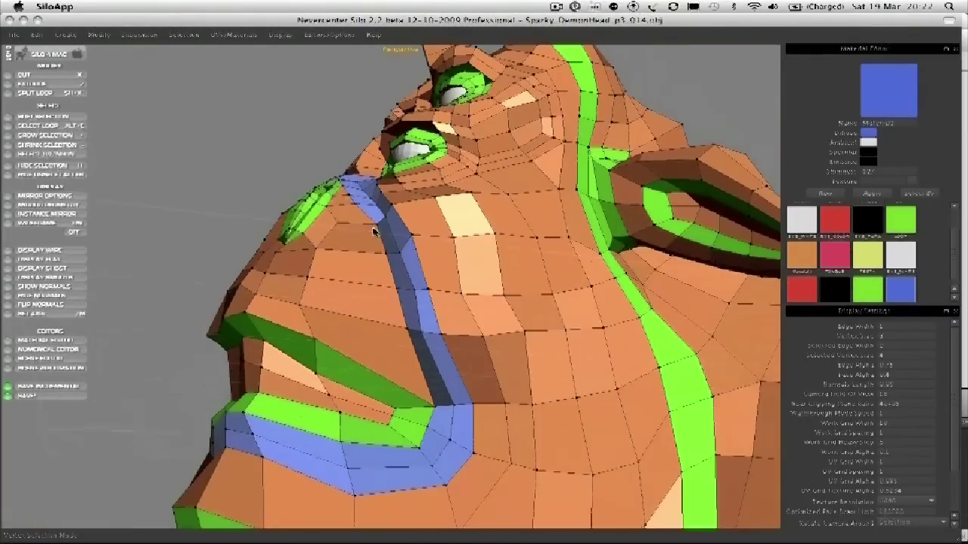
pyautogui.moveTo(425, 326); pyautogui.dragTo(421, 319, button='middle')
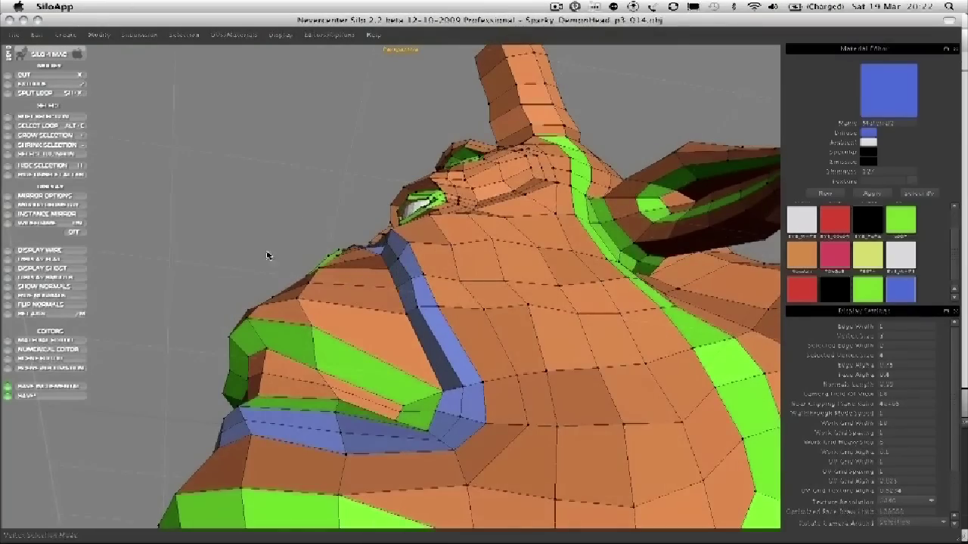
pyautogui.moveTo(267, 256); pyautogui.dragTo(156, 155, button='middle')
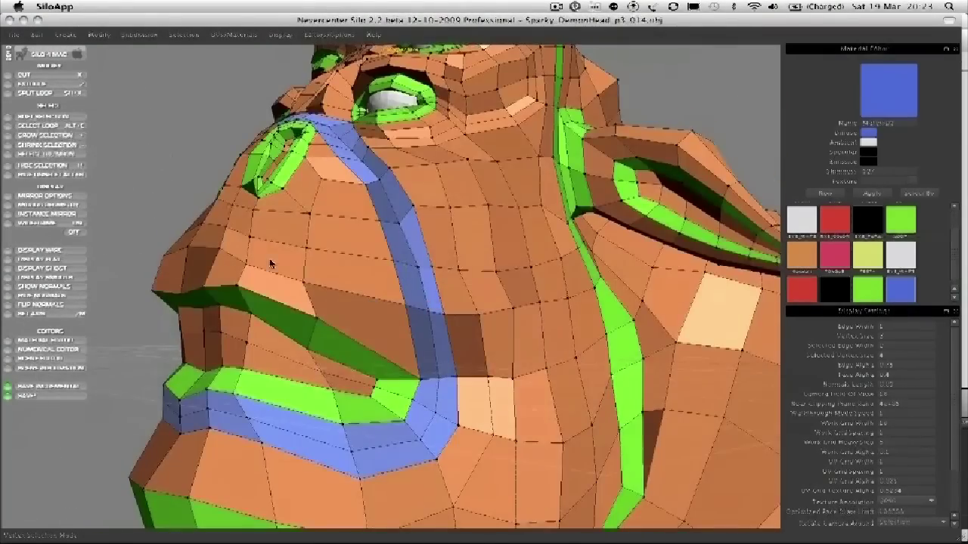
pyautogui.moveTo(270, 263); pyautogui.dragTo(386, 209, button='middle')
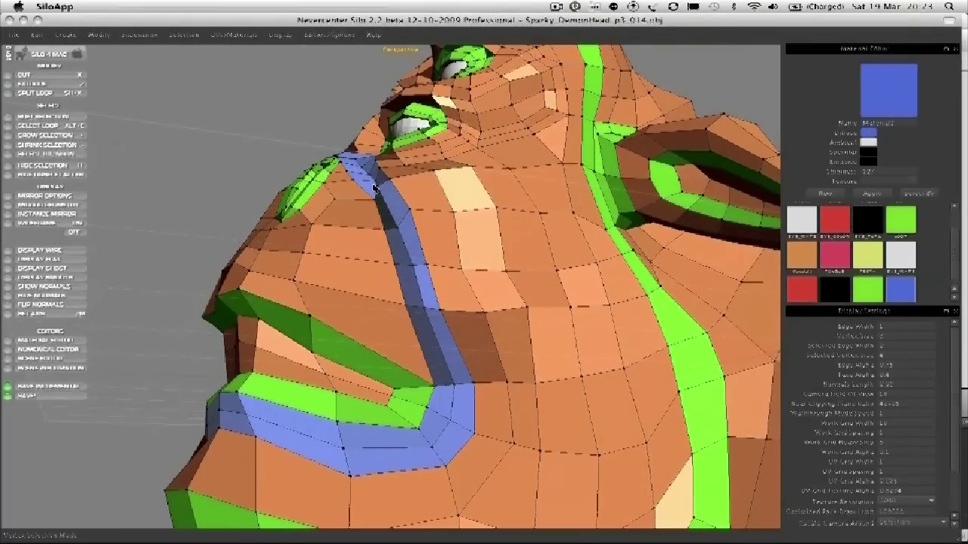
pyautogui.moveTo(393, 248); pyautogui.dragTo(422, 251, button='middle')
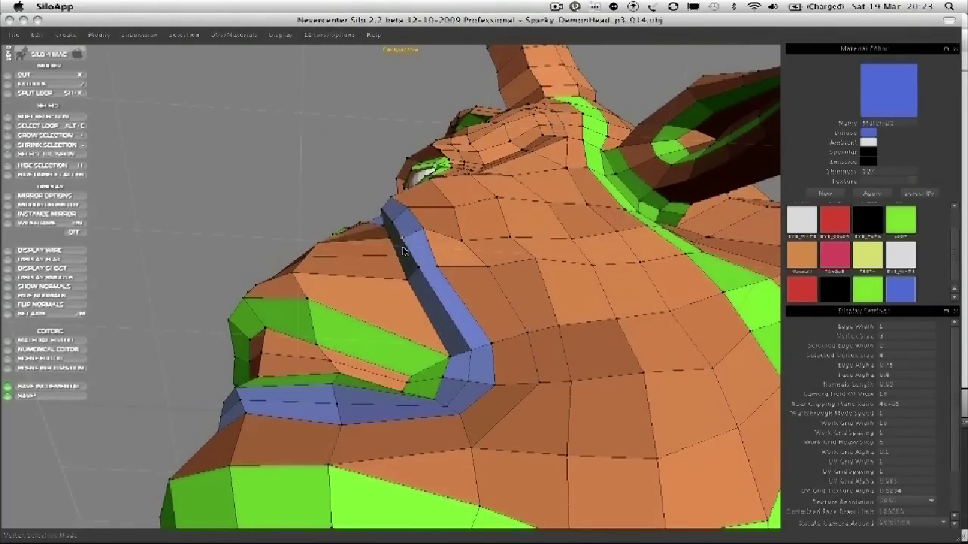
pyautogui.moveTo(443, 270); pyautogui.dragTo(465, 311, button='middle')
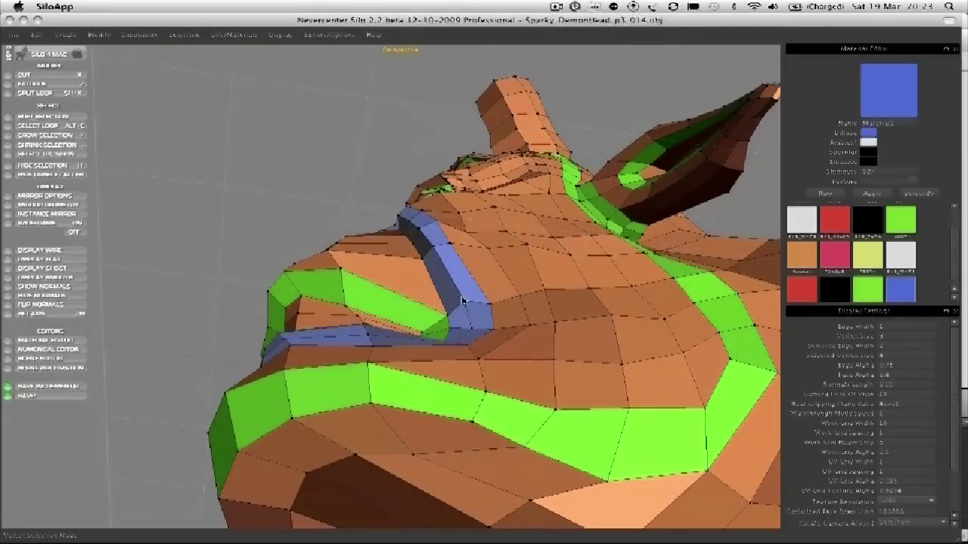
# Step: Move the blue loop's vertices beneath the lower lip to shape a crease under the lip
pyautogui.moveTo(493, 328)
pyautogui.mouseDown()
pyautogui.moveTo(474, 289)
pyautogui.moveTo(483, 318)
pyautogui.mouseUp()
pyautogui.moveTo(456, 339); pyautogui.dragTo(406, 367, button='middle')
pyautogui.moveTo(337, 345); pyautogui.dragTo(411, 374, button='middle')
pyautogui.moveTo(308, 375)
pyautogui.mouseDown()
pyautogui.moveTo(312, 367)
pyautogui.moveTo(321, 390)
pyautogui.mouseUp()
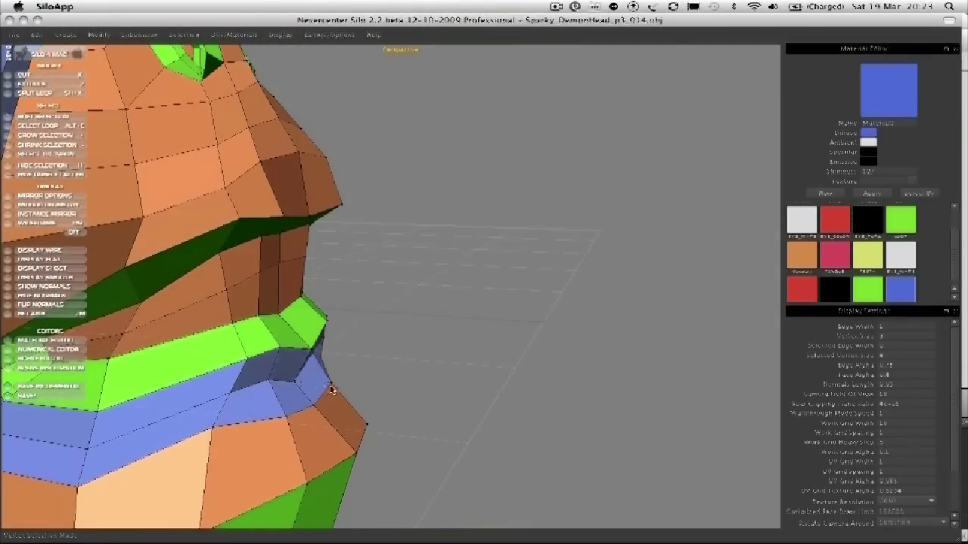
pyautogui.moveTo(332, 390); pyautogui.dragTo(328, 364, button='middle')
pyautogui.moveTo(329, 366); pyautogui.dragTo(351, 390)
pyautogui.moveTo(351, 390); pyautogui.dragTo(376, 361, button='middle')
pyautogui.moveTo(376, 361); pyautogui.dragTo(371, 355)
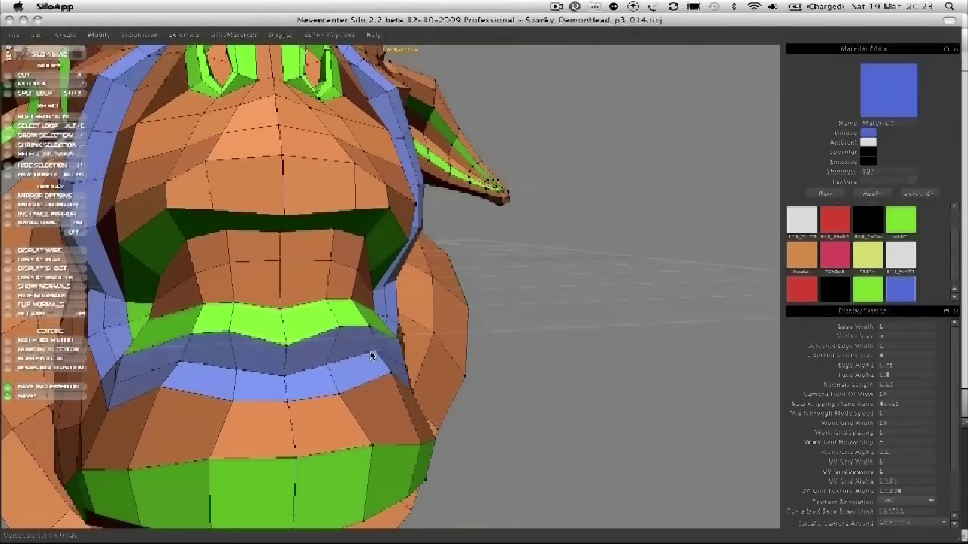
# Step: Adjust the vertices where the blue loop meets the corner of the mouth
pyautogui.moveTo(382, 385); pyautogui.dragTo(370, 357, button='middle')
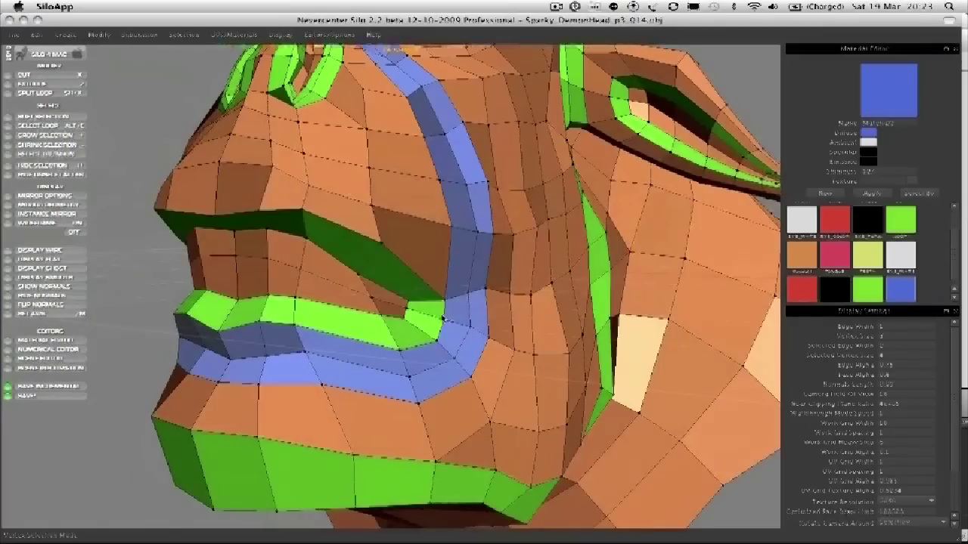
pyautogui.moveTo(444, 306); pyautogui.dragTo(441, 312)
pyautogui.moveTo(442, 312); pyautogui.dragTo(445, 307, button='middle')
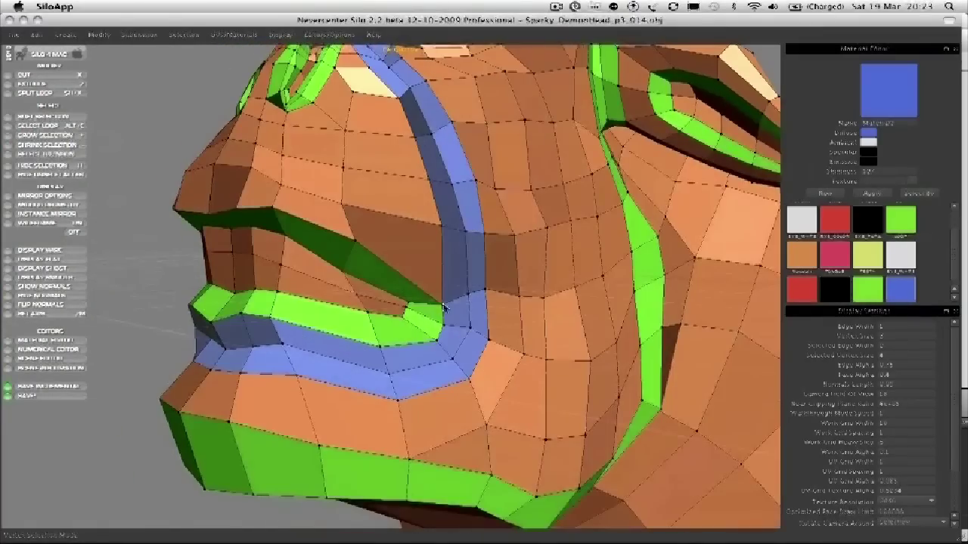
# Step: Examine the fold around the nose and muzzle from the front, the side and close up
pyautogui.moveTo(457, 376); pyautogui.dragTo(461, 286, button='middle')
pyautogui.scroll(-5, 523, 267)
pyautogui.scroll(4, 453, 256)
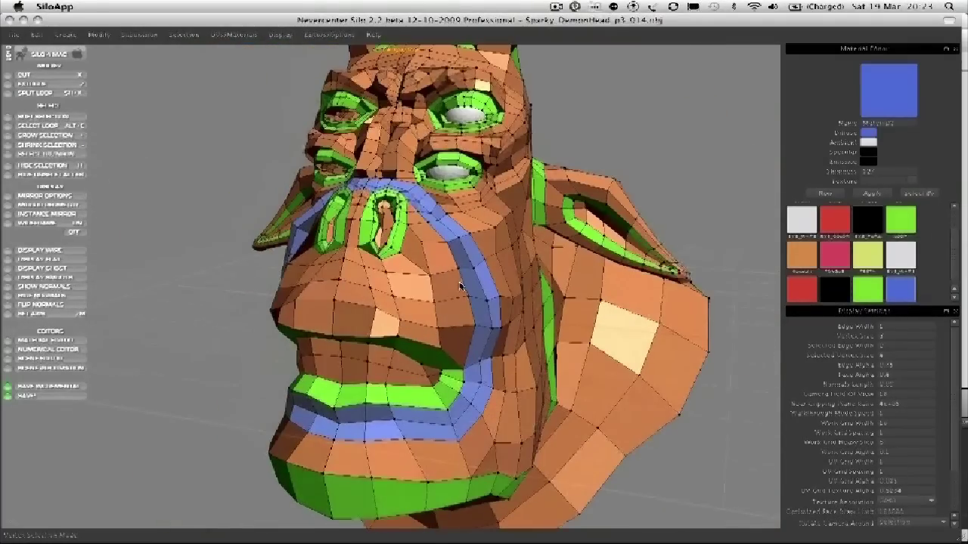
pyautogui.scroll(4, 421, 357)
pyautogui.moveTo(394, 308); pyautogui.dragTo(446, 342, button='middle')
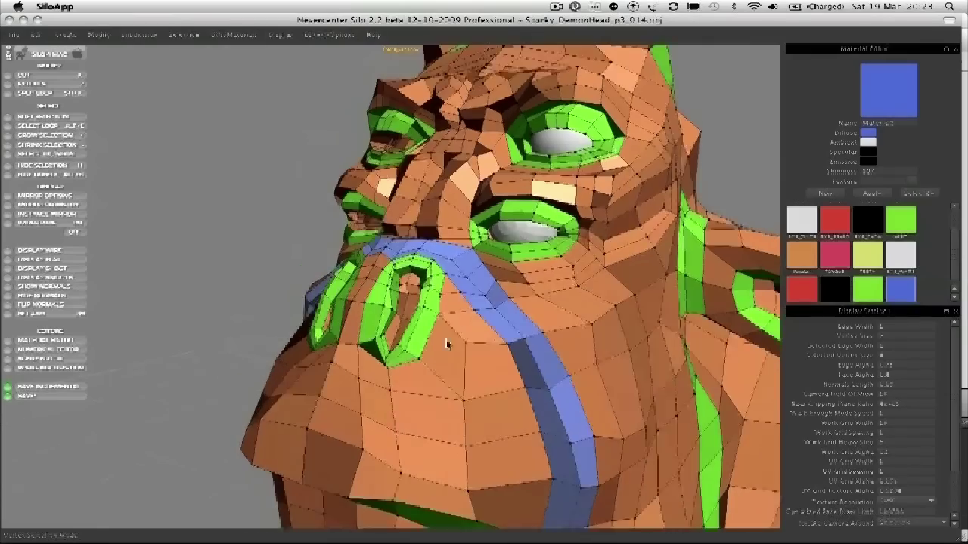
pyautogui.scroll(4, 447, 341)
pyautogui.moveTo(494, 323); pyautogui.dragTo(343, 398, button='middle')
pyautogui.scroll(4, 512, 290)
pyautogui.scroll(-3, 412, 361)
pyautogui.scroll(-4, 343, 398)
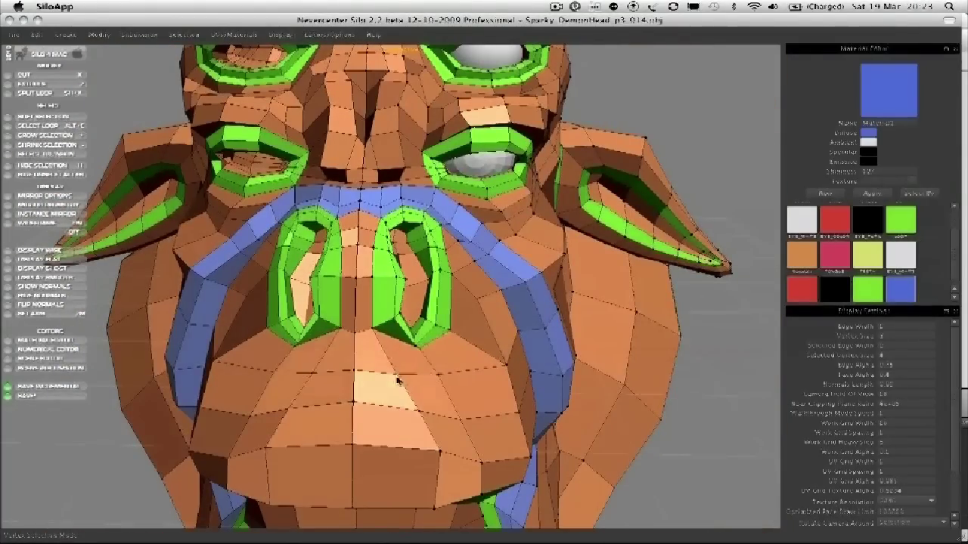
pyautogui.moveTo(378, 336); pyautogui.dragTo(387, 367, button='middle')
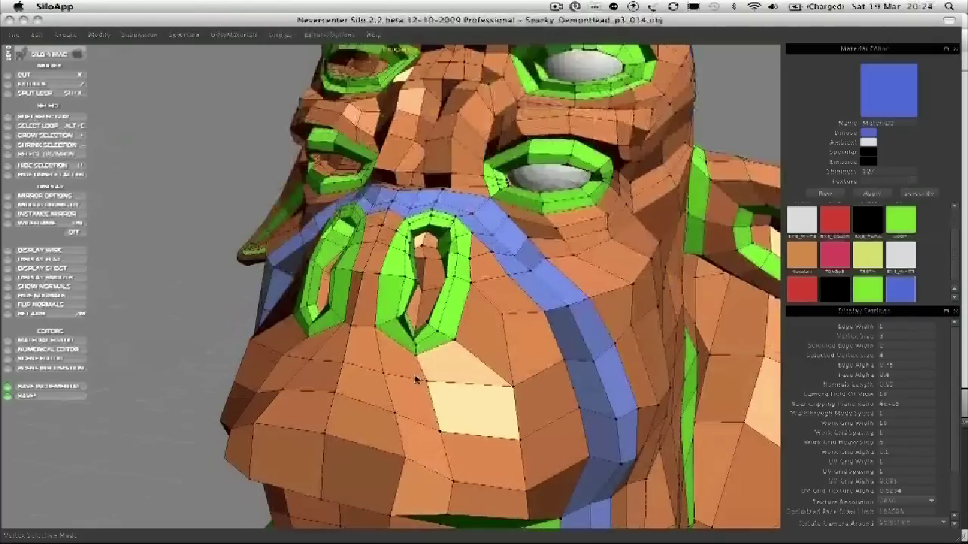
# Step: Select the faces below and beside the nostril and split them with Split Loop to add an edge around the nostril
pyautogui.press('3')
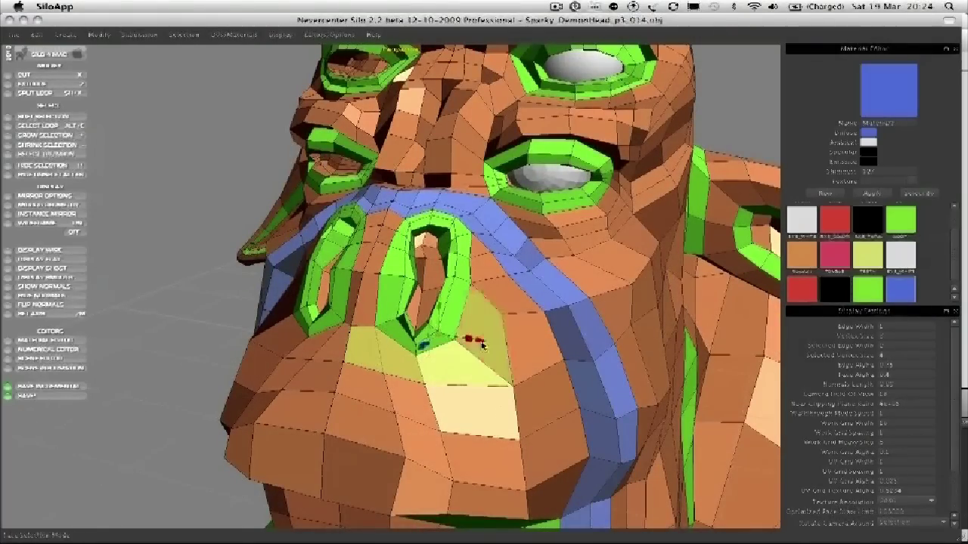
pyautogui.hotkey('shift', 'x')
pyautogui.scroll(3, 480, 310)
pyautogui.moveTo(497, 295); pyautogui.dragTo(432, 309, button='middle')
pyautogui.press('1')
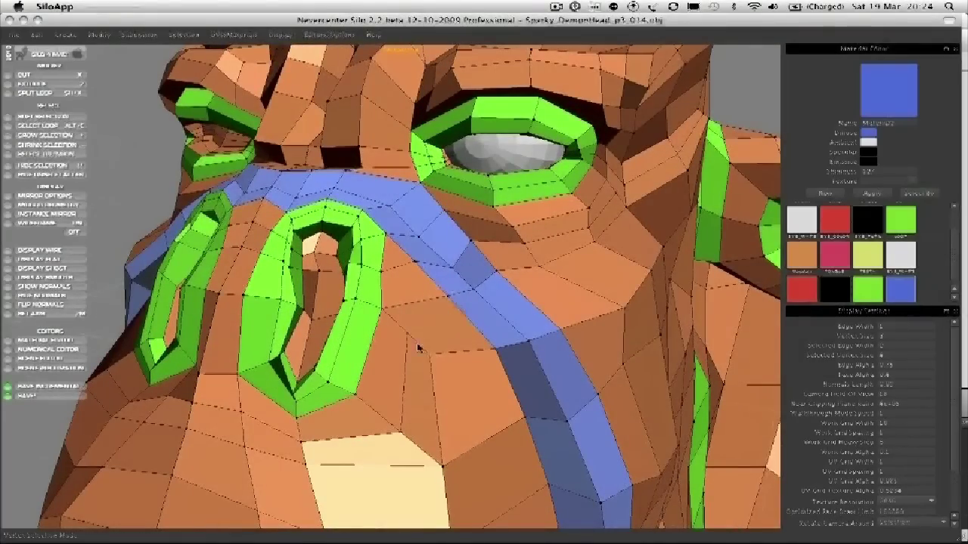
# Step: Extend the new edge up beside the nostril toward the blue loop with Cut, and adjust the surrounding vertices
pyautogui.moveTo(402, 345); pyautogui.dragTo(428, 357, button='middle')
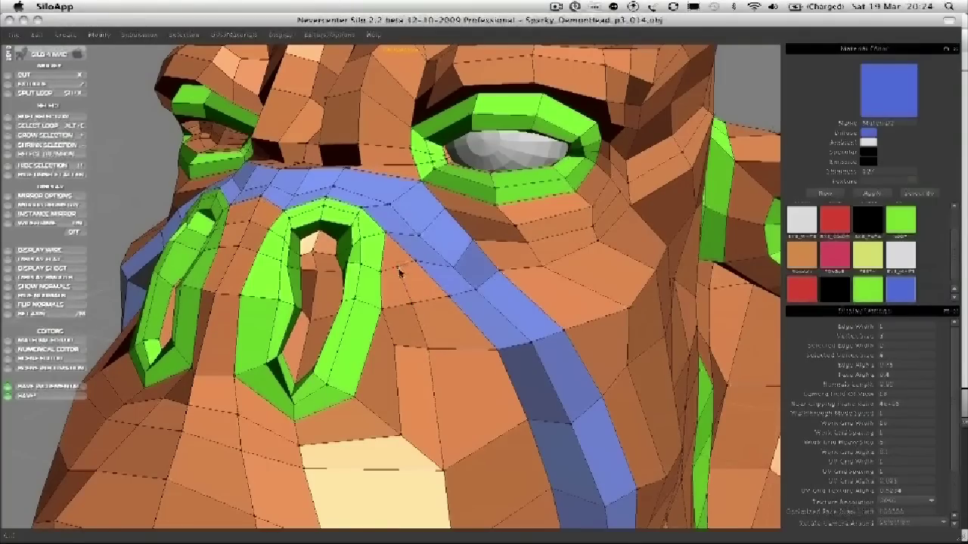
pyautogui.press('a')
pyautogui.moveTo(399, 269); pyautogui.dragTo(394, 279)
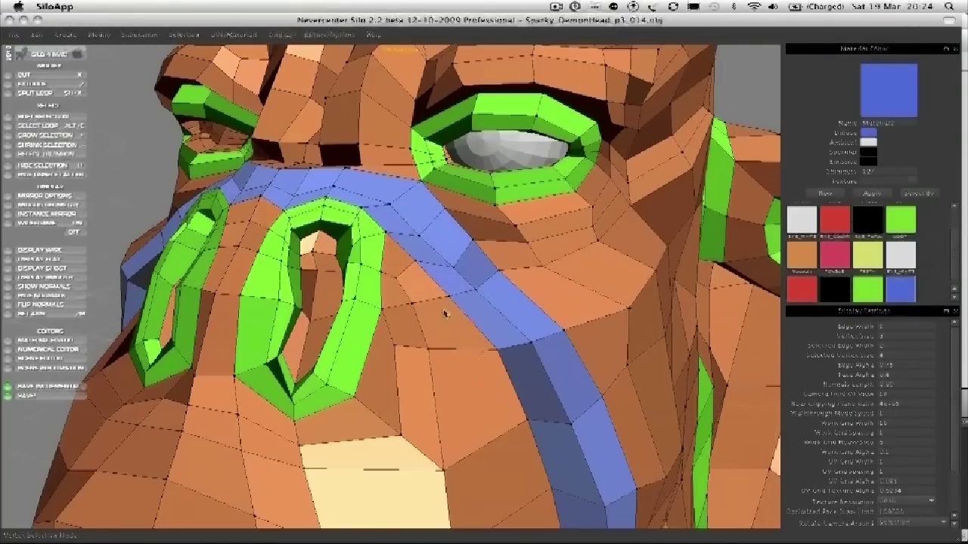
pyautogui.keyDown('alt'); pyautogui.moveTo(415, 278); pyautogui.dragTo(397, 298, button='right'); pyautogui.keyUp('alt')
pyautogui.keyDown('alt'); pyautogui.moveTo(398, 298); pyautogui.dragTo(415, 250, button='middle'); pyautogui.keyUp('alt')
pyautogui.moveTo(395, 318); pyautogui.dragTo(382, 302)
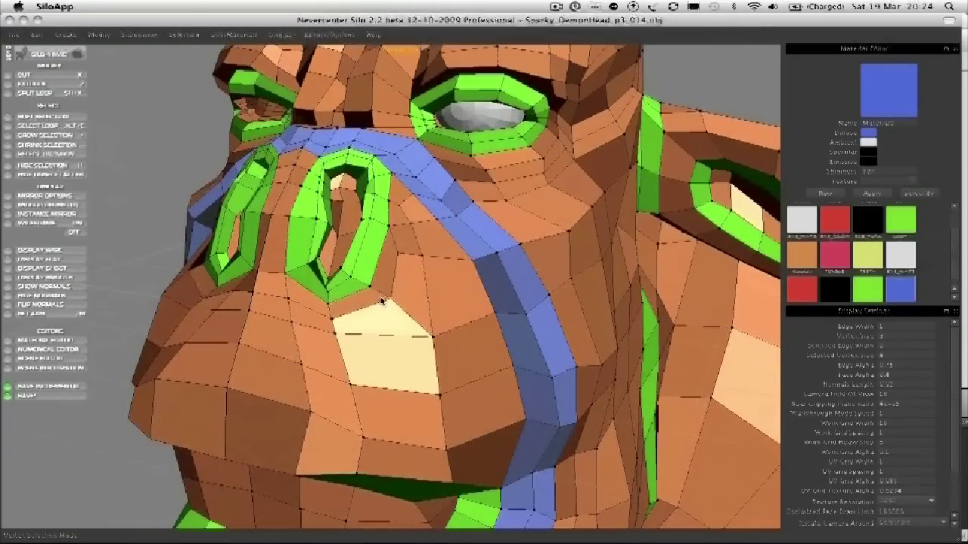
# Step: Examine the nostrils, muzzle and mouth folds across the whole face from below, the front and the side
pyautogui.moveTo(378, 407); pyautogui.dragTo(421, 331, button='middle')
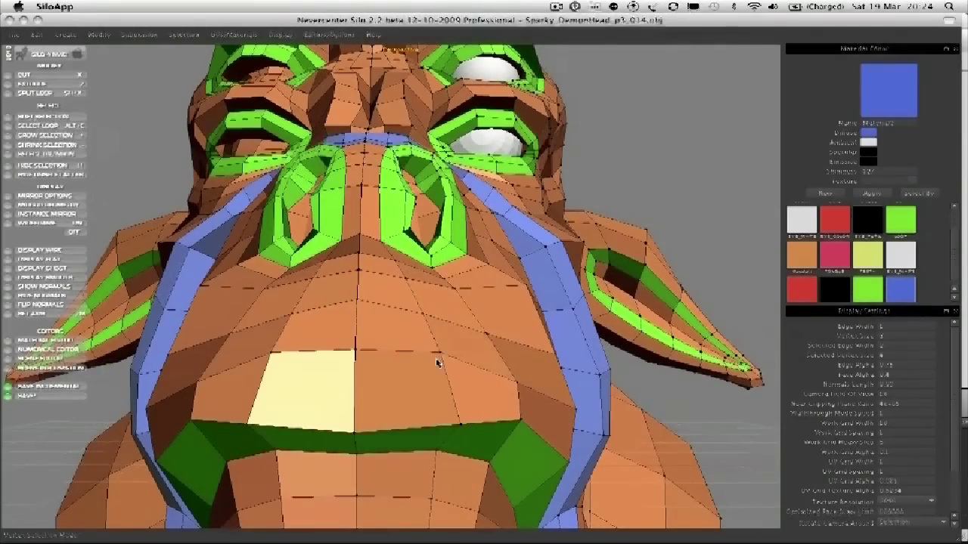
pyautogui.moveTo(439, 359); pyautogui.dragTo(449, 308, button='middle')
pyautogui.scroll(-3, 473, 232)
pyautogui.scroll(-5, 449, 308)
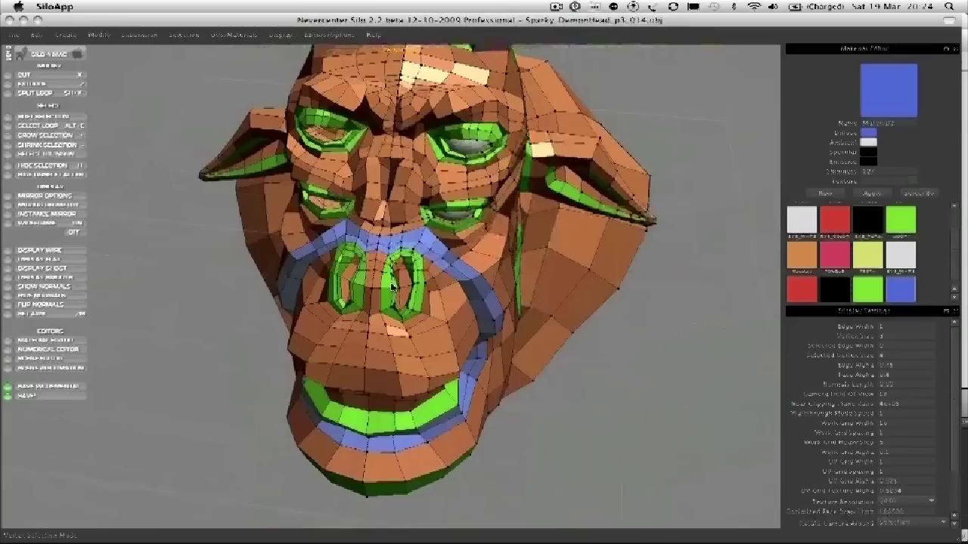
pyautogui.moveTo(388, 288); pyautogui.dragTo(511, 282, button='middle')
pyautogui.scroll(5, 454, 308)
pyautogui.scroll(-5, 402, 318)
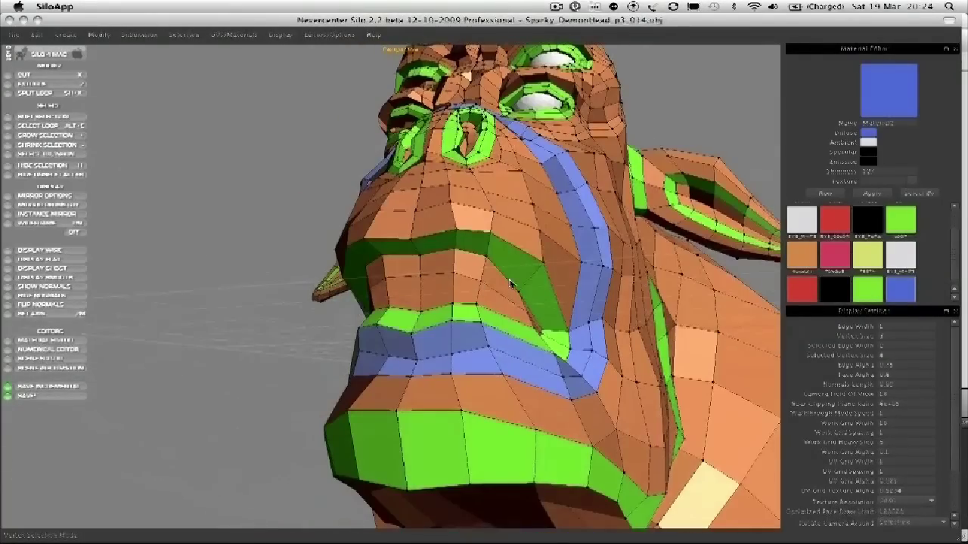
# Step: Add an edge loop along the green band of the upper lip with Split Loop
pyautogui.hotkey('shift', 'x')
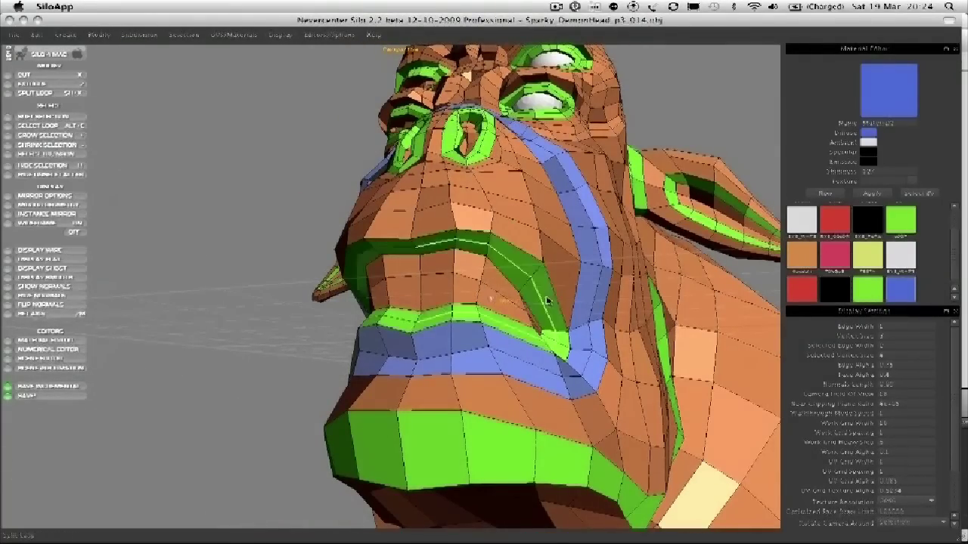
pyautogui.click(558, 301)
pyautogui.press('a')
# Step: Examine the mouth corner, nostrils and blue nose-to-mouth loop from the side, the front and close up
pyautogui.moveTo(469, 238); pyautogui.dragTo(423, 231, button='middle')
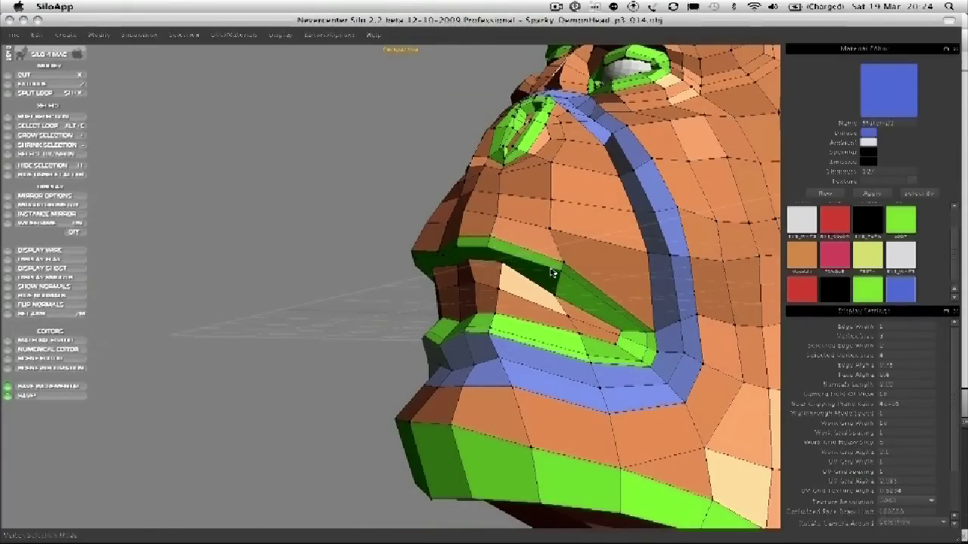
pyautogui.moveTo(542, 261); pyautogui.dragTo(492, 196, button='middle')
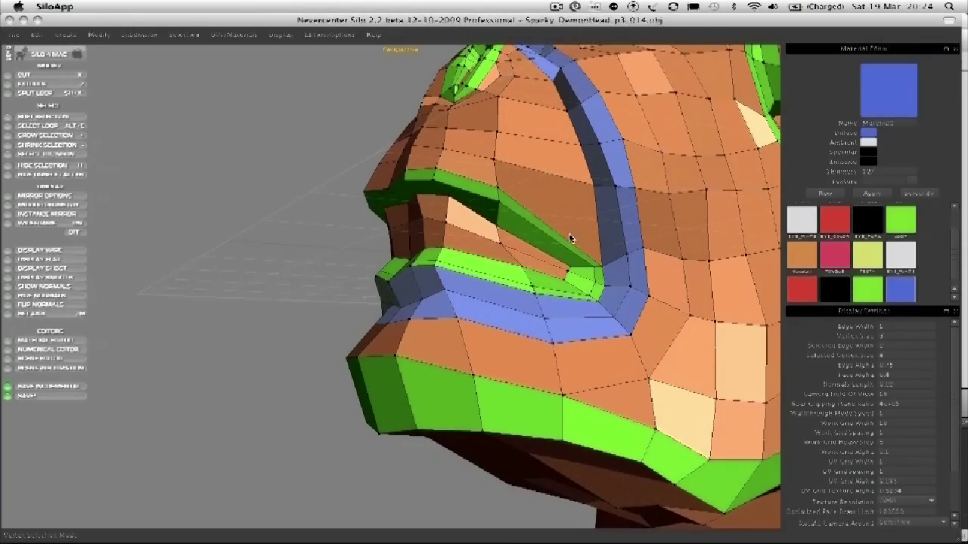
pyautogui.moveTo(571, 239); pyautogui.dragTo(463, 151, button='middle')
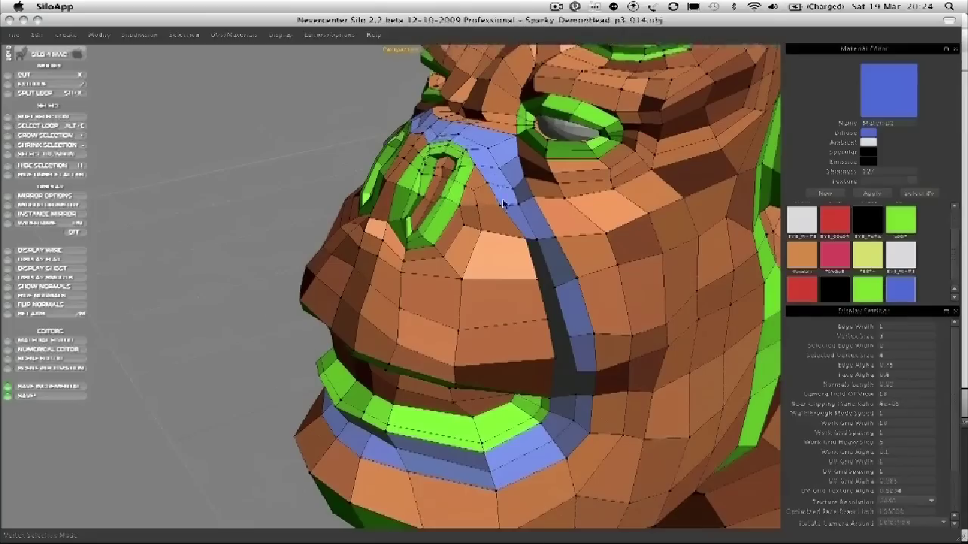
pyautogui.moveTo(509, 239); pyautogui.dragTo(438, 140, button='middle')
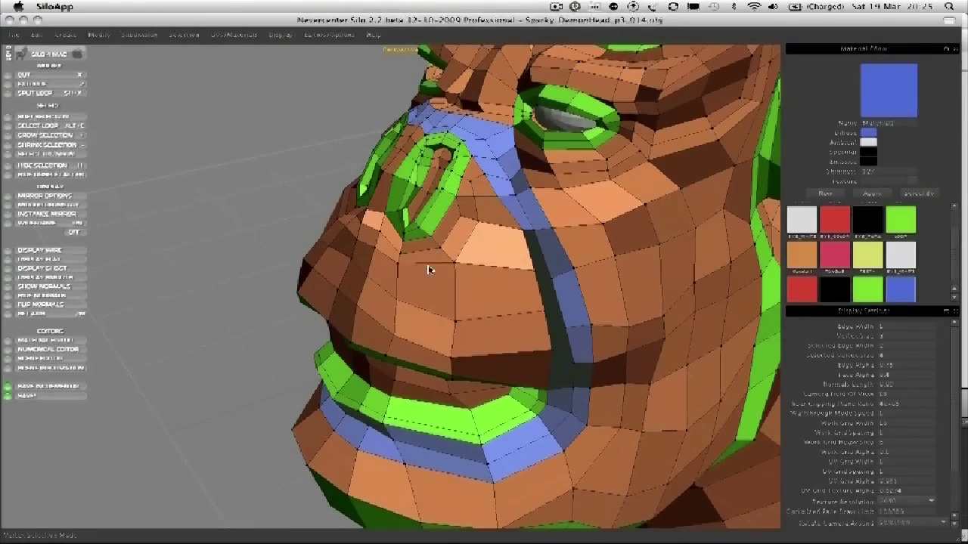
pyautogui.moveTo(454, 274); pyautogui.dragTo(375, 186, button='middle')
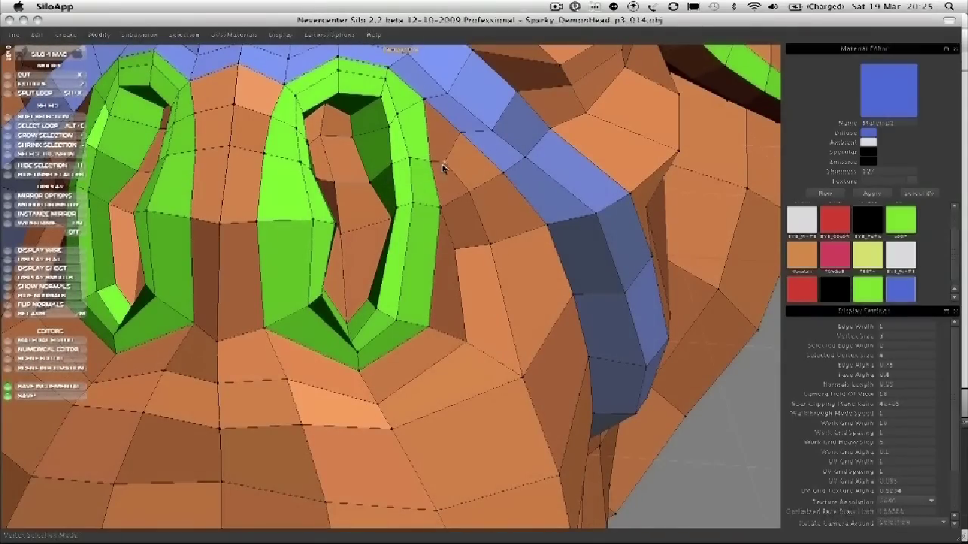
pyautogui.moveTo(479, 239); pyautogui.dragTo(460, 320, button='middle')
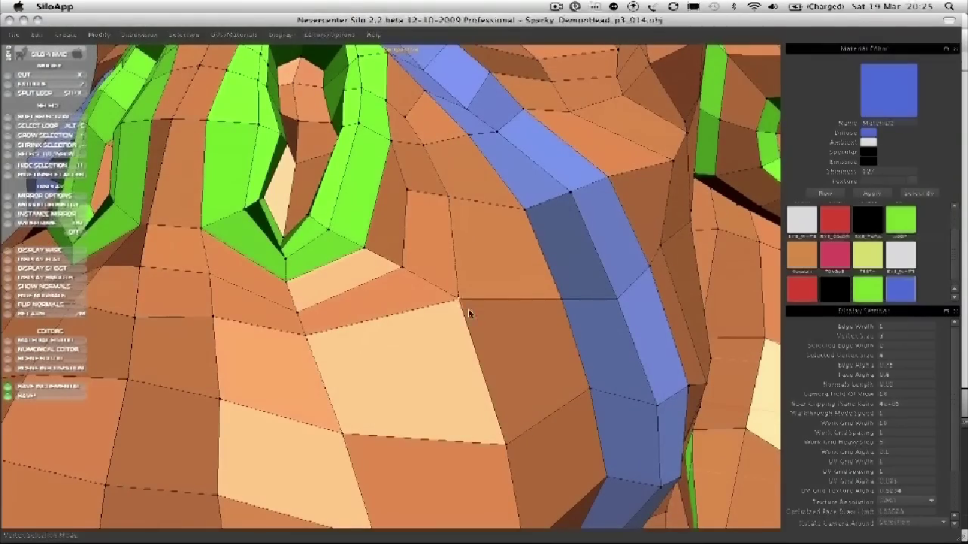
pyautogui.scroll(-5, 469, 313)
pyautogui.moveTo(408, 294); pyautogui.dragTo(521, 380, button='middle')
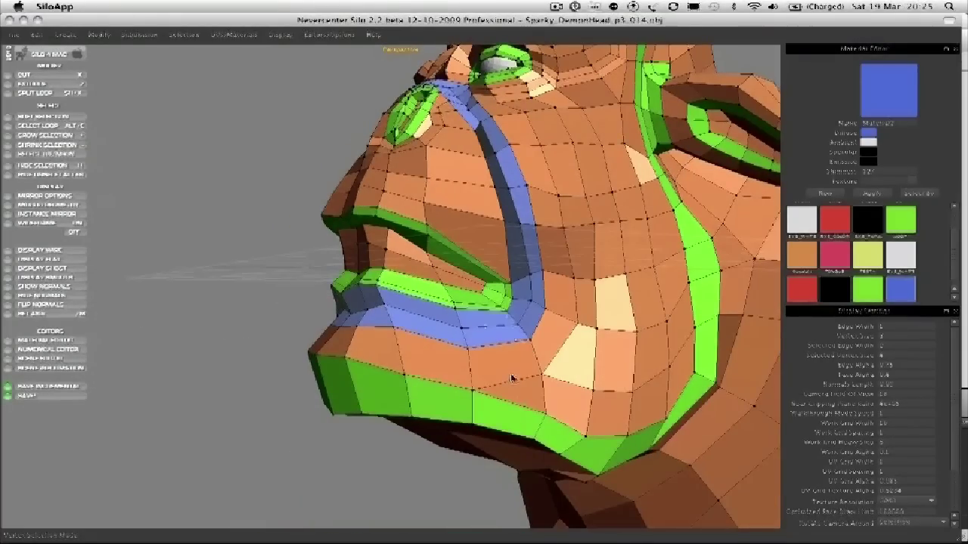
# Step: Select the column of faces running from beside the nostril past the mouth corner to the chin and divide it with Split Loop
pyautogui.press('d')
pyautogui.click(503, 355)
pyautogui.keyDown('shift'); pyautogui.doubleClick(486, 333); pyautogui.keyUp('shift')
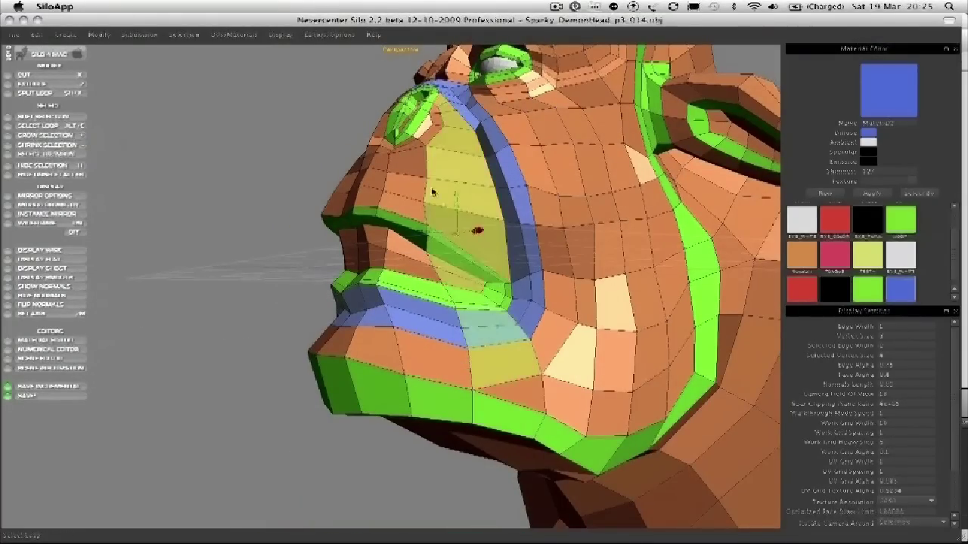
pyautogui.moveTo(432, 192); pyautogui.dragTo(445, 280, button='middle')
pyautogui.hotkey('shift', 'x')
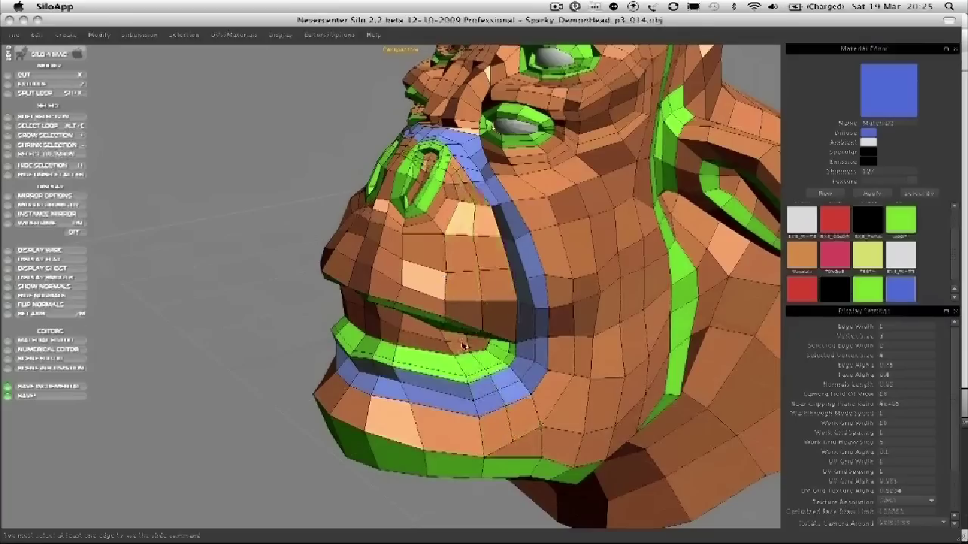
pyautogui.moveTo(463, 346); pyautogui.dragTo(447, 255, button='middle')
pyautogui.press('a')
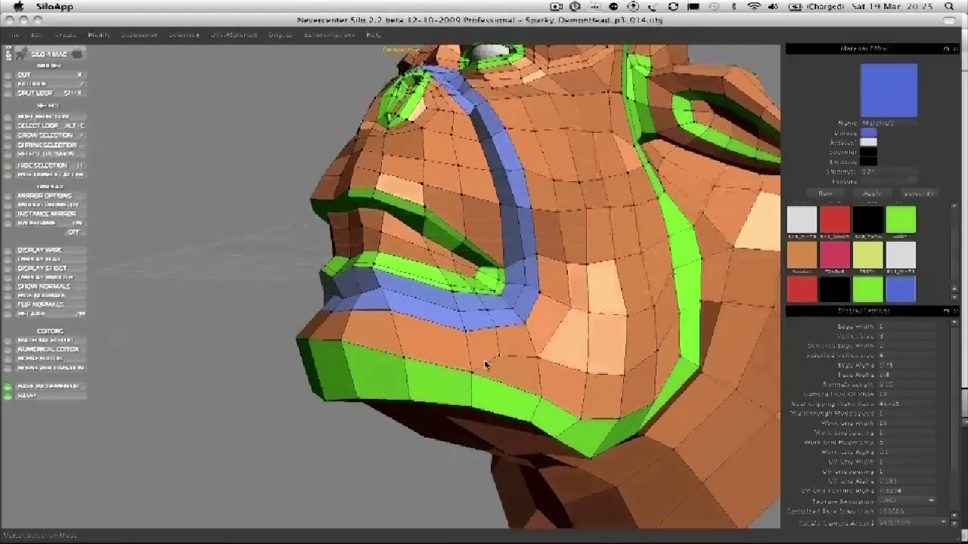
# Step: Examine the face rows between the lower lip, chin and green jaw band from the side and from below
pyautogui.moveTo(484, 365); pyautogui.dragTo(478, 359, button='middle')
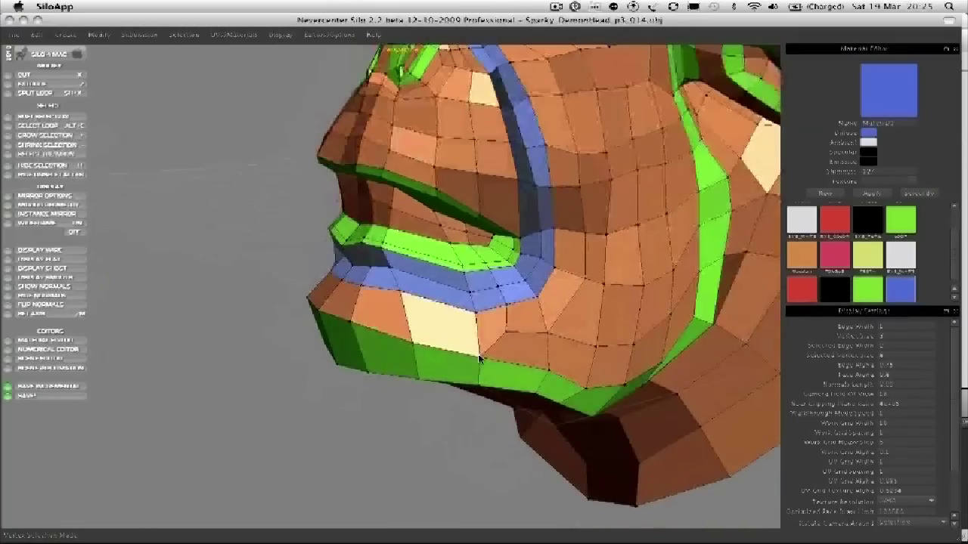
pyautogui.scroll(-5, 479, 359)
pyautogui.moveTo(417, 345); pyautogui.dragTo(392, 322, button='middle')
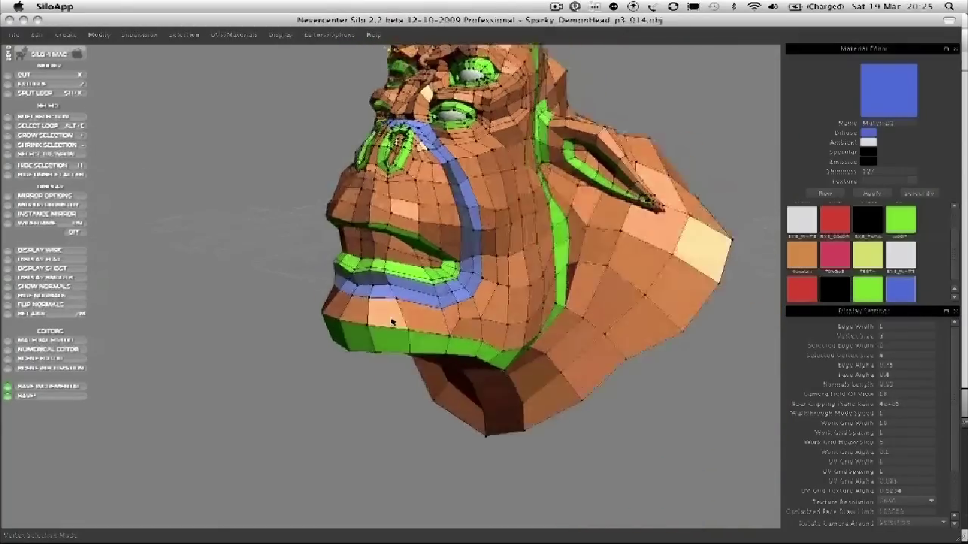
pyautogui.scroll(2, 392, 322)
pyautogui.press('d')
pyautogui.click(351, 319)
pyautogui.keyDown('shift'); pyautogui.click(395, 325); pyautogui.keyUp('shift')
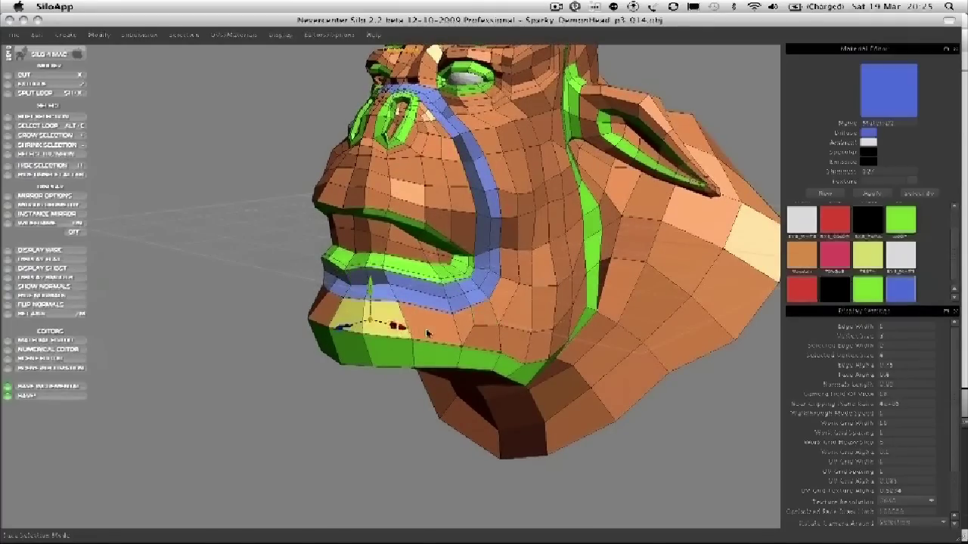
pyautogui.press('a')
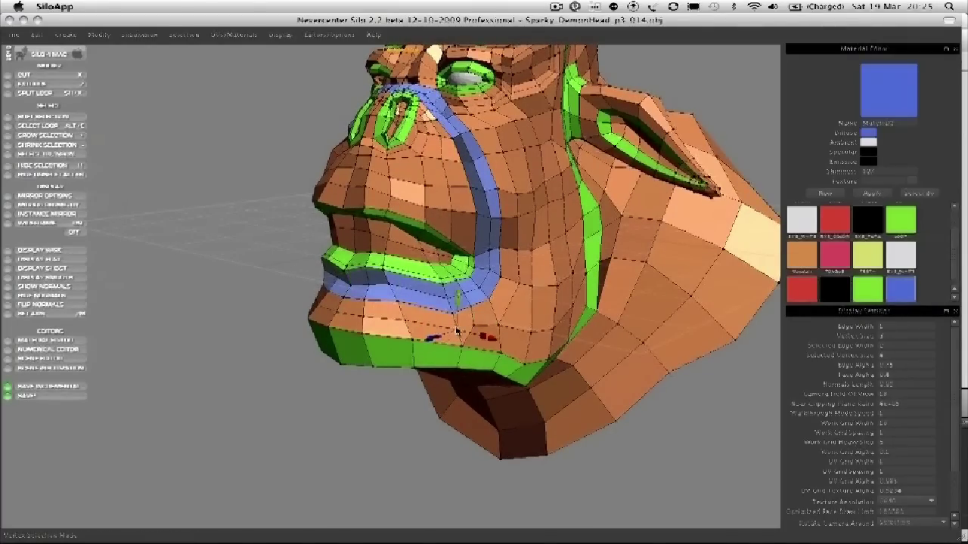
pyautogui.moveTo(264, 325); pyautogui.dragTo(436, 340, button='middle')
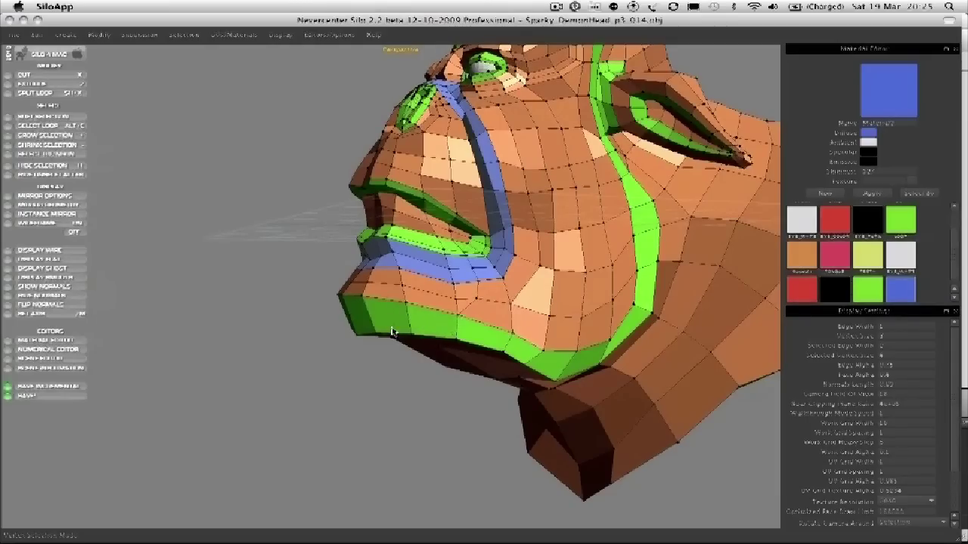
pyautogui.moveTo(485, 309); pyautogui.dragTo(518, 322, button='middle')
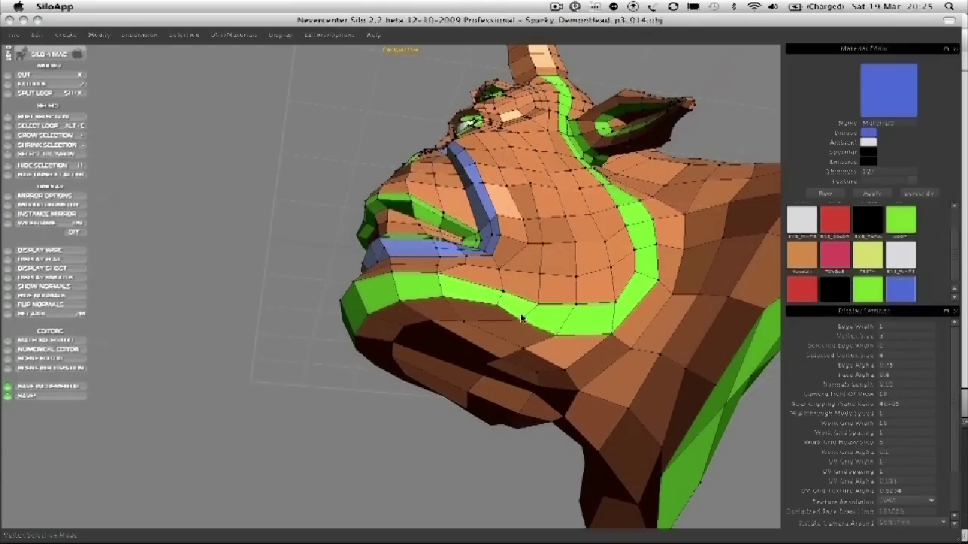
pyautogui.moveTo(458, 316); pyautogui.dragTo(324, 373, button='middle')
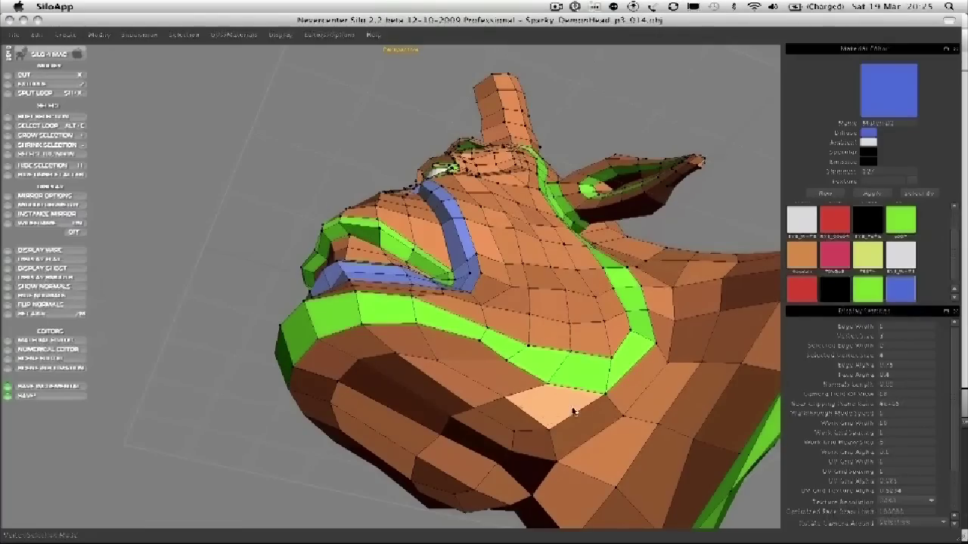
# Step: Cut edges through the faces under the green jaw band and reposition the vertices there into a smoother row
pyautogui.moveTo(401, 337); pyautogui.dragTo(257, 277, button='middle')
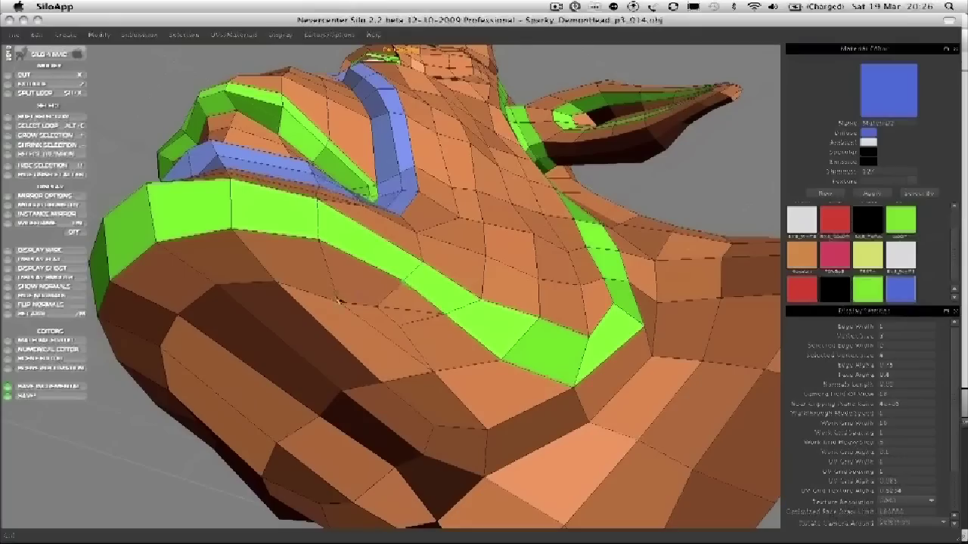
pyautogui.press('a')
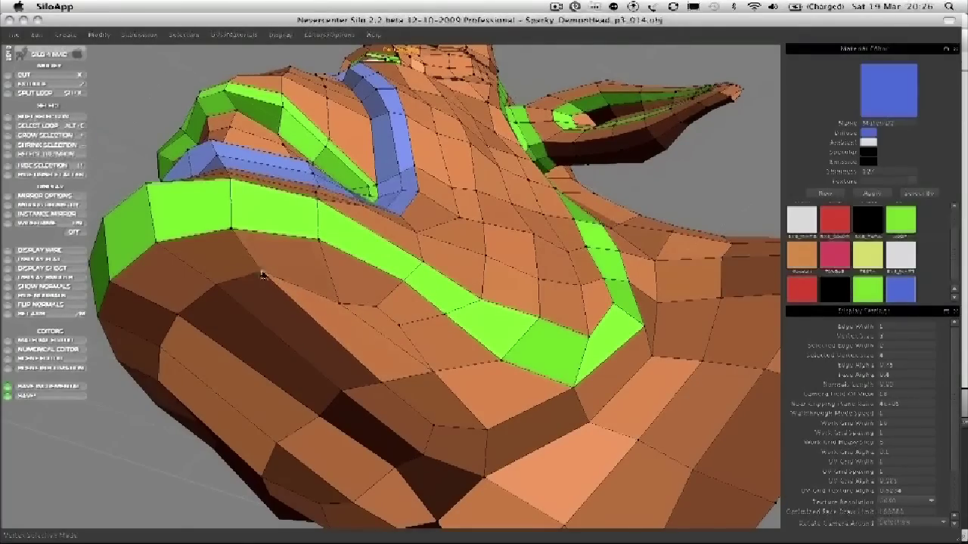
pyautogui.moveTo(333, 293); pyautogui.dragTo(326, 285)
pyautogui.moveTo(397, 323); pyautogui.dragTo(409, 328)
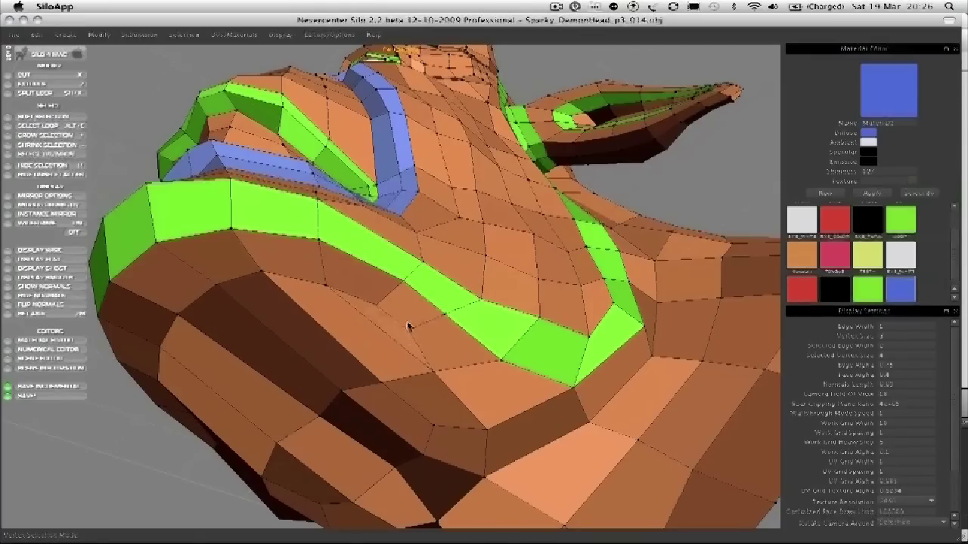
pyautogui.moveTo(437, 374); pyautogui.dragTo(447, 374)
pyautogui.moveTo(486, 428)
pyautogui.mouseDown()
pyautogui.moveTo(502, 418)
pyautogui.moveTo(462, 355)
pyautogui.mouseUp()
# Step: Select the strip of faces running across the underside of the chin and divide it with Split Loop
pyautogui.scroll(-3, 526, 421)
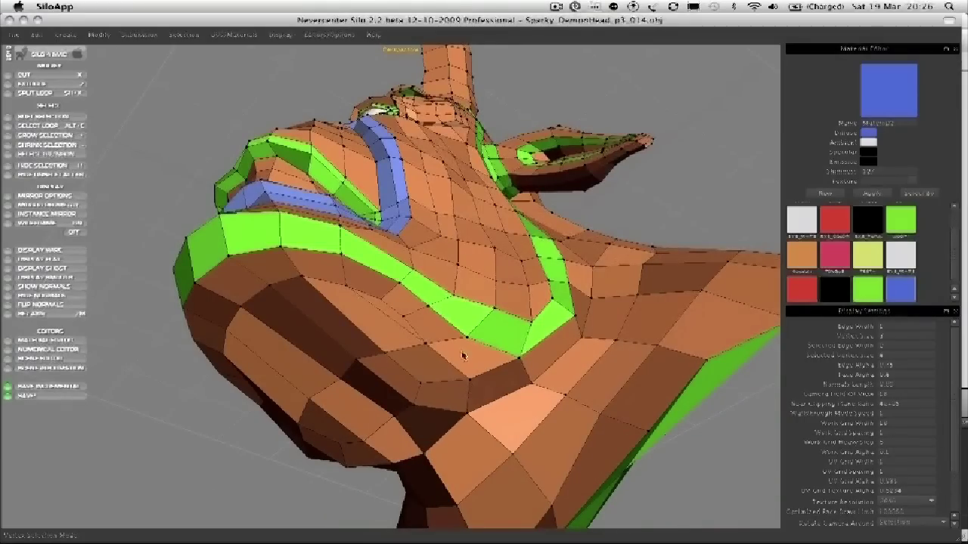
pyautogui.moveTo(355, 299); pyautogui.dragTo(475, 290, button='middle')
pyautogui.press('d')
pyautogui.click(450, 352)
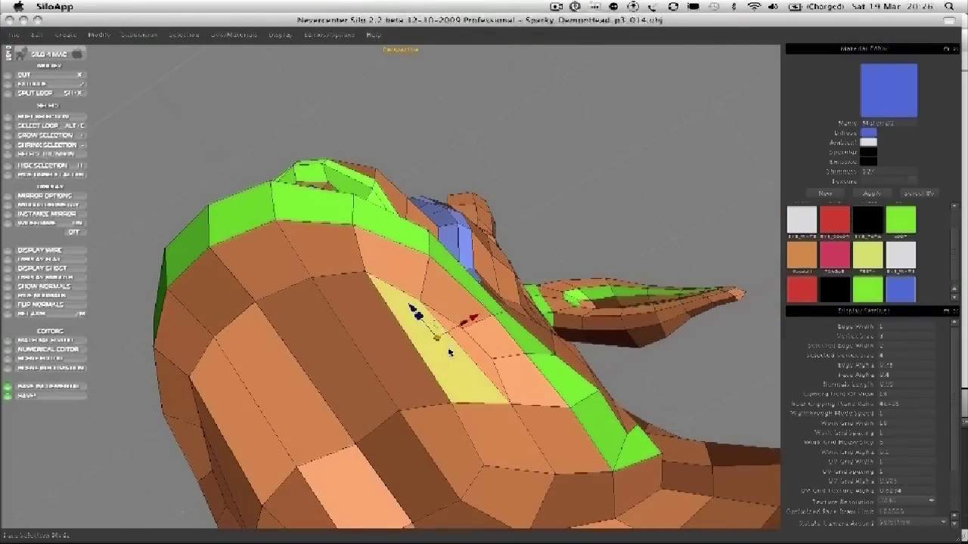
pyautogui.keyDown('shift'); pyautogui.doubleClick(333, 374); pyautogui.keyUp('shift')
pyautogui.hotkey('shift', 'x')
pyautogui.press('Escape')
pyautogui.moveTo(366, 359); pyautogui.dragTo(412, 350, button='middle')
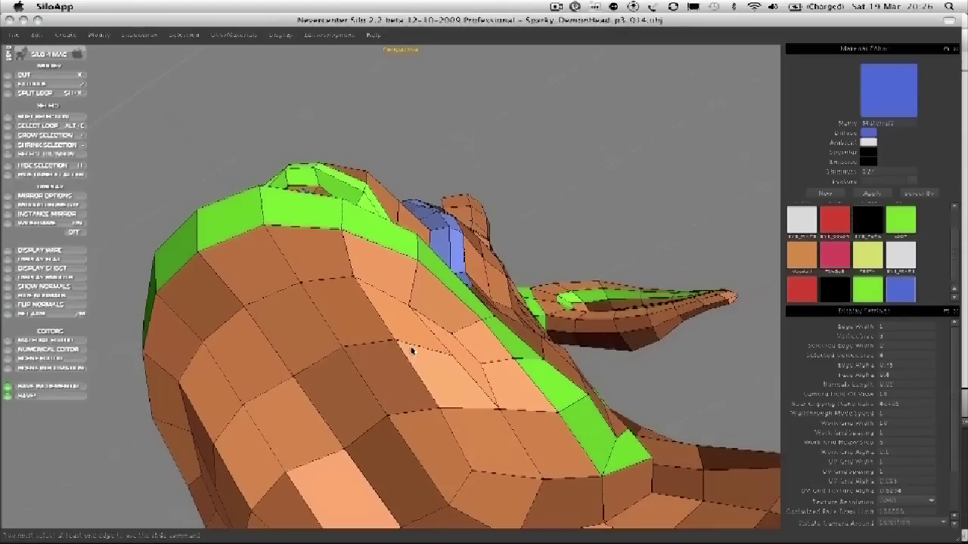
# Step: Delete the two edges bordering the narrow sliver faces under the jaw to merge them into one larger face
pyautogui.press('1')
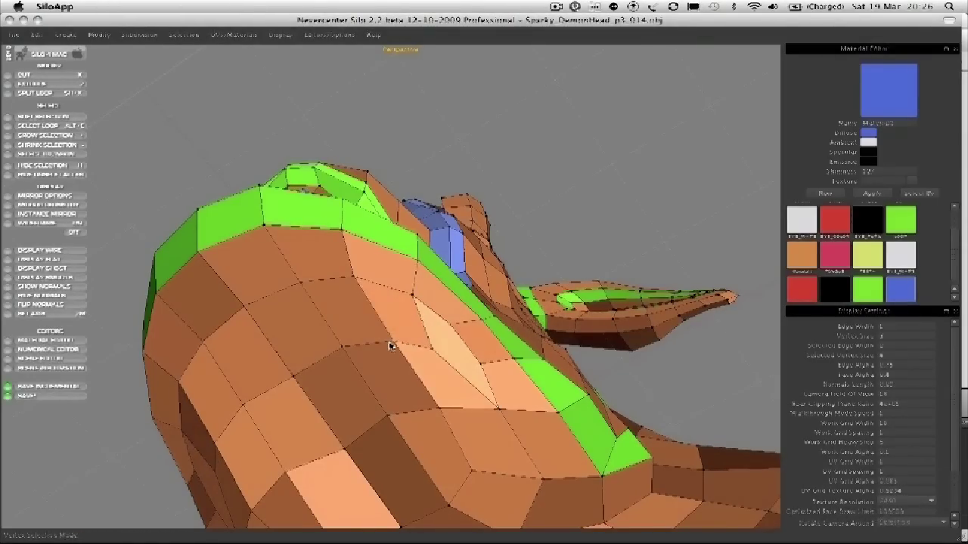
pyautogui.press('e')
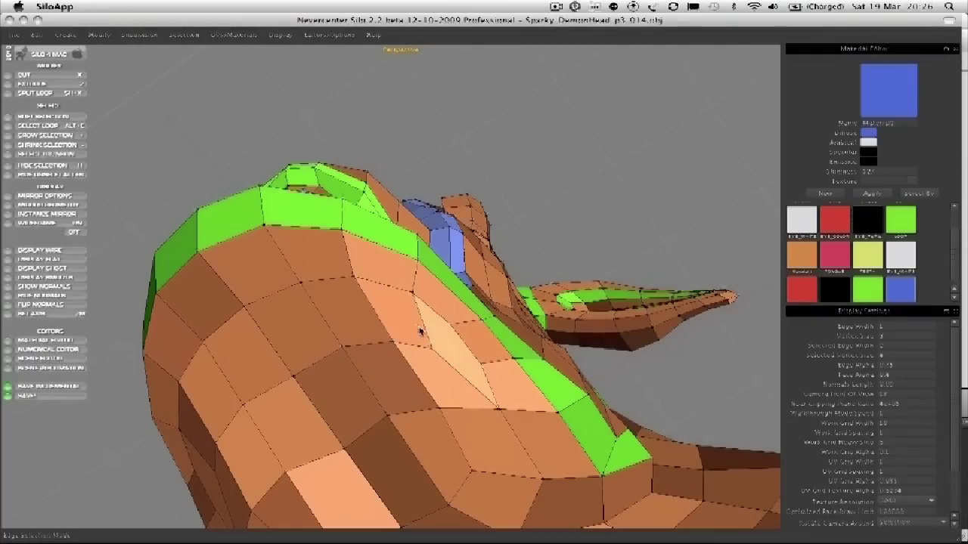
pyautogui.click(425, 347)
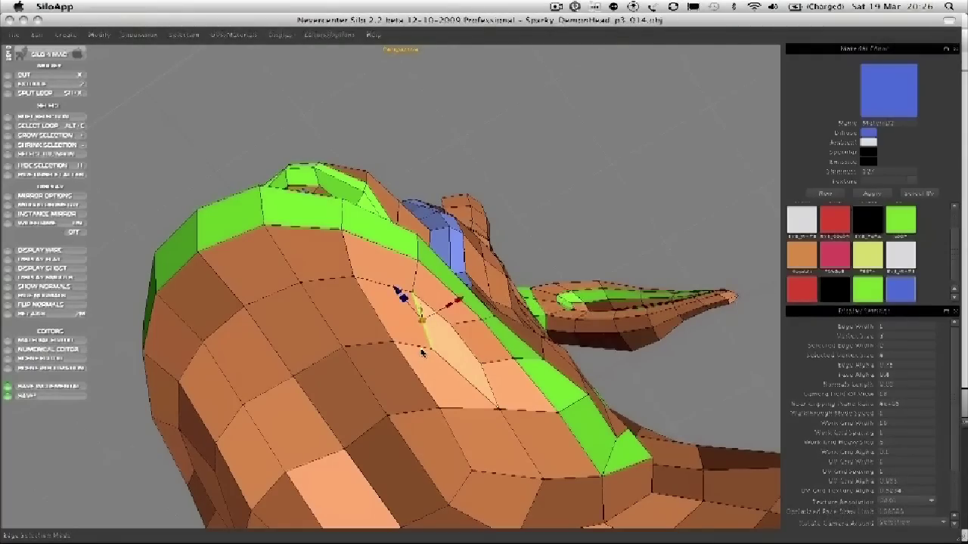
pyautogui.press('Delete')
pyautogui.click(428, 364)
pyautogui.press('Delete')
pyautogui.press('a')
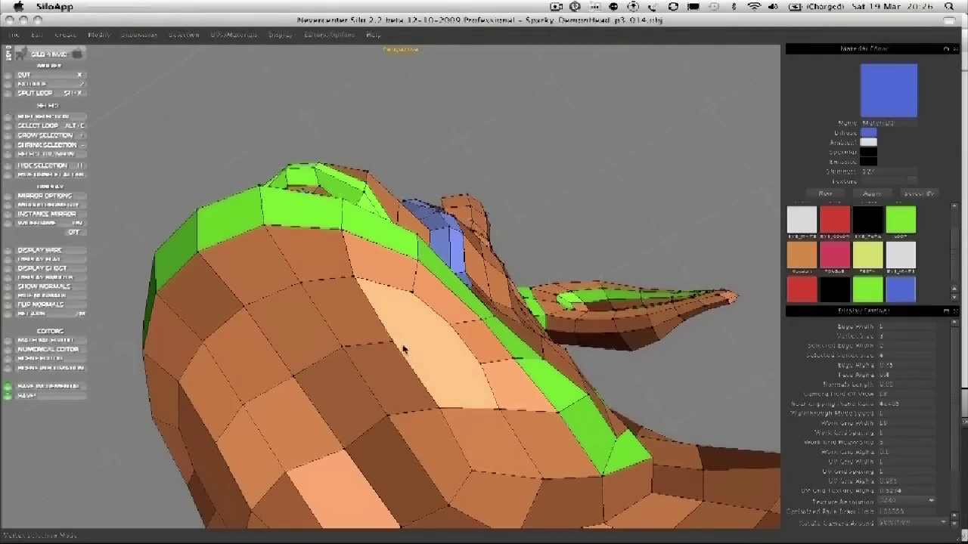
# Step: Connect the opposite vertices of the merged face under the jaw with Cut to divide it crosswise
pyautogui.click(397, 344)
pyautogui.keyDown('shift'); pyautogui.click(456, 326); pyautogui.keyUp('shift')
pyautogui.press('x')
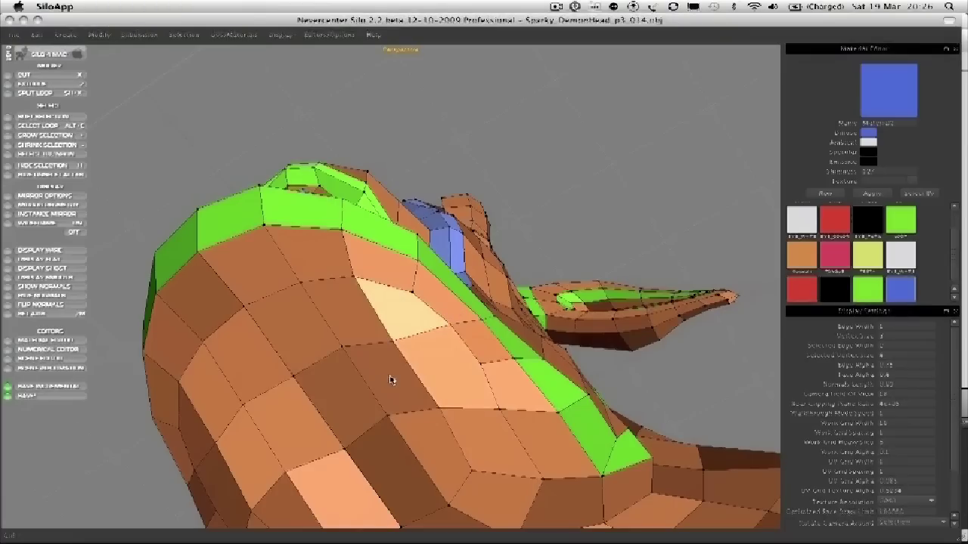
pyautogui.press('a')
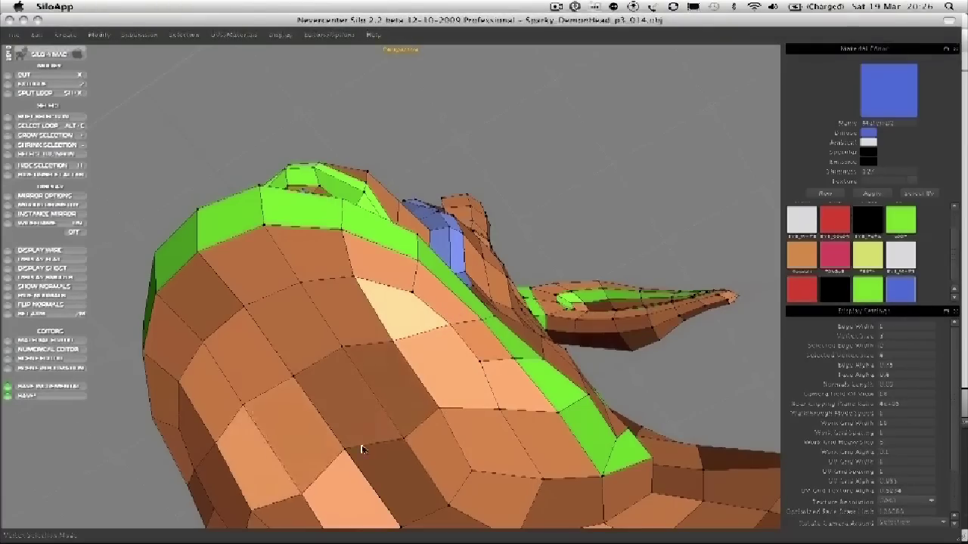
# Step: Cut a new row of edges across the underside of the chin up toward the green jaw band
pyautogui.press('x')
pyautogui.click(324, 420)
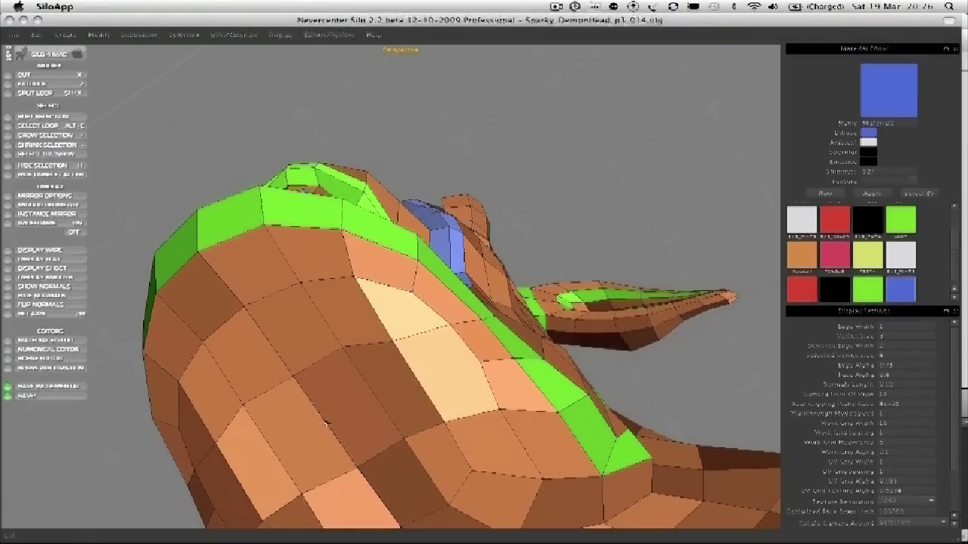
pyautogui.click(372, 390)
pyautogui.click(415, 377)
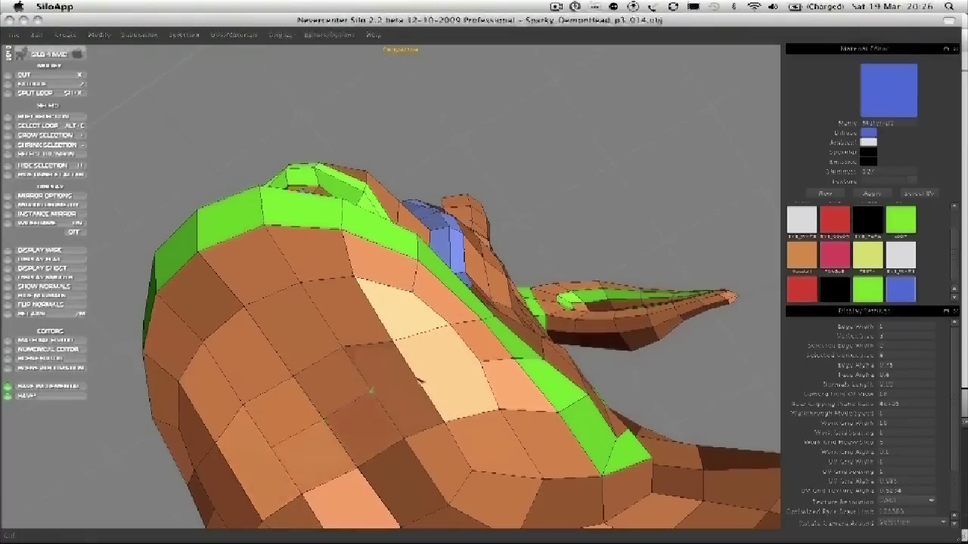
pyautogui.click(473, 364)
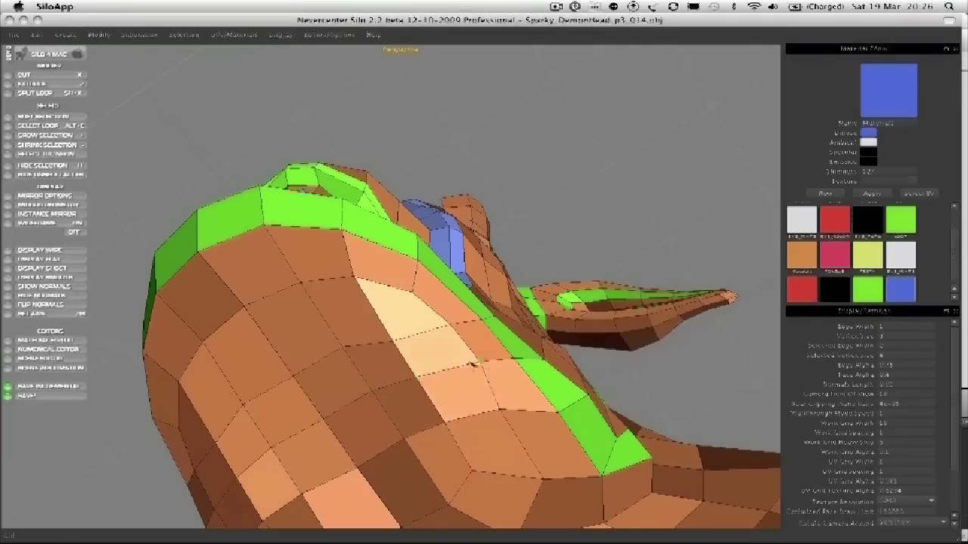
pyautogui.press('a')
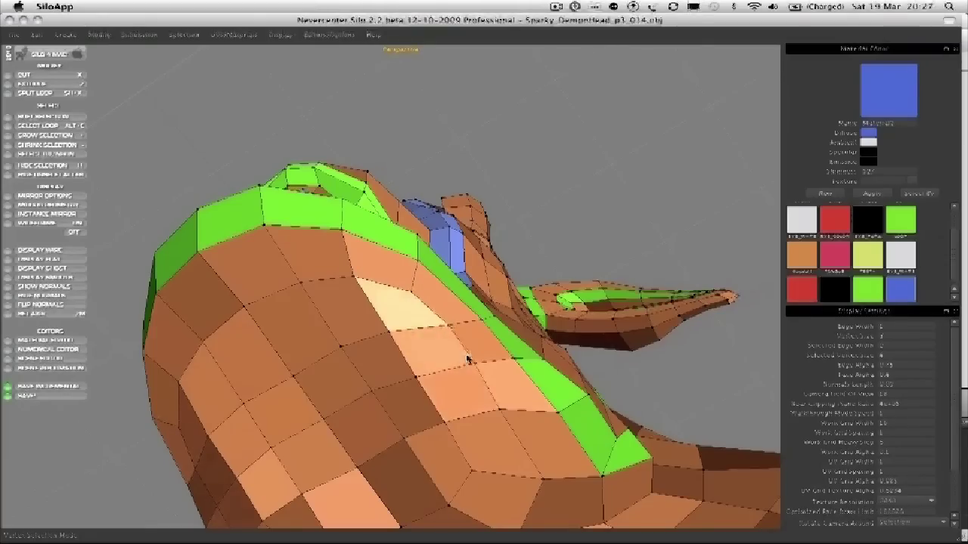
# Step: Select the face loop running directly beneath the green jaw band and examine how it flows along the jaw into the neck
pyautogui.moveTo(459, 337); pyautogui.dragTo(290, 265, button='middle')
pyautogui.press('d')
pyautogui.click(320, 287)
pyautogui.keyDown('shift'); pyautogui.click(364, 274); pyautogui.keyUp('shift')
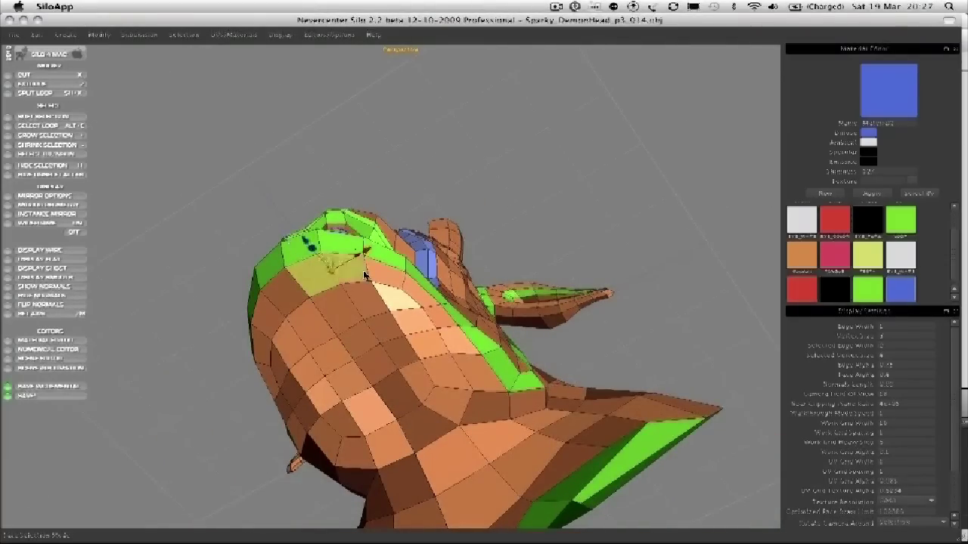
pyautogui.hotkey('alt', 'e')
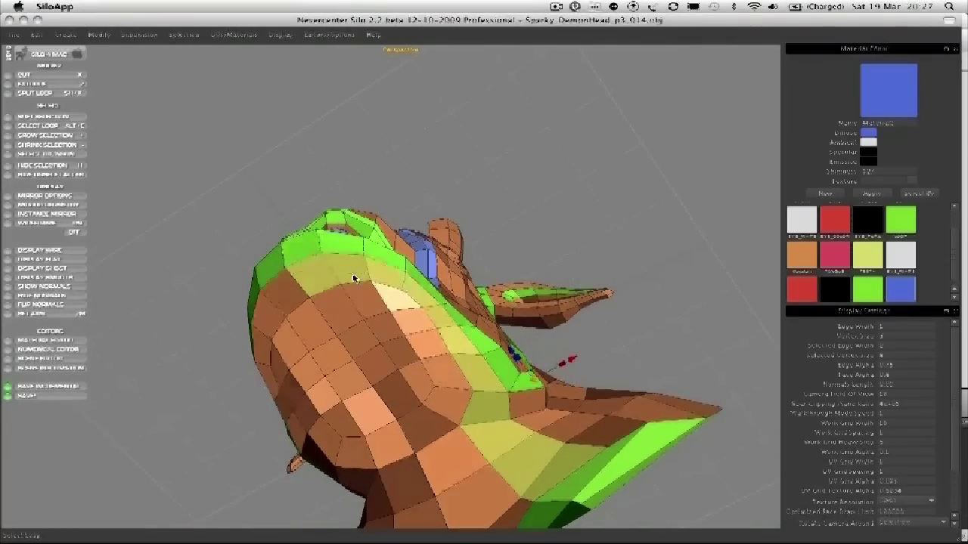
pyautogui.moveTo(414, 252); pyautogui.dragTo(352, 309, button='middle')
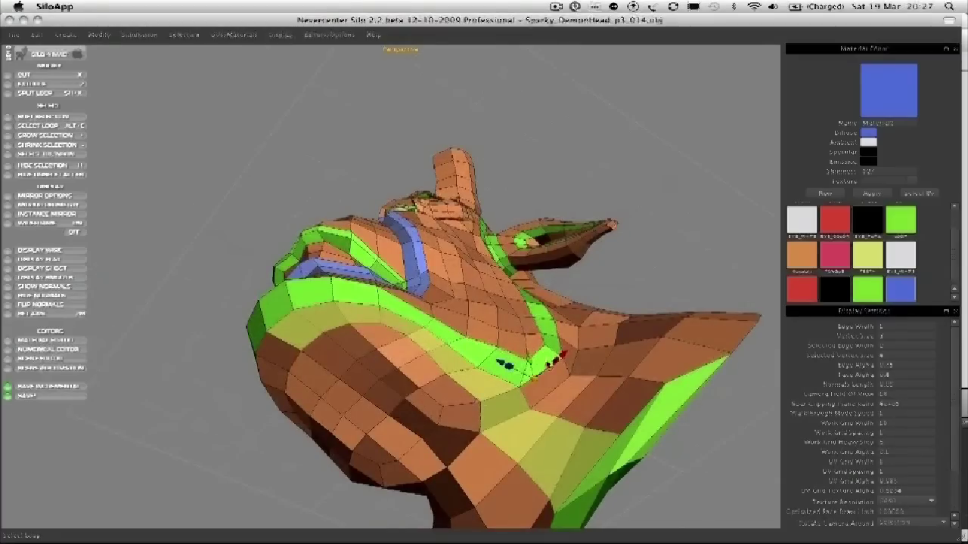
pyautogui.moveTo(550, 367); pyautogui.dragTo(468, 329, button='middle')
pyautogui.moveTo(346, 319); pyautogui.dragTo(408, 219, button='middle')
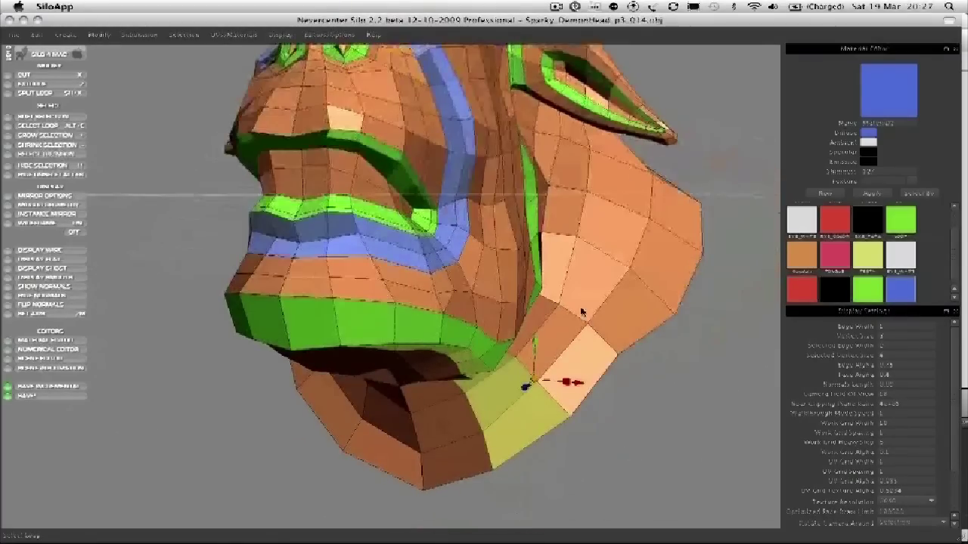
pyautogui.moveTo(323, 346); pyautogui.dragTo(141, 350, button='middle')
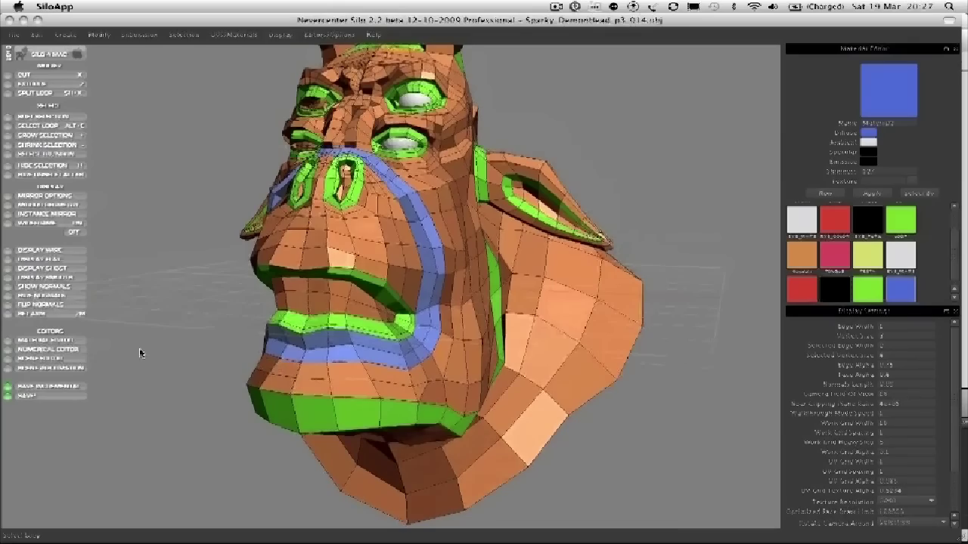
# Step: Examine the topology around the nose, nostrils, lips and mouth corner from the front, below and the side
pyautogui.moveTo(240, 292); pyautogui.dragTo(372, 257, button='middle')
pyautogui.scroll(3, 372, 258)
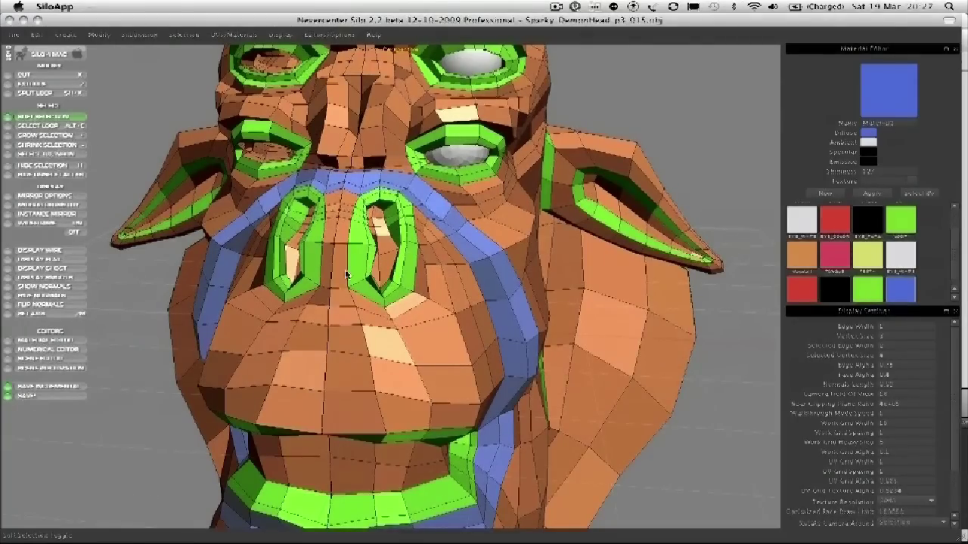
pyautogui.press('a')
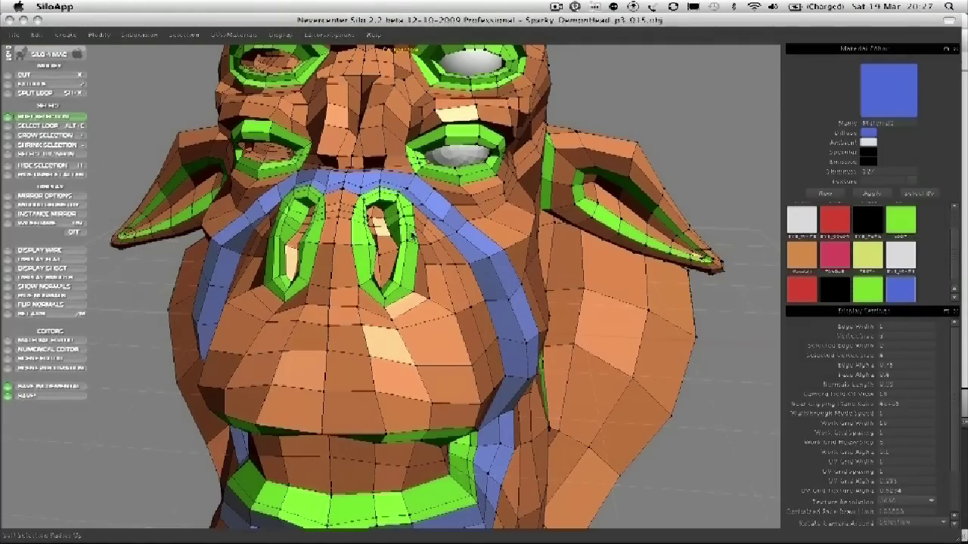
pyautogui.scroll(-1, 409, 276)
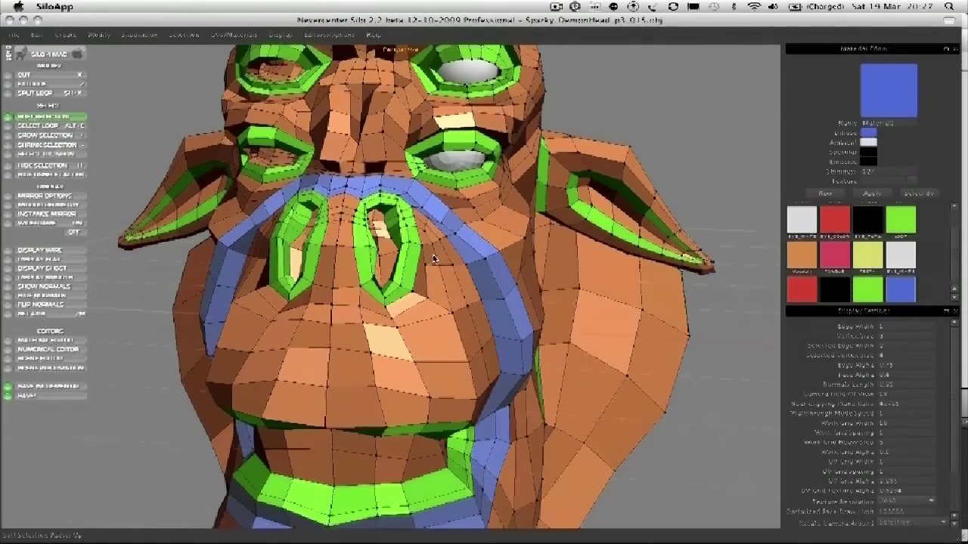
pyautogui.keyDown('alt'); pyautogui.moveTo(366, 317); pyautogui.dragTo(391, 280, button='middle'); pyautogui.keyUp('alt')
pyautogui.scroll(2, 391, 280)
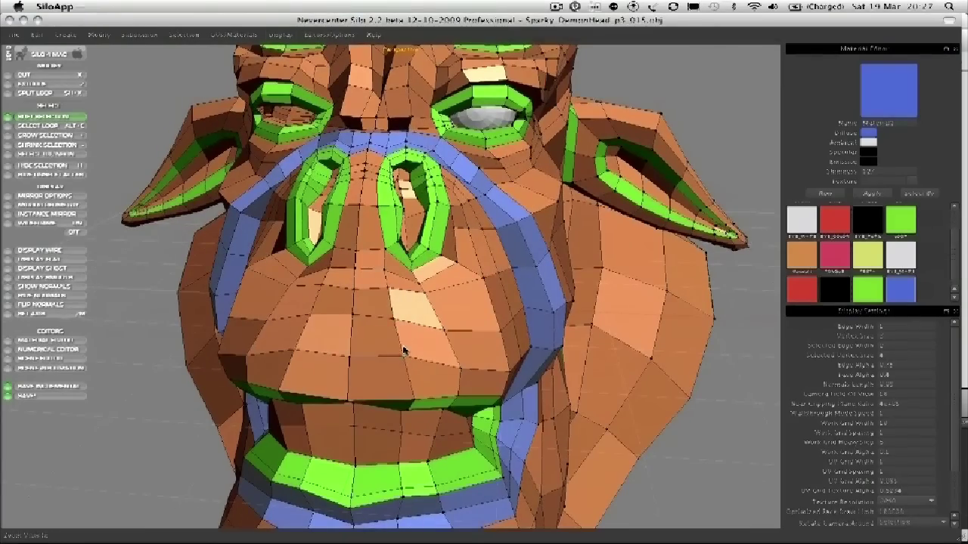
pyautogui.scroll(-2, 330, 318)
pyautogui.keyDown('alt'); pyautogui.moveTo(331, 317); pyautogui.dragTo(375, 218); pyautogui.keyUp('alt')
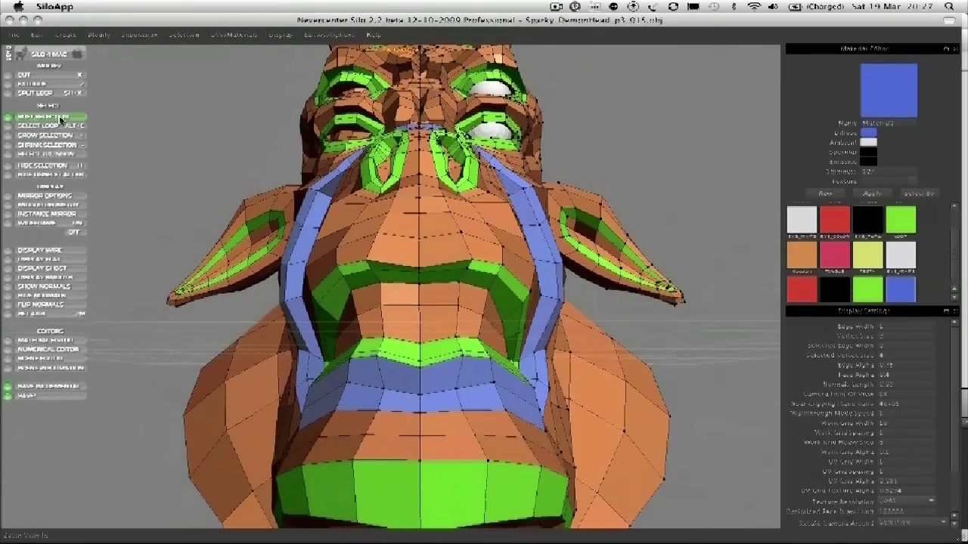
pyautogui.moveTo(209, 171); pyautogui.dragTo(216, 212, button='middle')
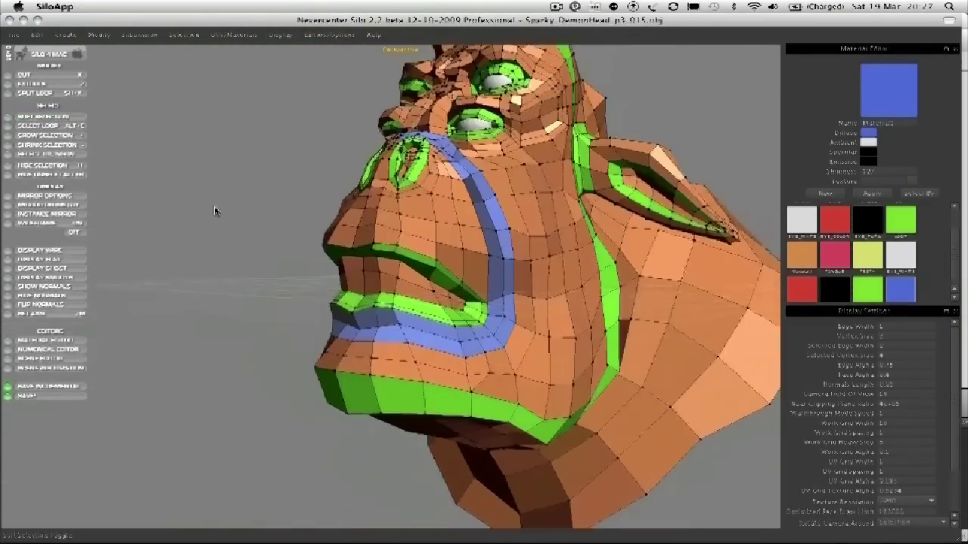
pyautogui.scroll(4, 216, 212)
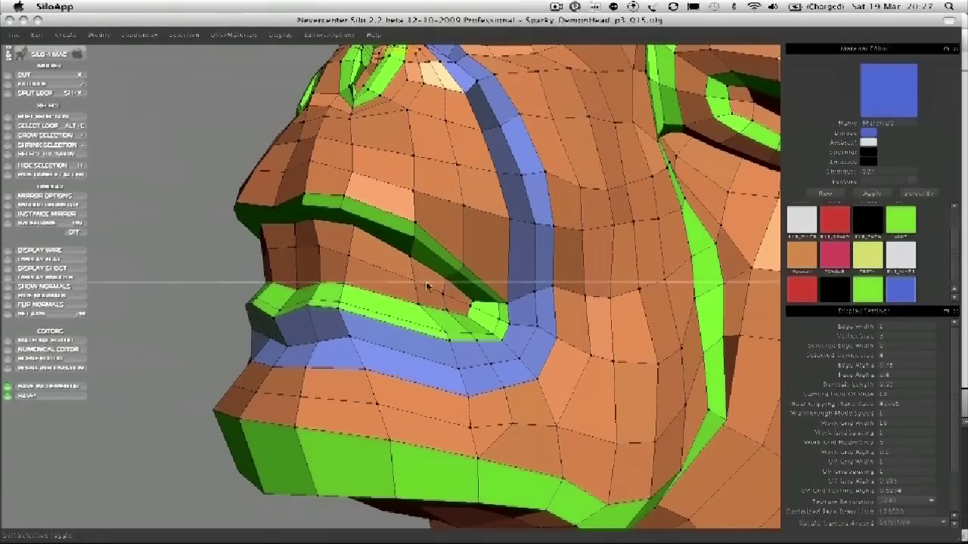
pyautogui.moveTo(426, 285); pyautogui.dragTo(385, 270, button='middle')
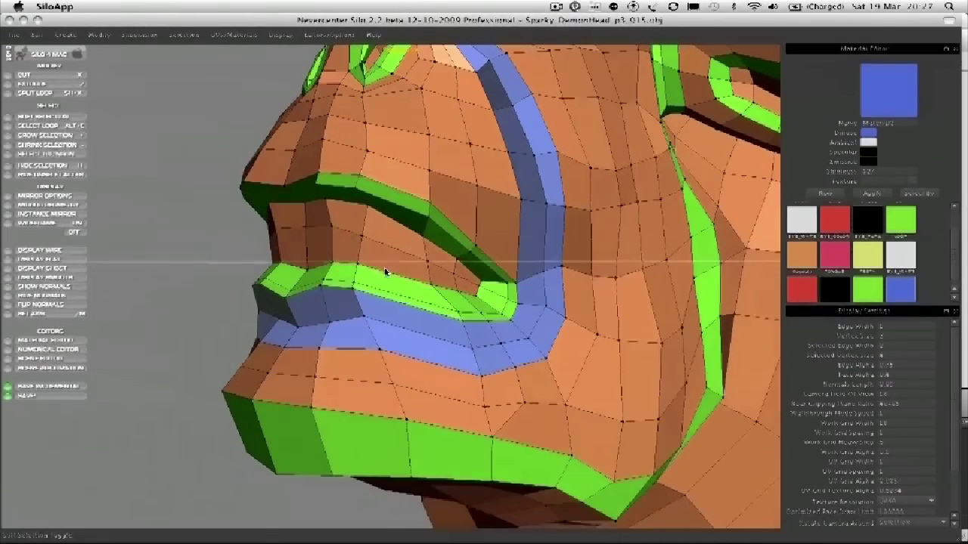
pyautogui.keyDown('shift'); pyautogui.click(439, 260); pyautogui.keyUp('shift')
pyautogui.scroll(-5, 296, 161)
pyautogui.moveTo(296, 162); pyautogui.dragTo(270, 277, button='middle')
# Step: Clear the object selection and save the head model as a new incremental version
pyautogui.press('f')
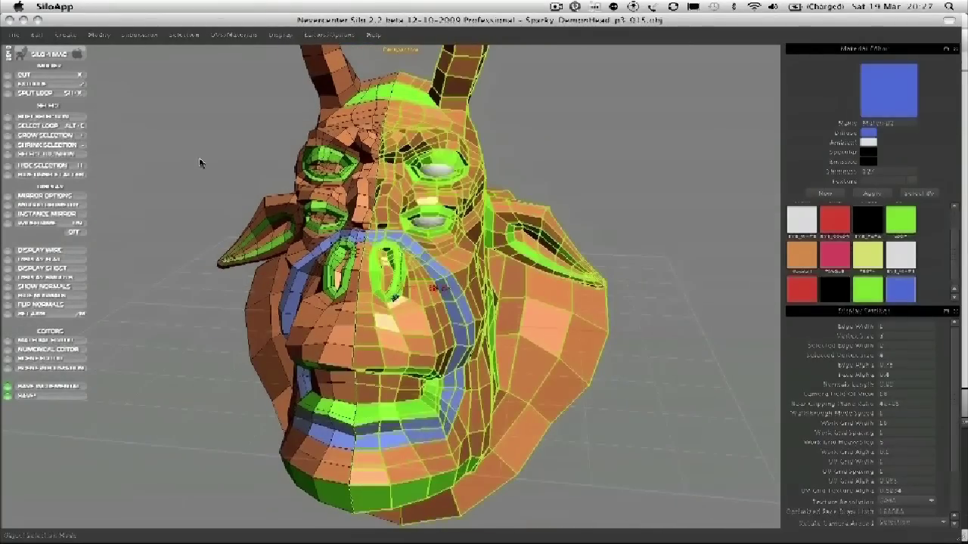
pyautogui.click(194, 153)
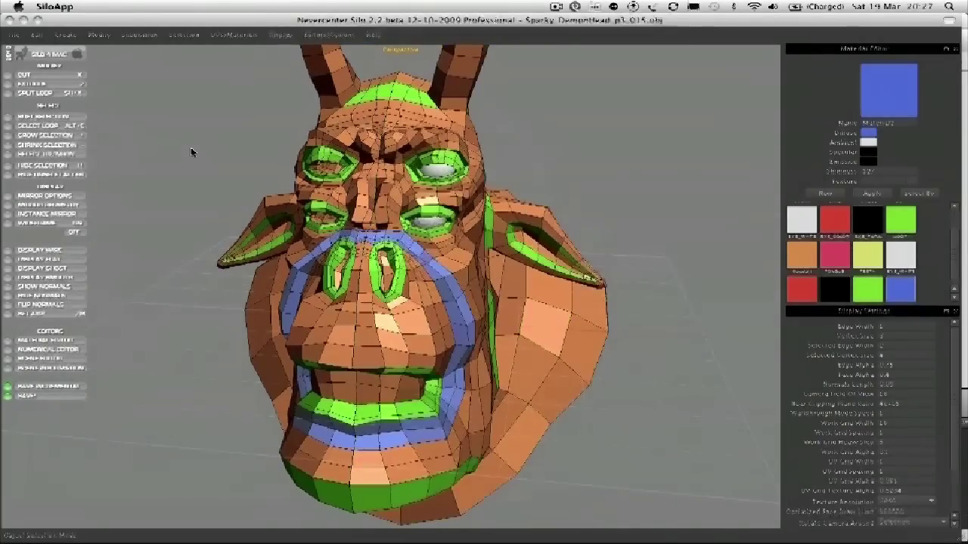
pyautogui.click(47, 388)
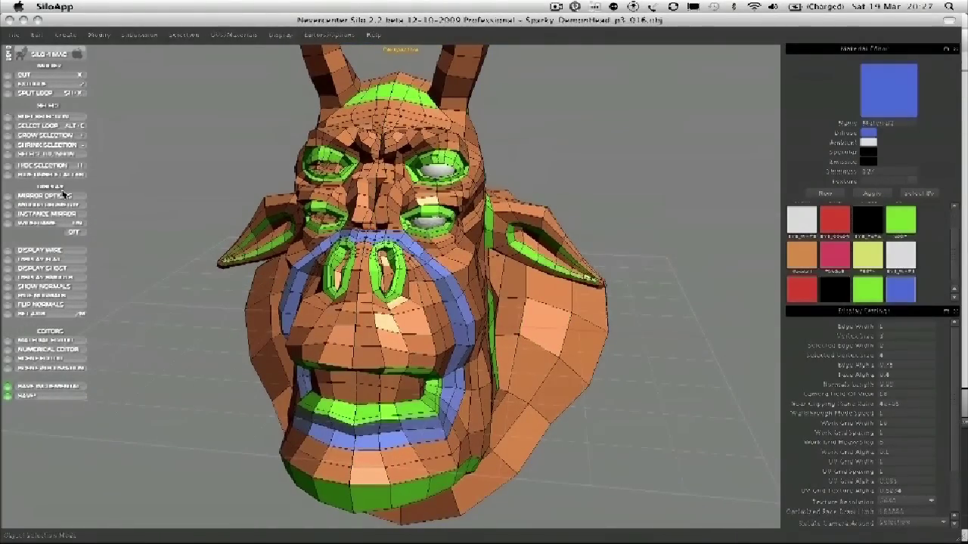
# Step: Select the head object and turn off its instance mirror so only the modelled half remains, framing the open centre edge
pyautogui.click(368, 271)
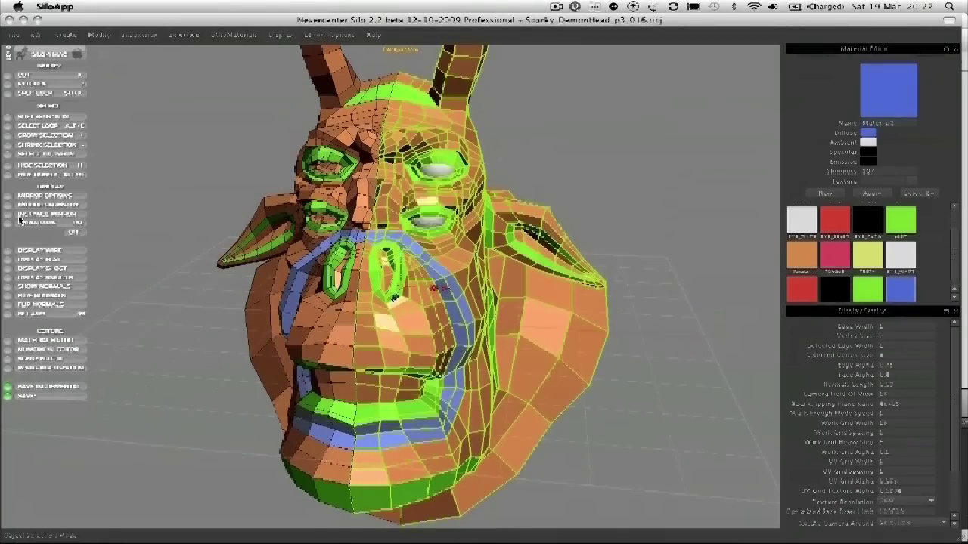
pyautogui.click(45, 215)
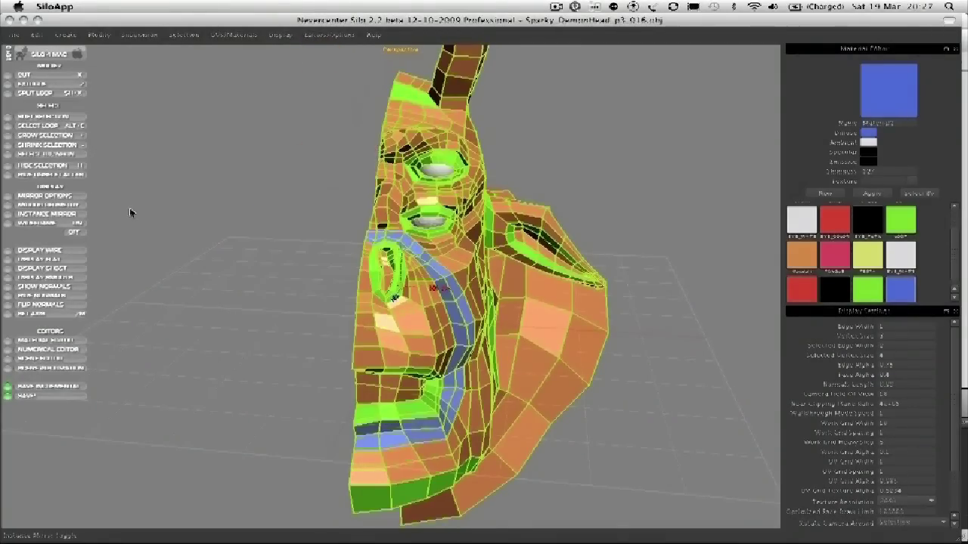
pyautogui.click(373, 224)
pyautogui.keyDown('alt'); pyautogui.moveTo(273, 237); pyautogui.dragTo(328, 229, button='right'); pyautogui.keyUp('alt')
pyautogui.keyDown('alt'); pyautogui.moveTo(328, 229); pyautogui.dragTo(283, 277, button='middle'); pyautogui.keyUp('alt')
pyautogui.keyDown('alt'); pyautogui.moveTo(283, 278); pyautogui.dragTo(304, 292); pyautogui.keyUp('alt')
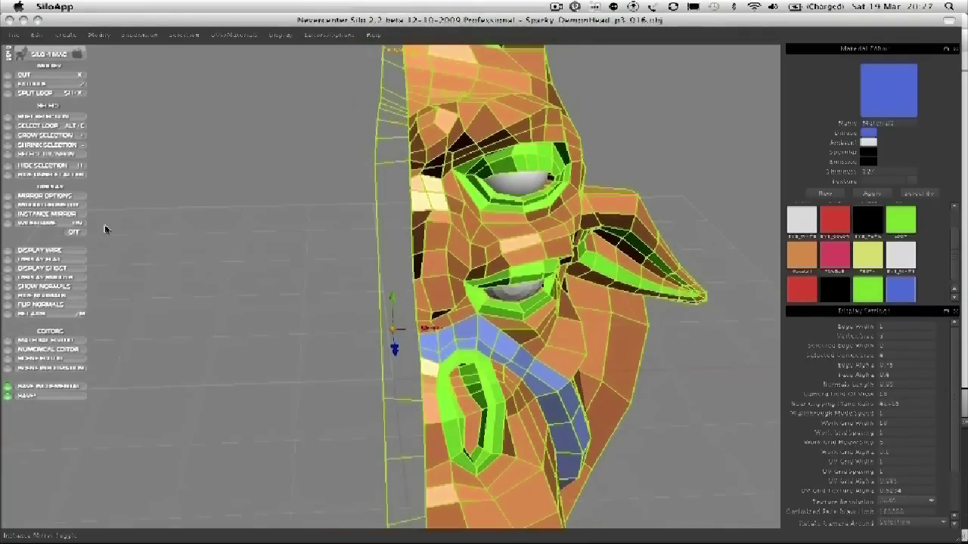
# Step: Try mirroring the half head's geometry across the centre line and undo it
pyautogui.click(44, 205)
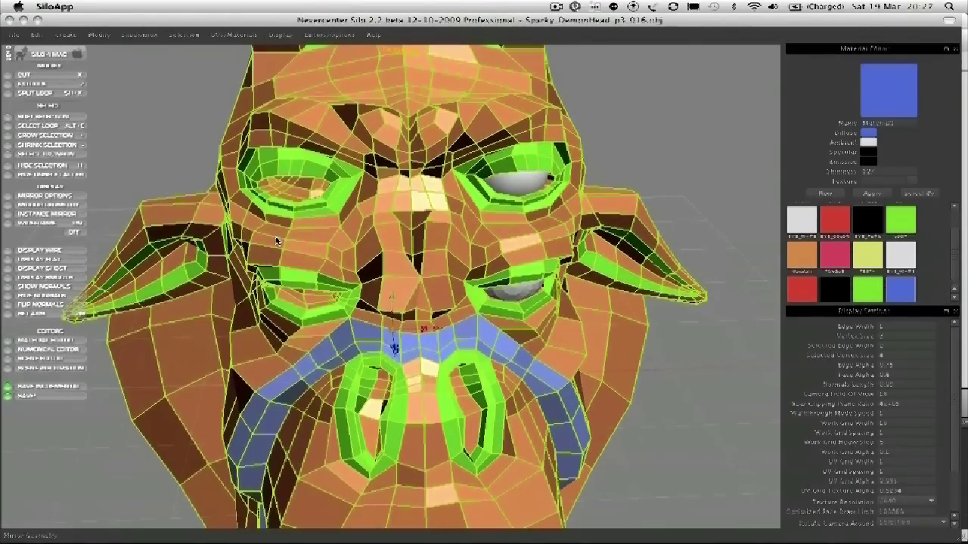
pyautogui.press('super+z')
pyautogui.keyDown('alt'); pyautogui.moveTo(413, 253); pyautogui.dragTo(417, 252); pyautogui.keyUp('alt')
pyautogui.keyDown('alt'); pyautogui.moveTo(418, 253); pyautogui.dragTo(406, 247, button='right'); pyautogui.keyUp('alt')
# Step: Check the vertices along the open centre edge and mirror the half head's geometry into a full head
pyautogui.press('a')
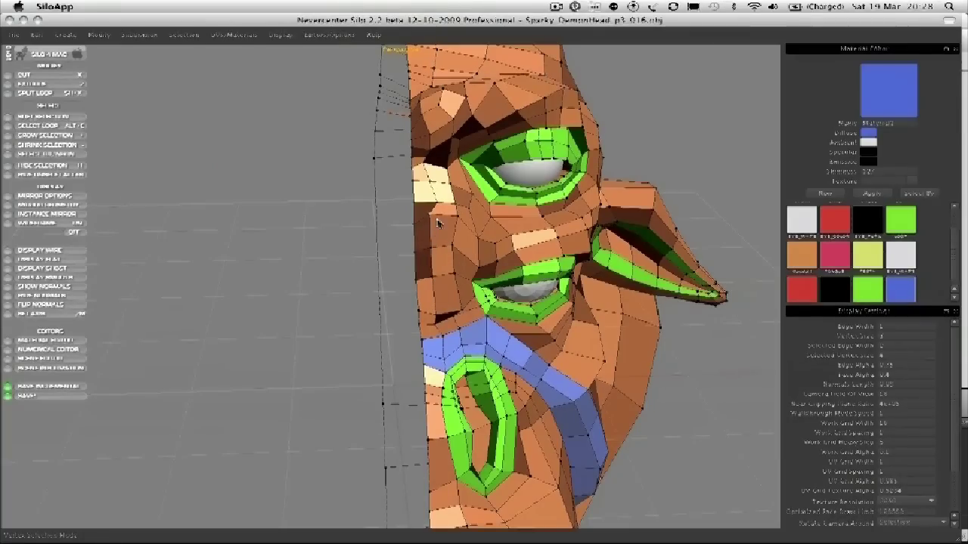
pyautogui.moveTo(437, 222); pyautogui.dragTo(437, 179, button='right')
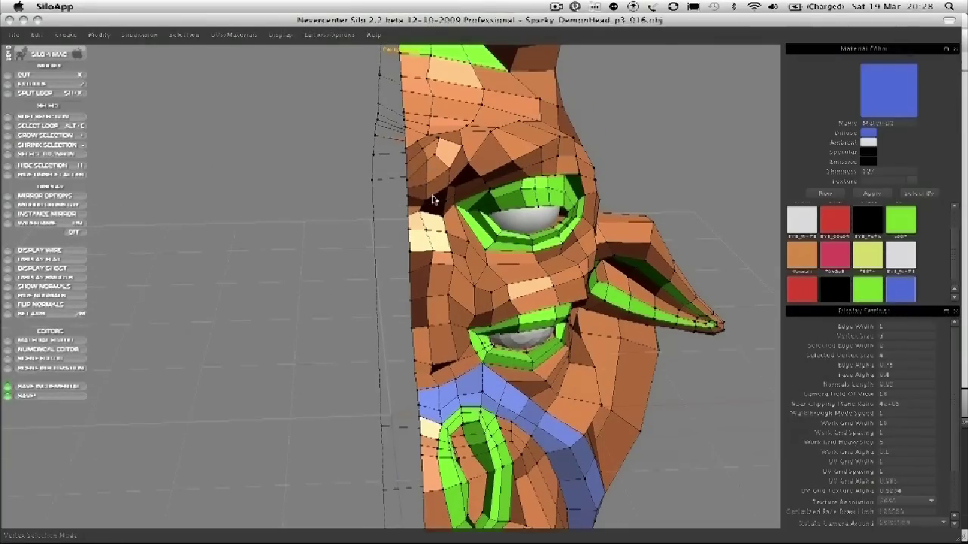
pyautogui.moveTo(433, 199); pyautogui.dragTo(350, 221, button='right')
pyautogui.press('f')
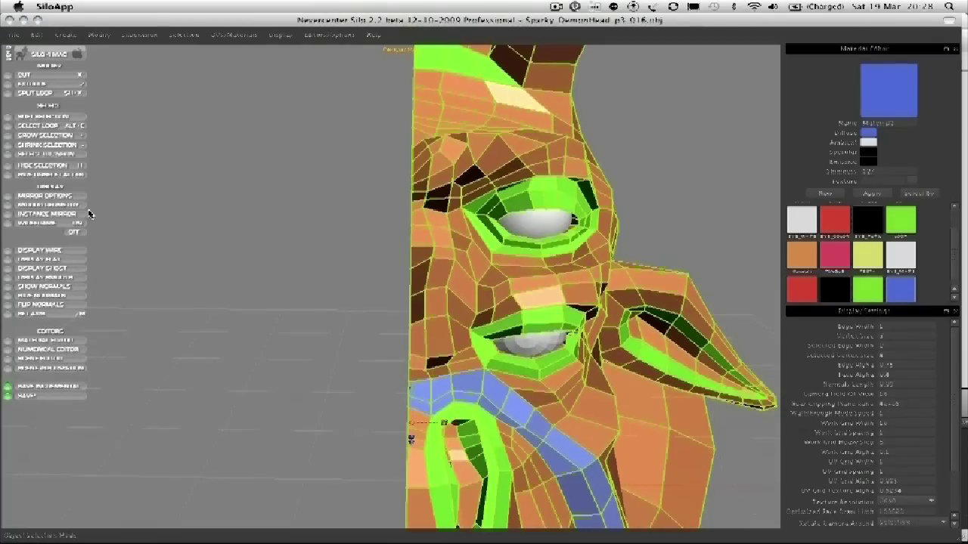
pyautogui.click(53, 205)
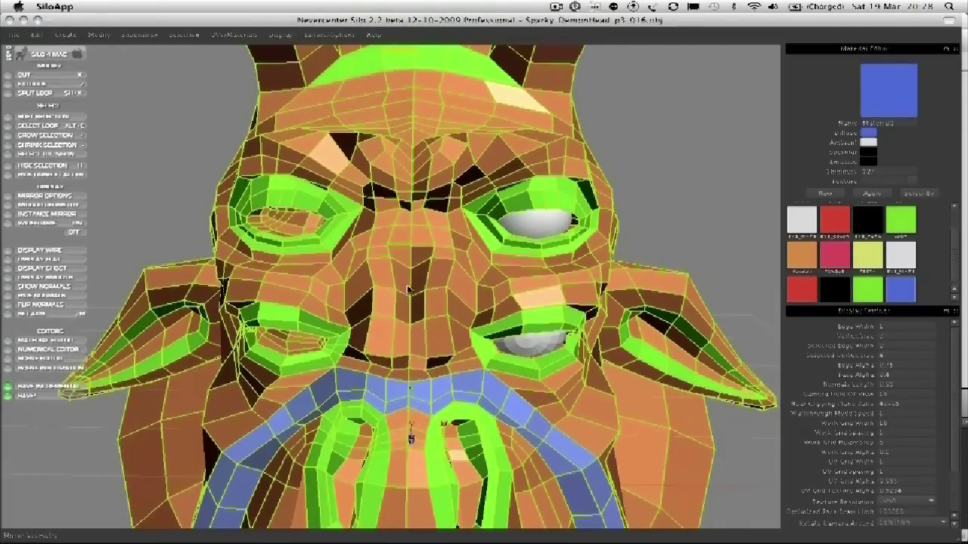
# Step: Examine the centre seam of the mirrored head from the brow and nose down to the lips and mouth corner
pyautogui.press('a')
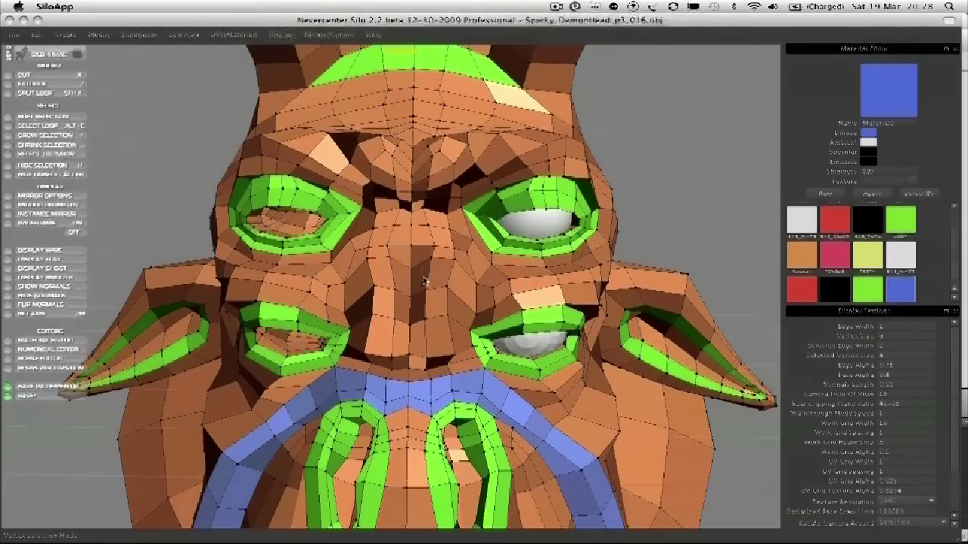
pyautogui.press('f')
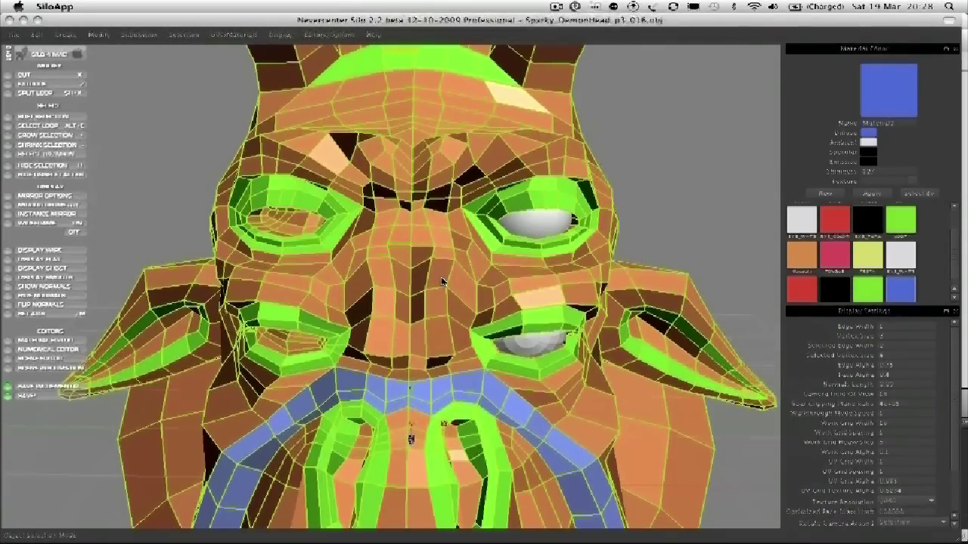
pyautogui.press('a')
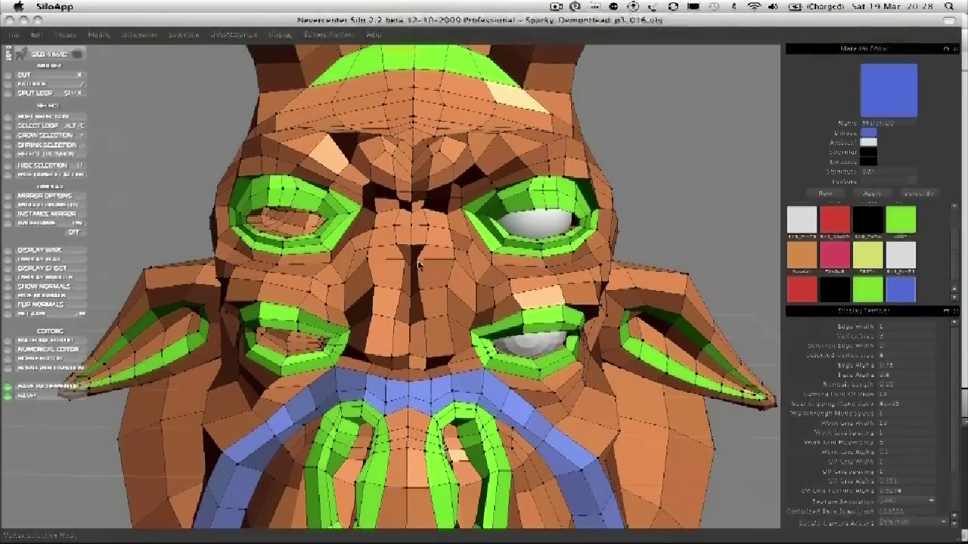
pyautogui.scroll(-3, 418, 264)
pyautogui.keyDown('alt'); pyautogui.moveTo(418, 265); pyautogui.dragTo(423, 327); pyautogui.keyUp('alt')
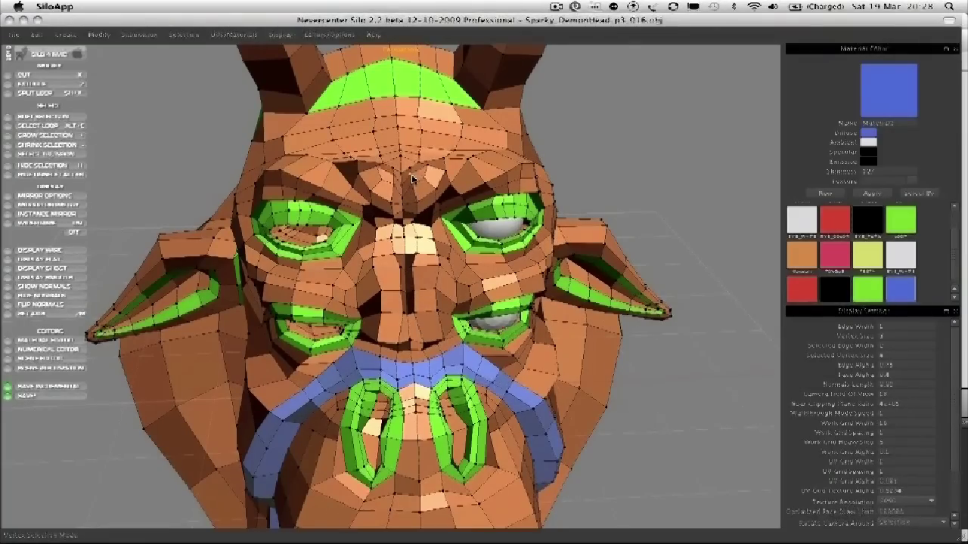
pyautogui.keyDown('alt'); pyautogui.moveTo(387, 176); pyautogui.dragTo(381, 87); pyautogui.keyUp('alt')
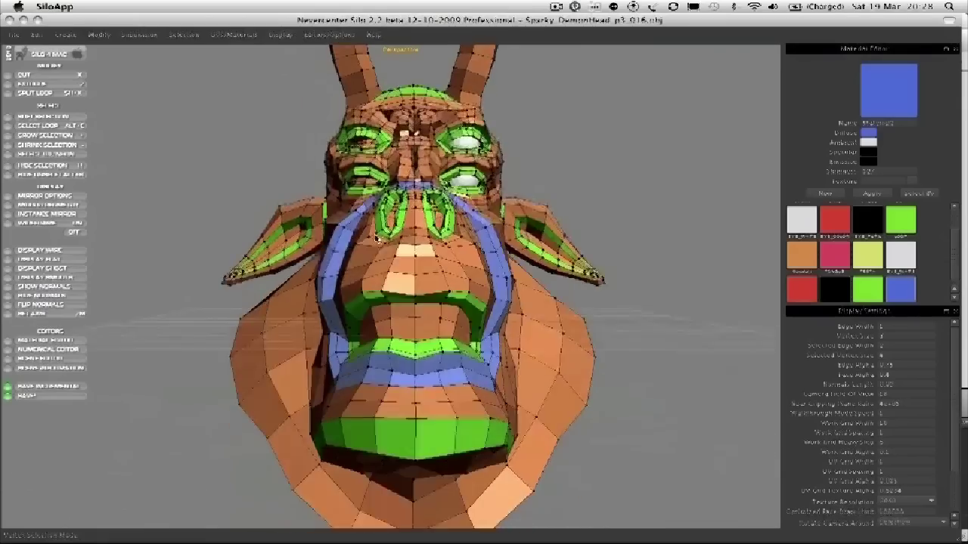
pyautogui.scroll(-4, 354, 285)
pyautogui.moveTo(353, 284)
pyautogui.mouseDown(button='middle')
pyautogui.moveTo(320, 281)
pyautogui.moveTo(316, 232)
pyautogui.moveTo(301, 294)
pyautogui.moveTo(354, 290)
pyautogui.mouseUp(button='middle')
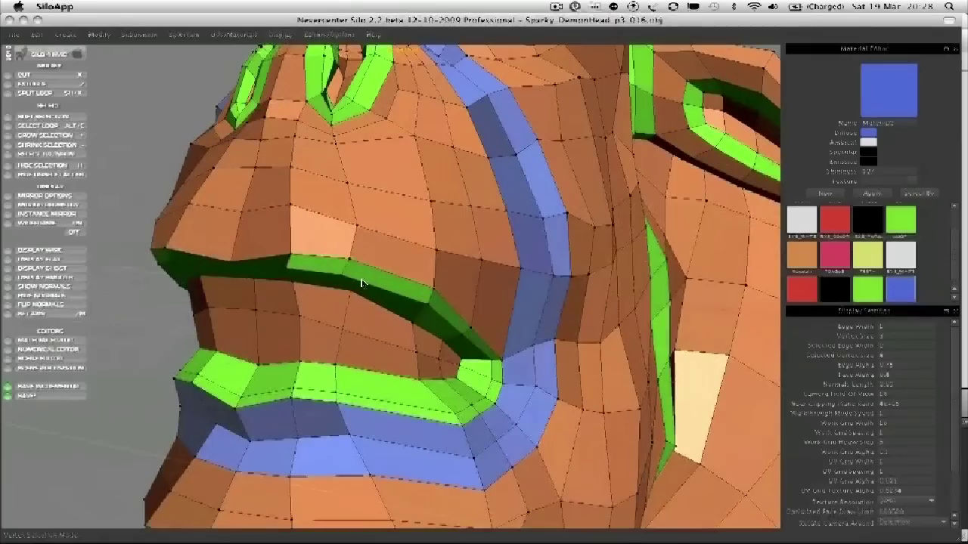
# Step: Select the inner mouth wall faces on one half, push them back into the mouth, and smooth them
pyautogui.press('d')
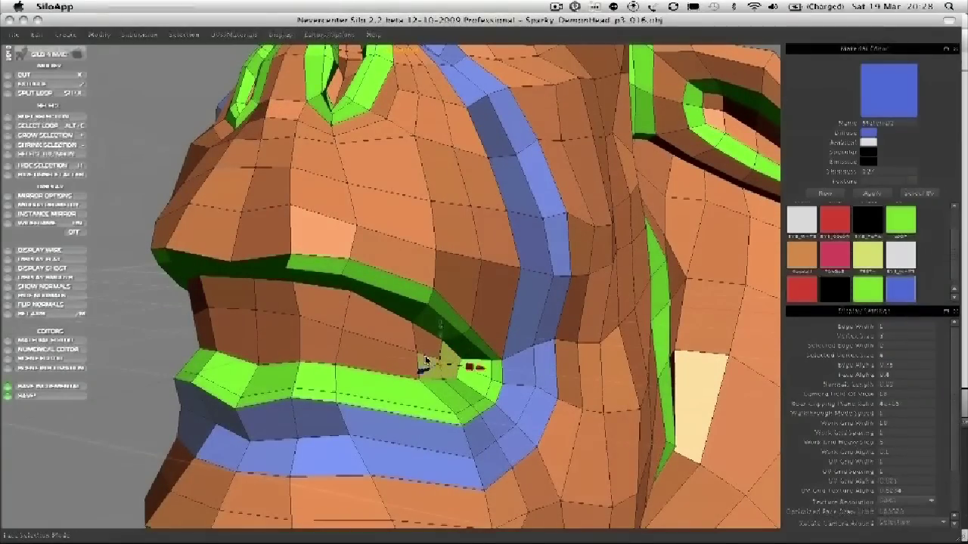
pyautogui.moveTo(363, 322)
pyautogui.mouseDown()
pyautogui.moveTo(315, 307)
pyautogui.moveTo(276, 318)
pyautogui.moveTo(266, 337)
pyautogui.mouseUp()
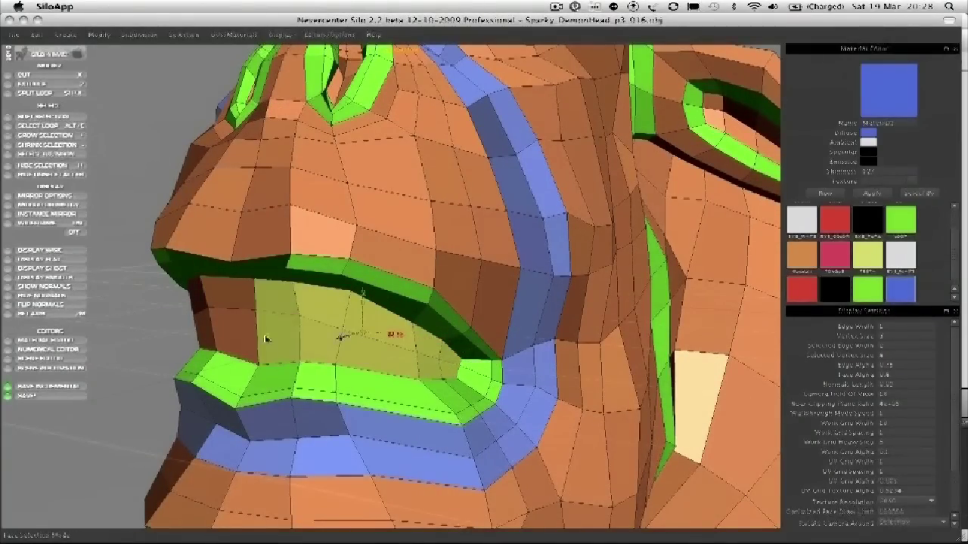
pyautogui.moveTo(266, 338)
pyautogui.mouseDown(button='middle')
pyautogui.moveTo(325, 337)
pyautogui.moveTo(220, 330)
pyautogui.mouseUp(button='middle')
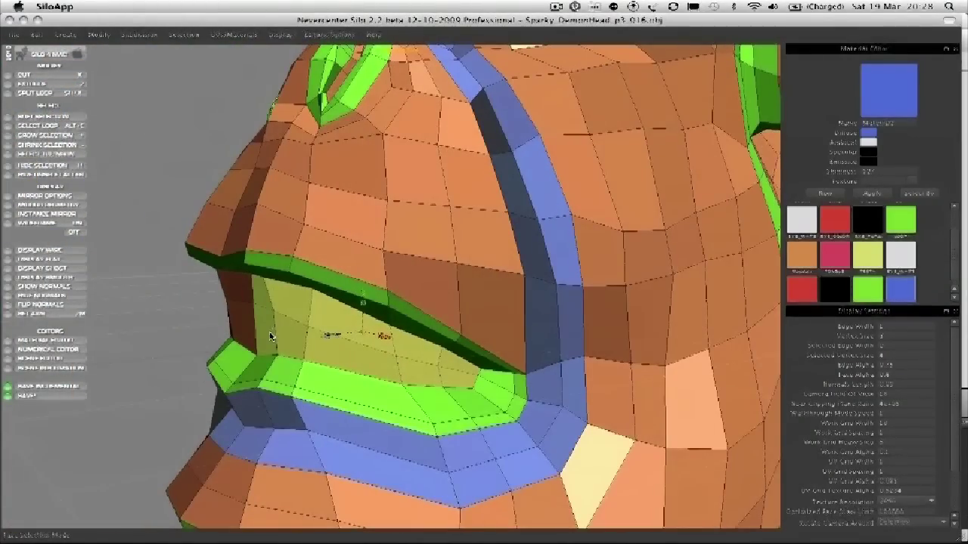
pyautogui.press('w')
pyautogui.moveTo(320, 339); pyautogui.dragTo(318, 338, button='middle')
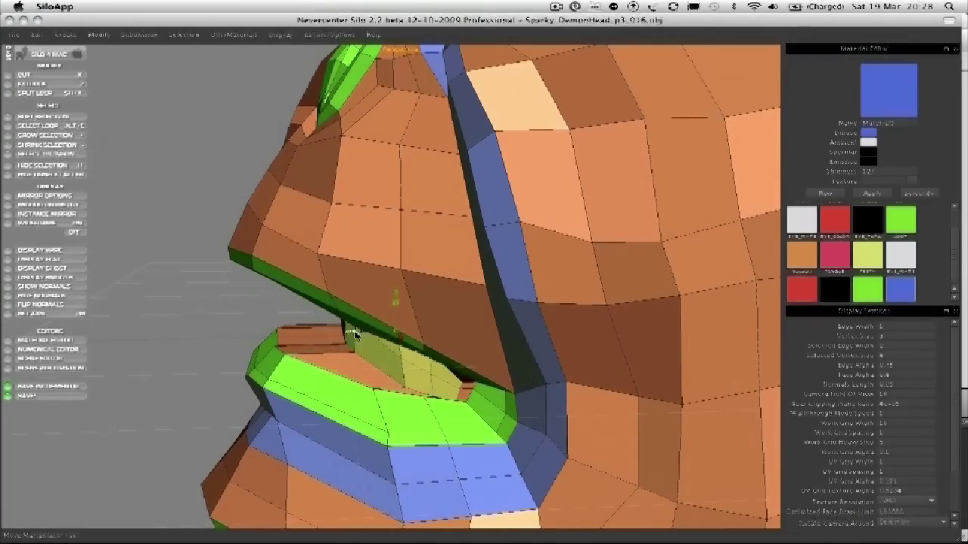
pyautogui.moveTo(363, 339); pyautogui.dragTo(393, 347, button='middle')
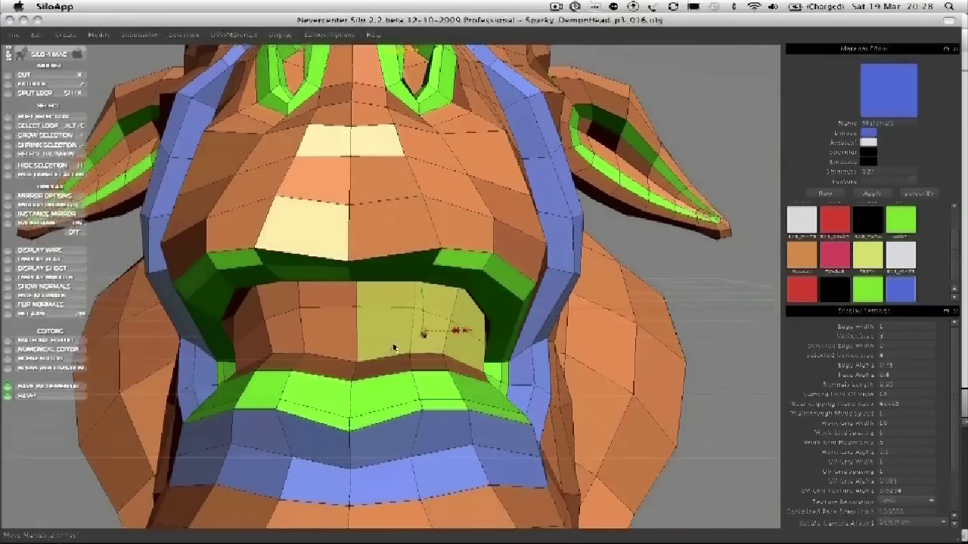
pyautogui.moveTo(424, 334); pyautogui.dragTo(419, 335)
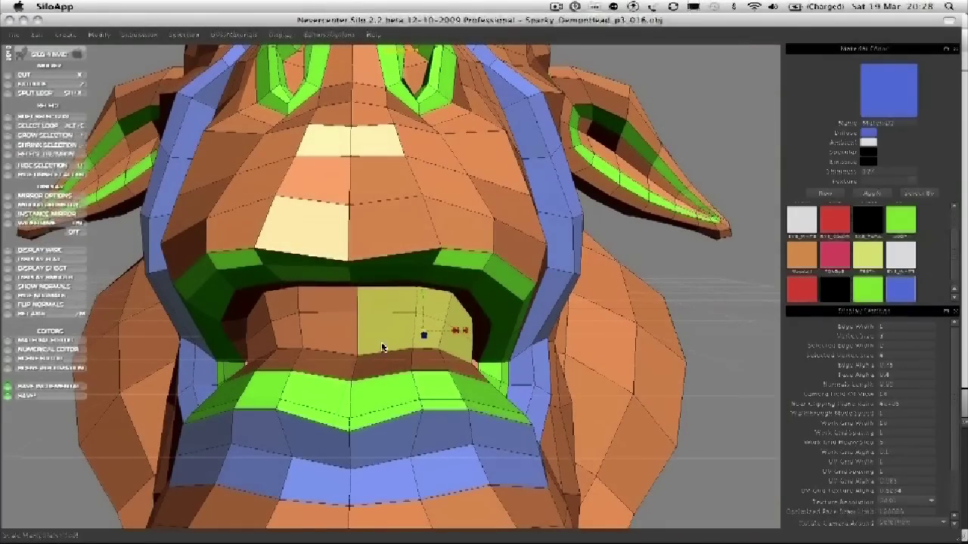
pyautogui.hotkey('ctrl', 'm')
pyautogui.moveTo(384, 347)
pyautogui.mouseDown(button='middle')
pyautogui.moveTo(397, 349)
pyautogui.moveTo(384, 347)
pyautogui.mouseUp(button='middle')
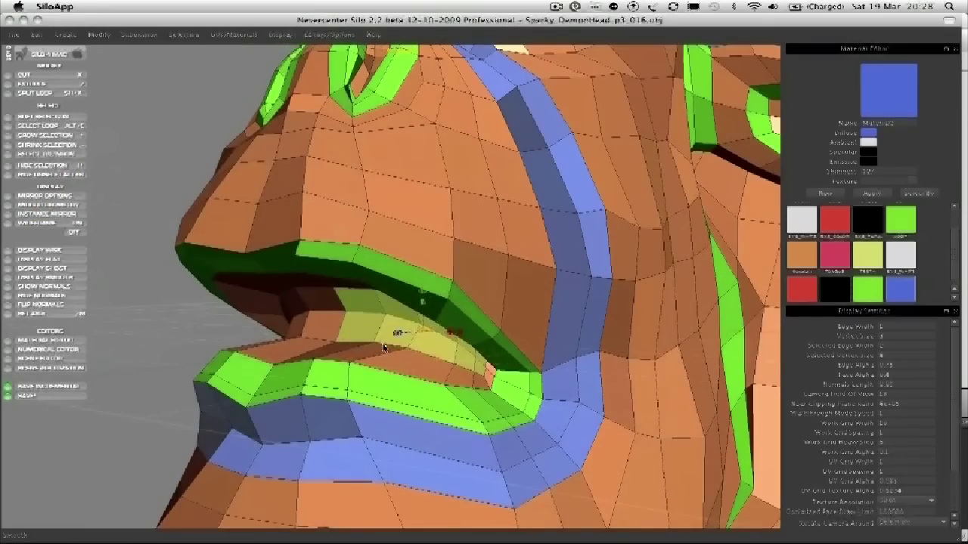
pyautogui.moveTo(417, 291); pyautogui.dragTo(396, 359, button='middle')
# Step: Adjust the inner mouth vertices between the lower lip and the back wall near the mouth corner
pyautogui.press('a')
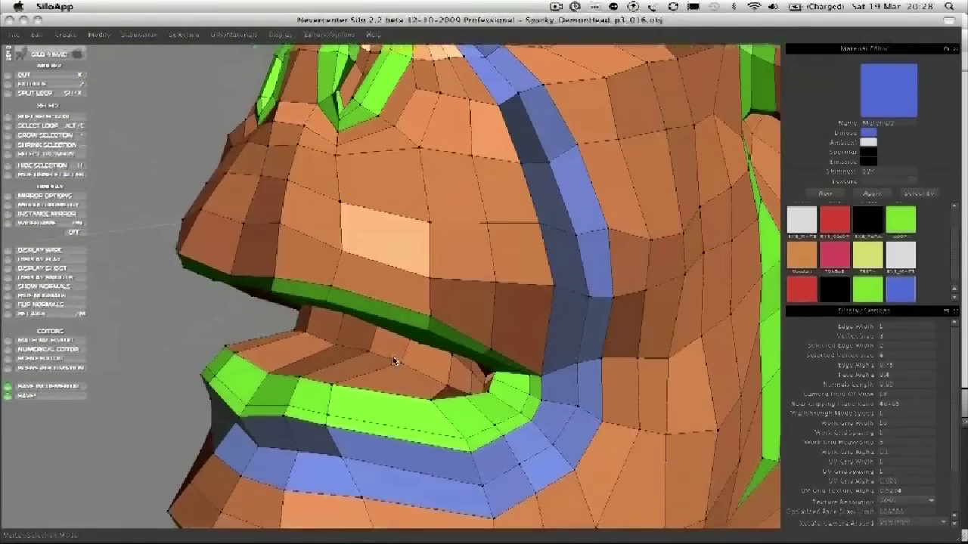
pyautogui.click(401, 364)
pyautogui.moveTo(452, 385)
pyautogui.mouseDown(button='middle')
pyautogui.moveTo(474, 381)
pyautogui.moveTo(455, 374)
pyautogui.moveTo(473, 367)
pyautogui.mouseUp(button='middle')
pyautogui.moveTo(413, 348); pyautogui.dragTo(475, 389)
# Step: Select the loop of faces along the mouth floor behind the lower lip and split it with a new edge loop
pyautogui.moveTo(443, 378); pyautogui.dragTo(399, 387, button='middle')
pyautogui.click(391, 388)
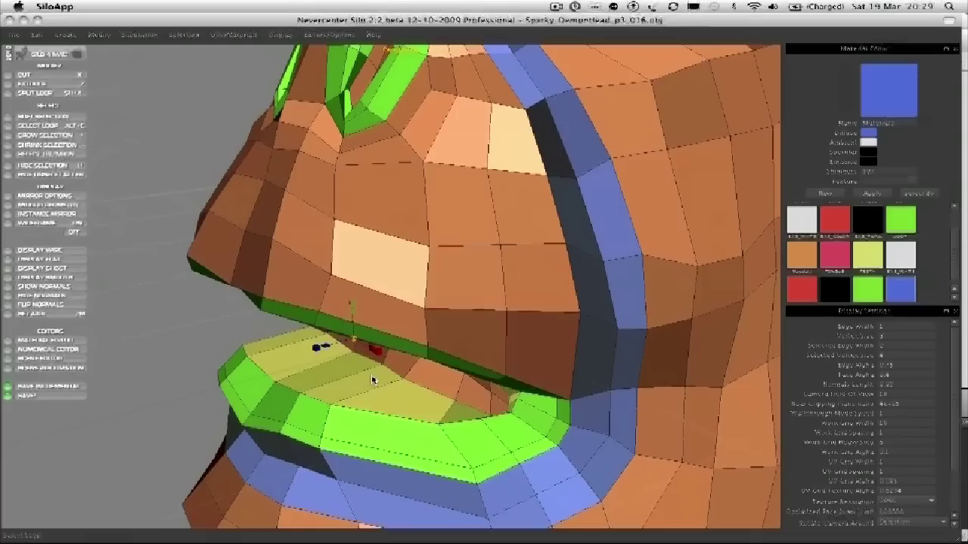
pyautogui.hotkey('shift', 'x')
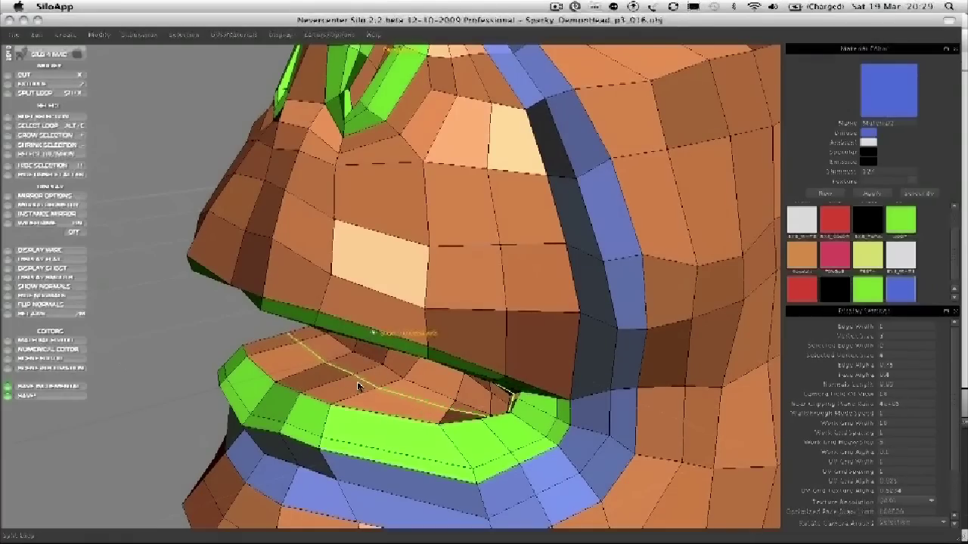
pyautogui.click(363, 384)
# Step: Try to select the loop of faces around the mouth's inner wall from two neighbouring faces
pyautogui.click(403, 366)
pyautogui.keyDown('shift'); pyautogui.click(423, 378); pyautogui.keyUp('shift')
pyautogui.hotkey('alt', 'e')
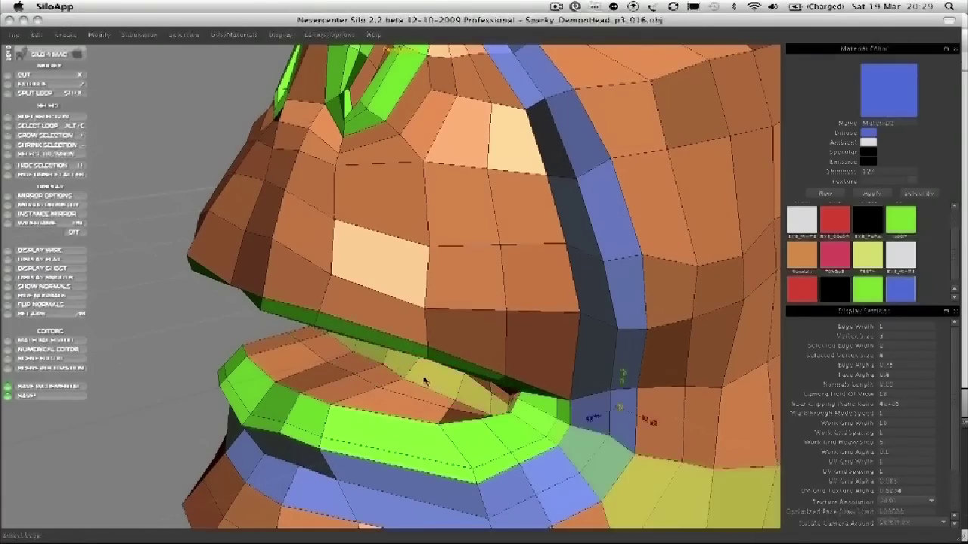
pyautogui.moveTo(349, 389); pyautogui.dragTo(348, 331, button='middle')
pyautogui.scroll(-8, 348, 376)
pyautogui.scroll(6, 333, 370)
pyautogui.scroll(4, 301, 391)
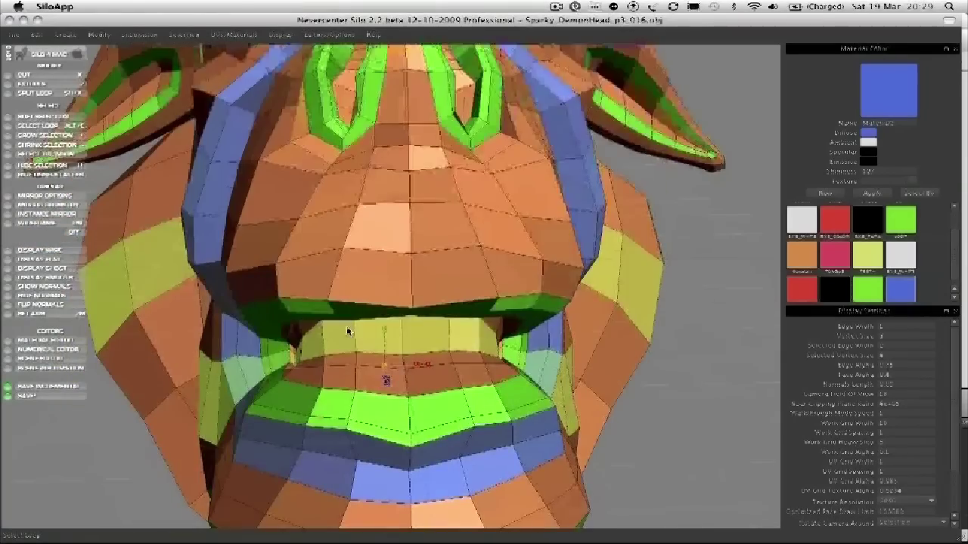
# Step: Select the back wall faces on one half of the mouth, shift them vertically, and smooth them
pyautogui.click(424, 335)
pyautogui.moveTo(406, 340); pyautogui.dragTo(481, 314, button='middle')
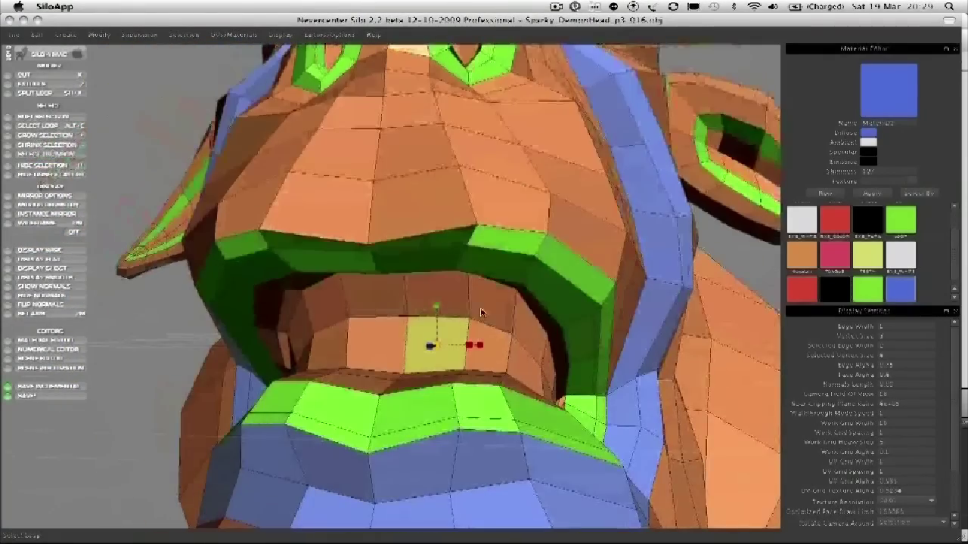
pyautogui.keyDown('shift'); pyautogui.click(449, 297); pyautogui.keyUp('shift')
pyautogui.keyDown('shift'); pyautogui.click(488, 304); pyautogui.keyUp('shift')
pyautogui.keyDown('shift'); pyautogui.click(499, 348); pyautogui.keyUp('shift')
pyautogui.moveTo(517, 366); pyautogui.dragTo(567, 406, button='middle')
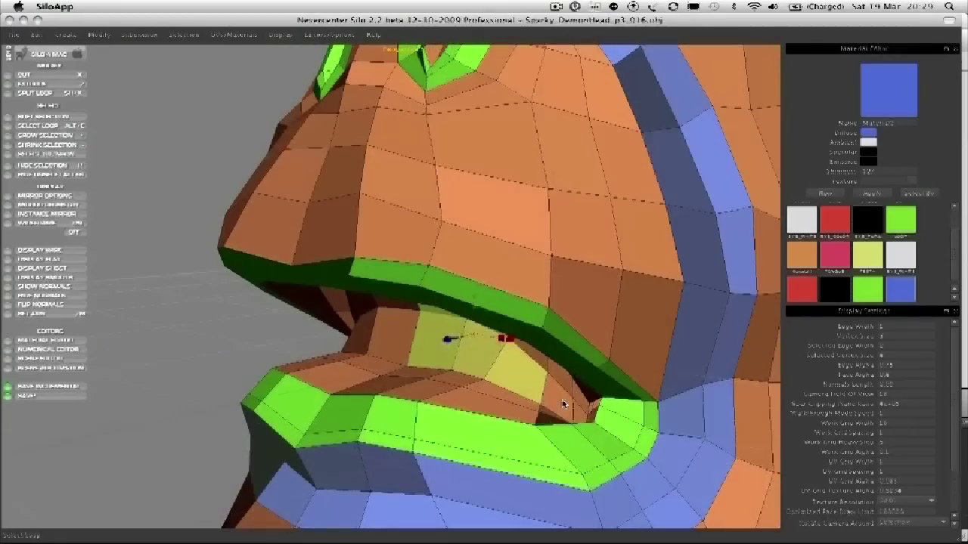
pyautogui.moveTo(561, 370); pyautogui.dragTo(375, 346, button='middle')
pyautogui.moveTo(391, 304); pyautogui.dragTo(396, 266)
pyautogui.moveTo(394, 304); pyautogui.dragTo(391, 340)
pyautogui.moveTo(391, 339); pyautogui.dragTo(390, 393, button='middle')
pyautogui.hotkey('ctrl', 'm')
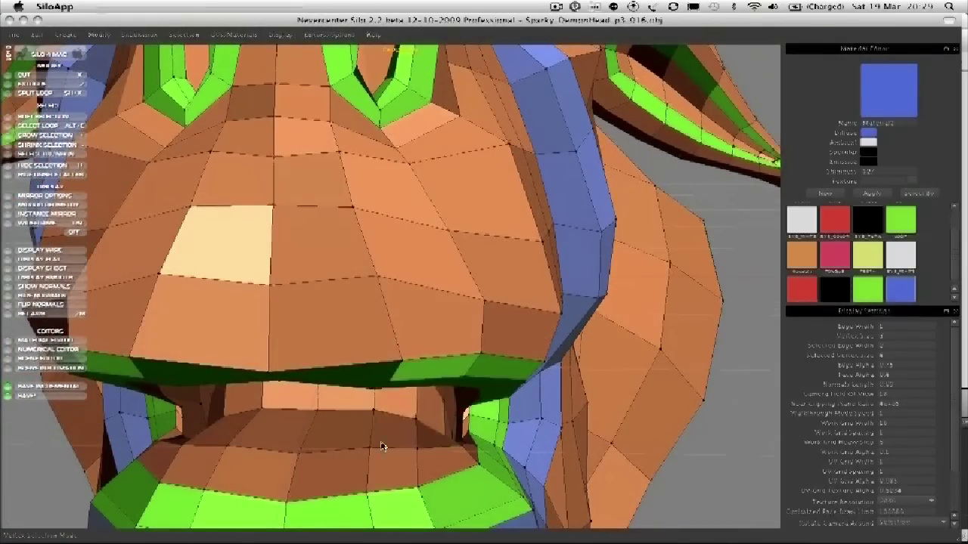
# Step: Select the vertices where the mouth's back wall meets the floor on one half and smooth them
pyautogui.moveTo(364, 407); pyautogui.dragTo(450, 456)
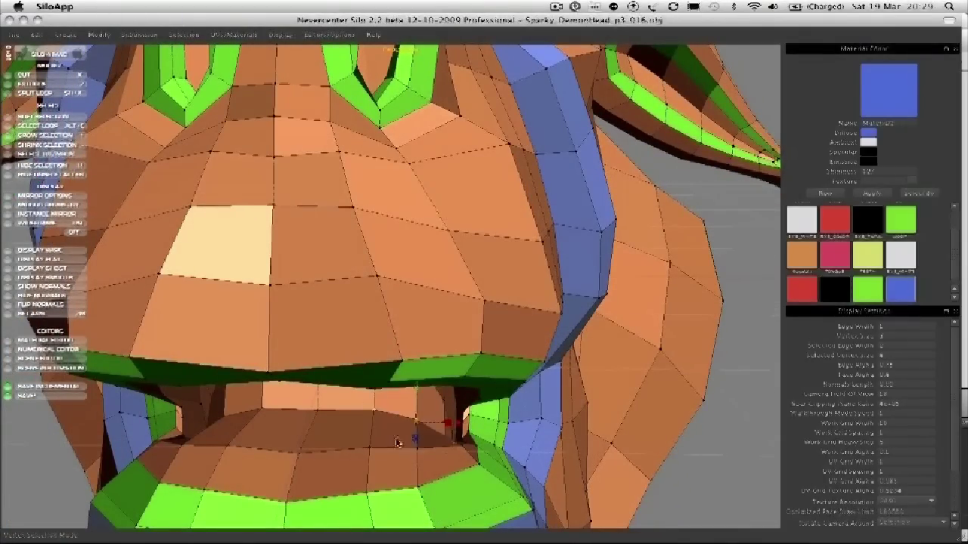
pyautogui.hotkey('ctrl', 'm')
pyautogui.moveTo(396, 443); pyautogui.dragTo(444, 432, button='middle')
pyautogui.moveTo(355, 388); pyautogui.dragTo(462, 432)
# Step: Lower the three vertices along the bottom edge of the mouth's back wall towards the lower lip
pyautogui.moveTo(458, 432); pyautogui.dragTo(292, 392, button='middle')
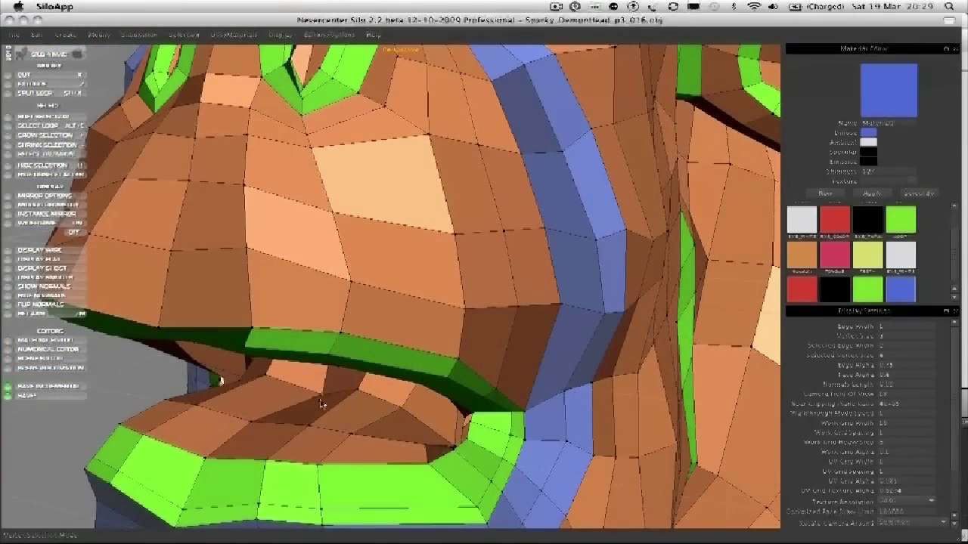
pyautogui.moveTo(320, 404); pyautogui.dragTo(312, 432)
pyautogui.moveTo(358, 405); pyautogui.dragTo(351, 439)
pyautogui.moveTo(401, 421); pyautogui.dragTo(390, 449)
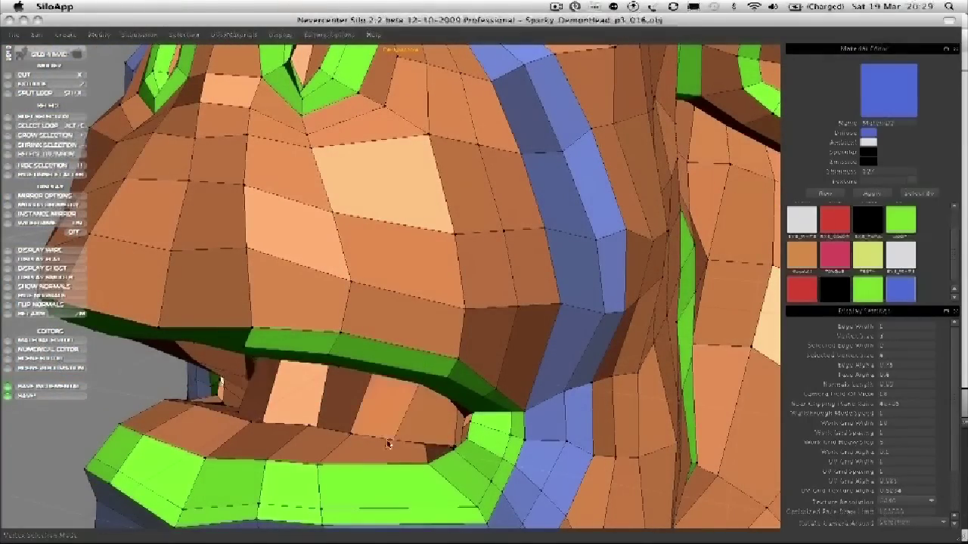
# Step: Select the back wall faces on one half of the mouth and move them deeper into the head
pyautogui.moveTo(388, 445); pyautogui.dragTo(365, 274, button='middle')
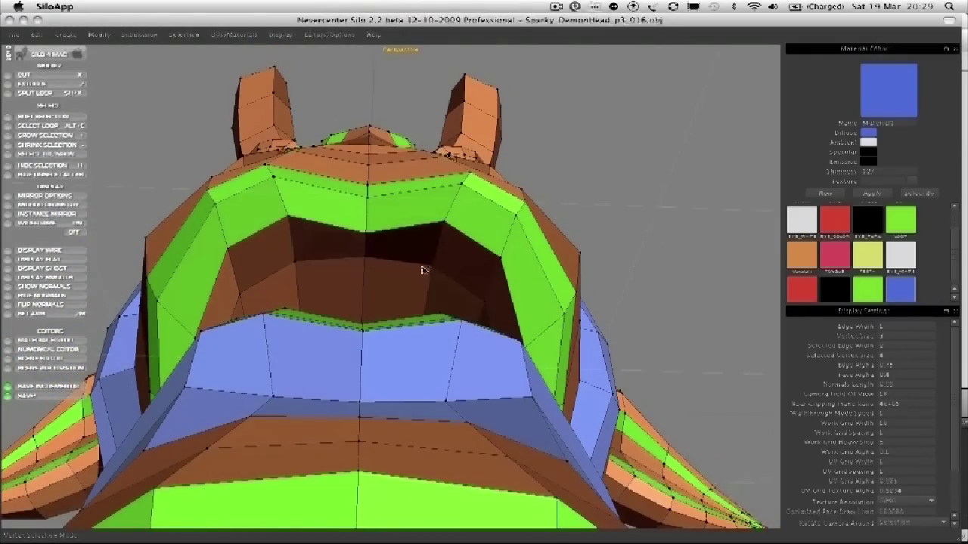
pyautogui.moveTo(434, 261); pyautogui.dragTo(424, 371, button='middle')
pyautogui.keyDown('shift'); pyautogui.click(401, 354); pyautogui.keyUp('shift')
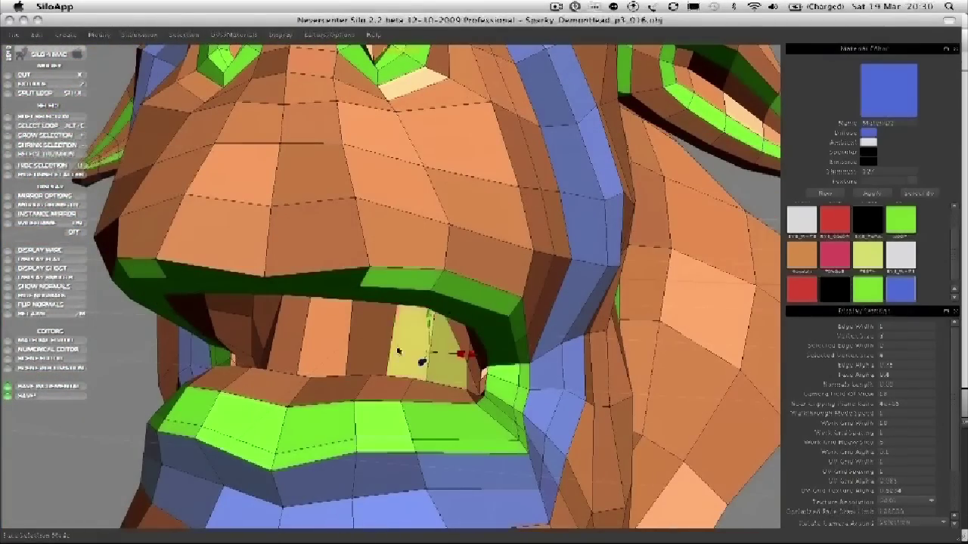
pyautogui.keyDown('shift'); pyautogui.click(358, 344); pyautogui.keyUp('shift')
pyautogui.keyDown('shift'); pyautogui.click(329, 339); pyautogui.keyUp('shift')
pyautogui.moveTo(329, 340); pyautogui.dragTo(341, 361, button='middle')
pyautogui.moveTo(346, 353); pyautogui.dragTo(363, 364)
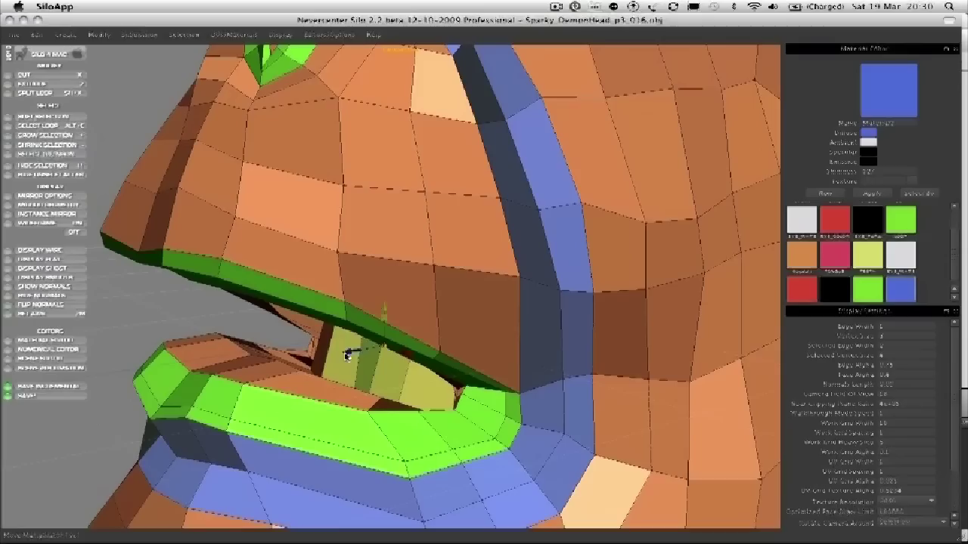
pyautogui.moveTo(347, 355); pyautogui.dragTo(363, 353)
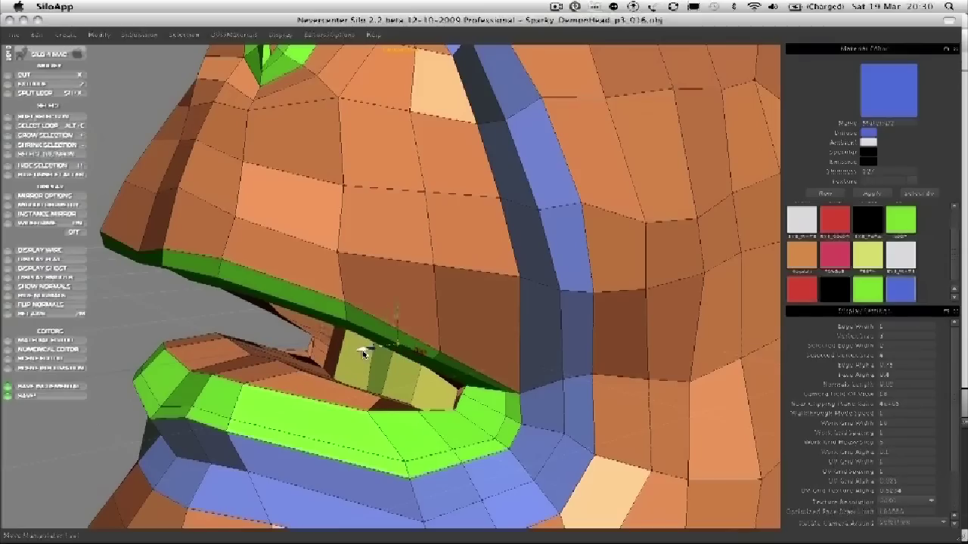
# Step: Close the display settings and create a new material with a crimson diffuse colour and a dark red ambient colour
pyautogui.click(954, 312)
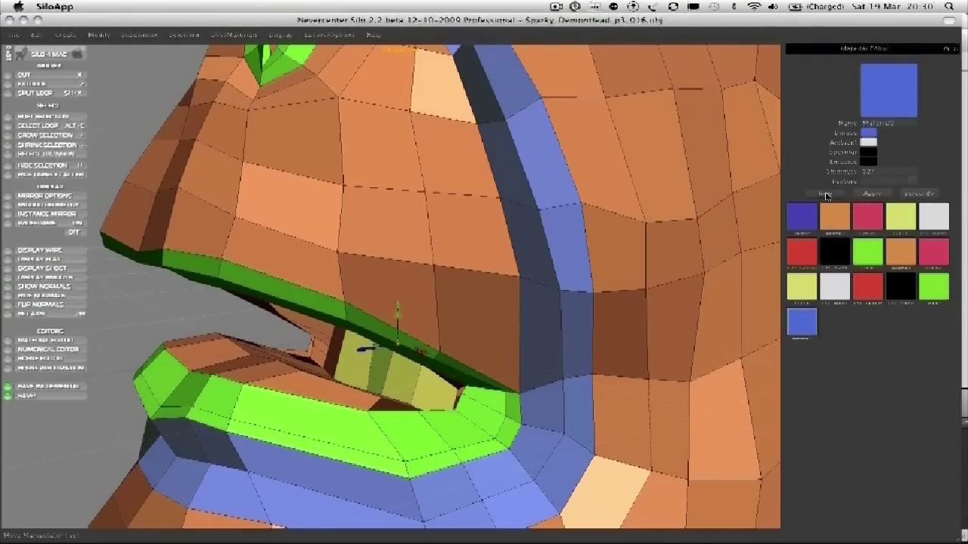
pyautogui.click(825, 194)
pyautogui.click(868, 133)
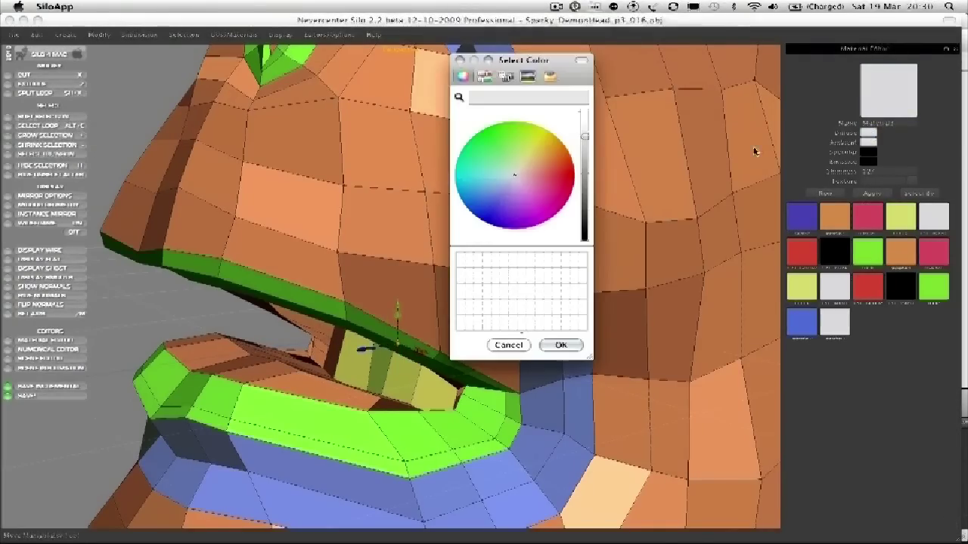
pyautogui.click(566, 183)
pyautogui.click(560, 344)
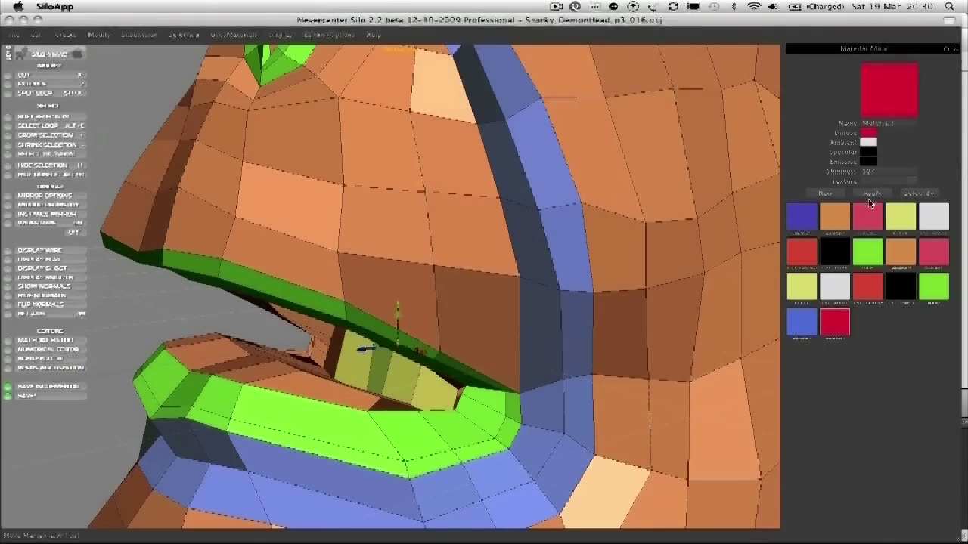
pyautogui.click(868, 142)
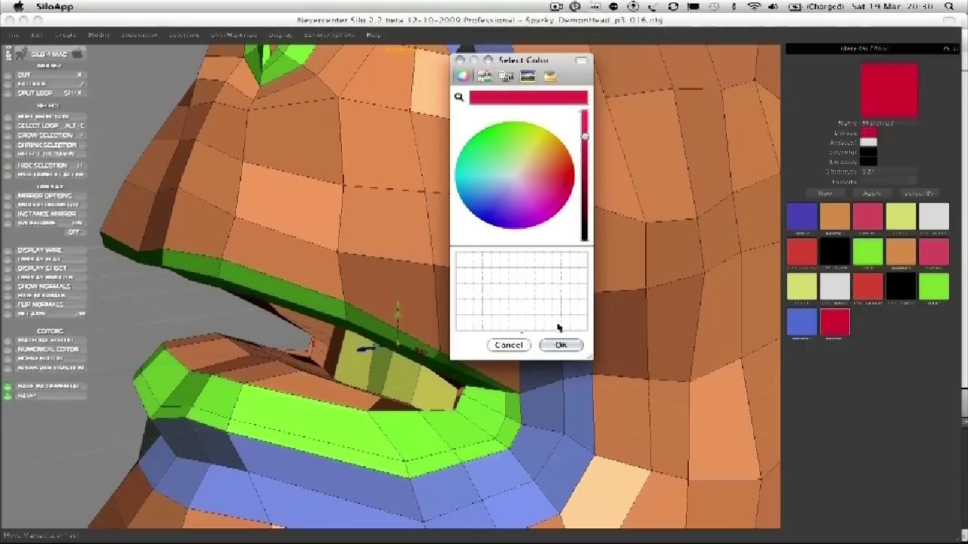
pyautogui.moveTo(544, 178)
pyautogui.mouseDown()
pyautogui.moveTo(566, 177)
pyautogui.moveTo(554, 156)
pyautogui.moveTo(585, 189)
pyautogui.mouseUp()
pyautogui.click(562, 346)
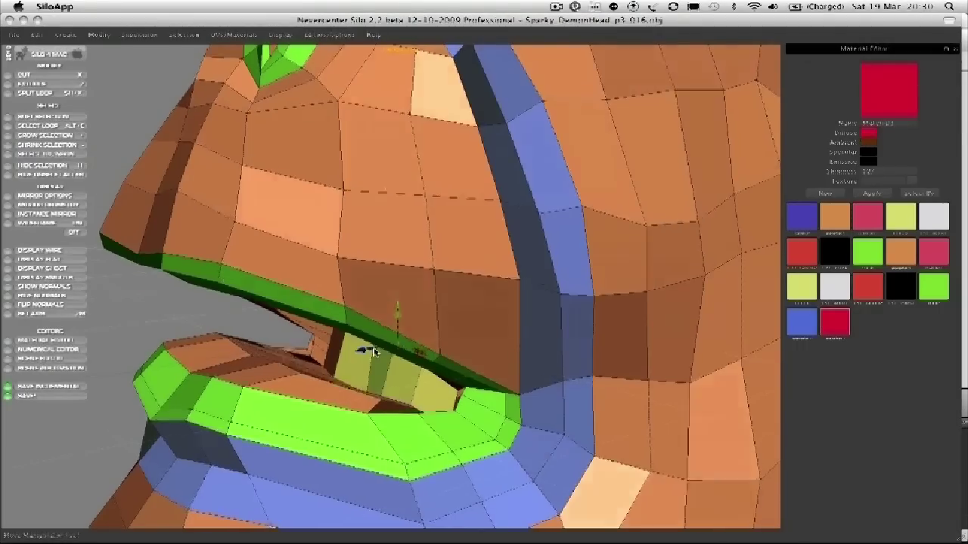
# Step: Select the loop of mouth floor faces just inside the lower lip and apply the crimson material to it
pyautogui.moveTo(398, 340); pyautogui.dragTo(405, 372, button='middle')
pyautogui.click(348, 422)
pyautogui.keyDown('shift'); pyautogui.click(284, 410); pyautogui.keyUp('shift')
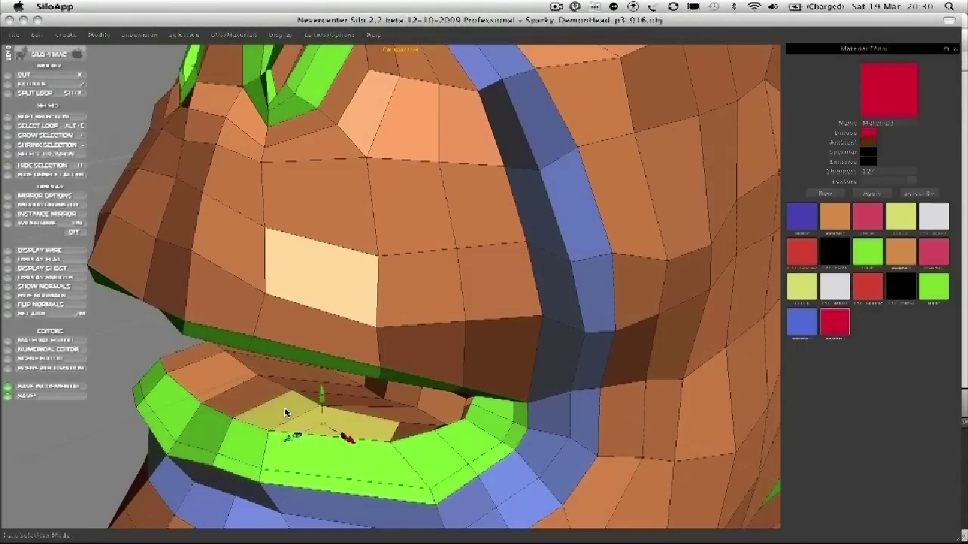
pyautogui.hotkey('alt', 'e')
pyautogui.moveTo(285, 412); pyautogui.dragTo(327, 380, button='middle')
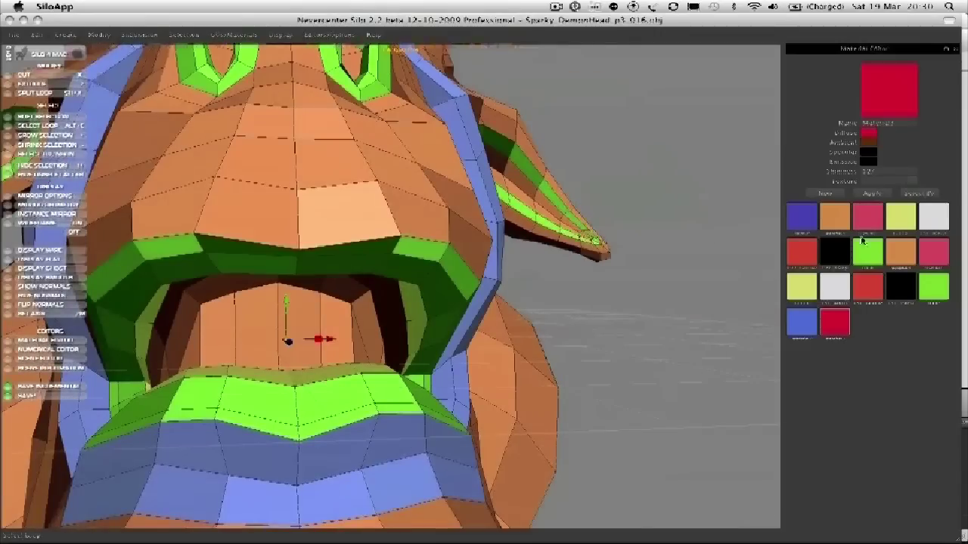
pyautogui.click(875, 195)
# Step: Select the next loop of faces deeper in the mouth and apply the crimson material to it
pyautogui.moveTo(532, 298); pyautogui.dragTo(618, 314, button='middle')
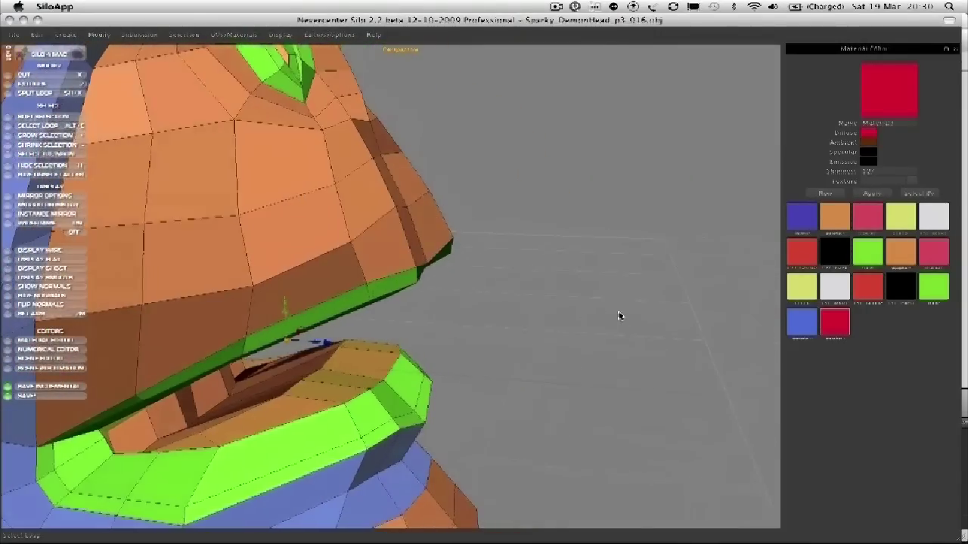
pyautogui.click(305, 366)
pyautogui.keyDown('shift'); pyautogui.click(317, 364); pyautogui.keyUp('shift')
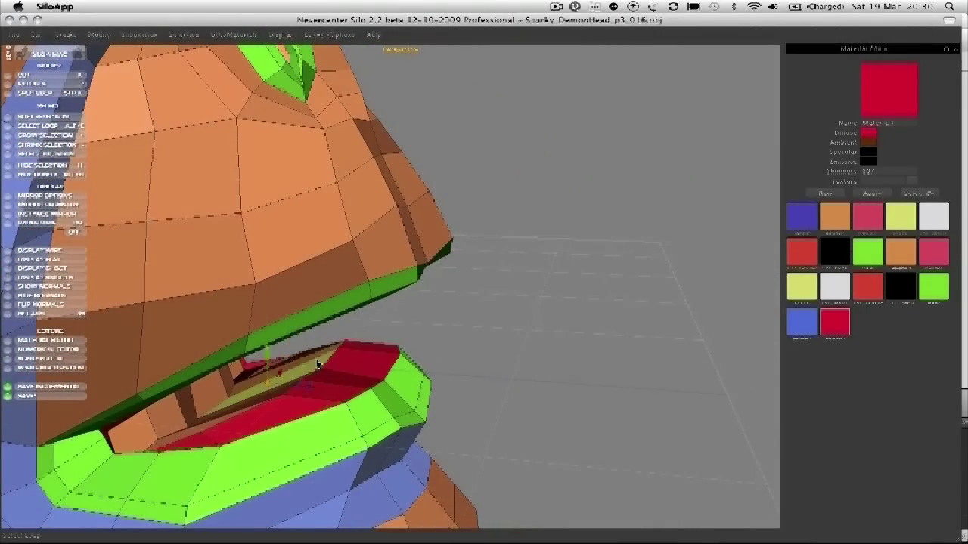
pyautogui.hotkey('alt', 'e')
pyautogui.moveTo(373, 347); pyautogui.dragTo(427, 324, button='middle')
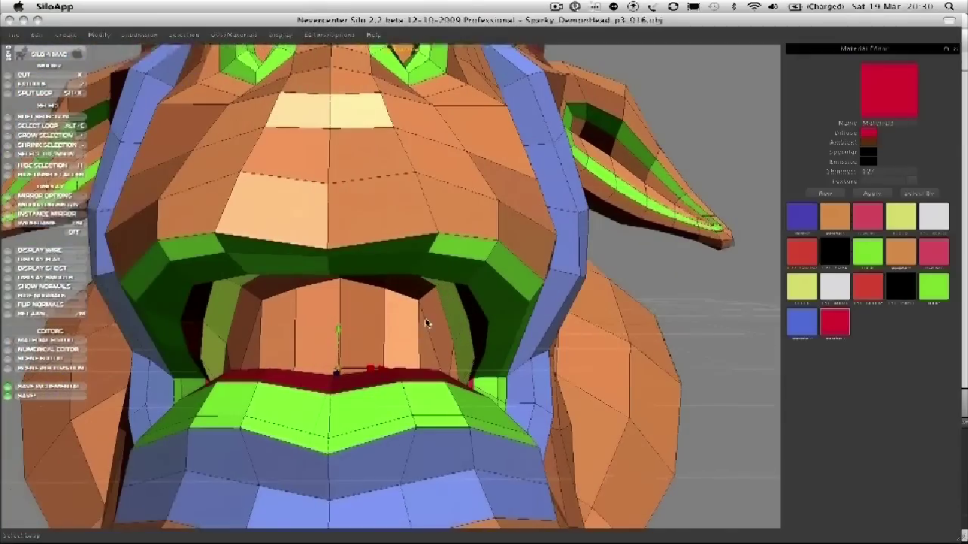
pyautogui.click(872, 196)
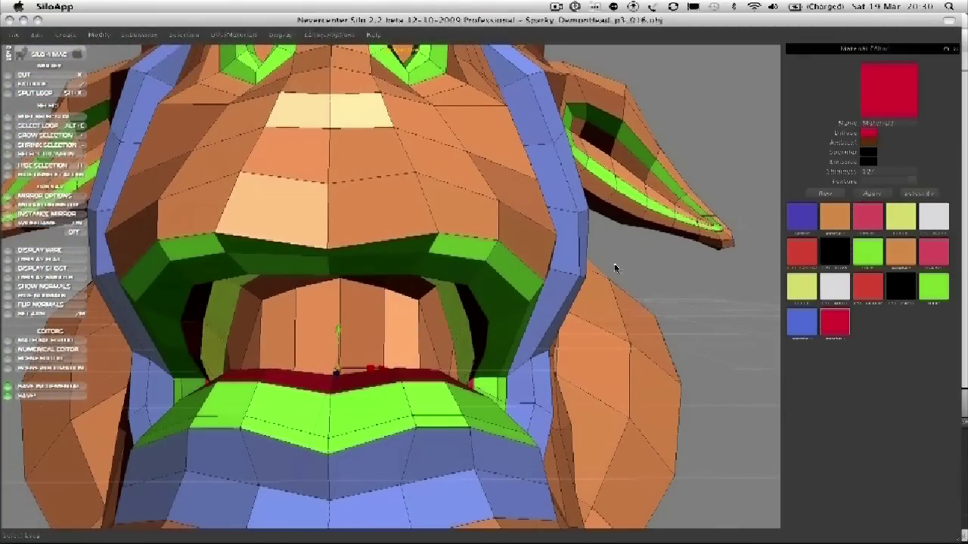
# Step: Grow the selection across the rest of the mouth interior and apply the crimson material to it
pyautogui.press('+')
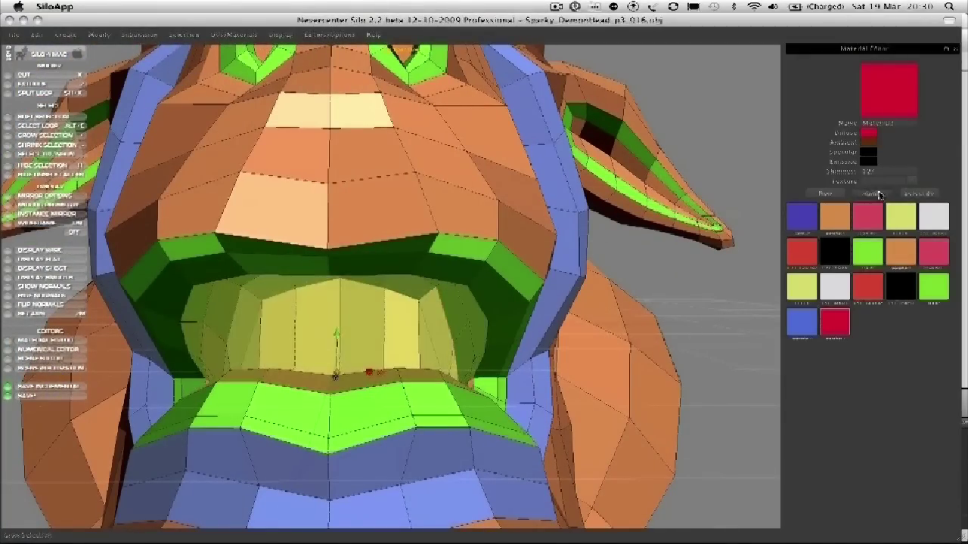
pyautogui.click(879, 196)
pyautogui.click(671, 304)
pyautogui.scroll(-5, 345, 391)
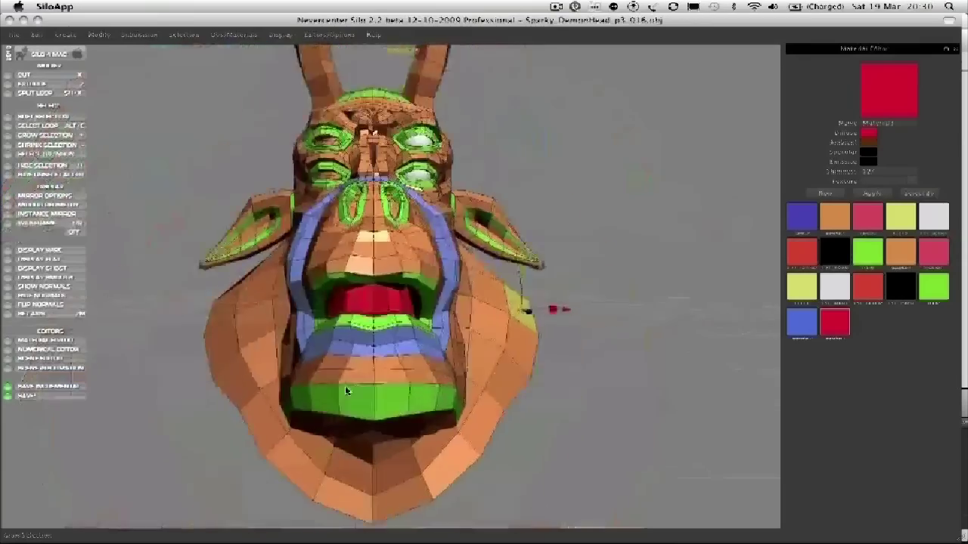
# Step: Inspect the crimson mouth interior from the front, checking the mouth corners and the lower lip up close
pyautogui.moveTo(346, 391); pyautogui.dragTo(371, 365, button='middle')
pyautogui.scroll(4, 392, 394)
pyautogui.scroll(5, 378, 374)
pyautogui.press('a')
pyautogui.moveTo(404, 293); pyautogui.dragTo(453, 361, button='right')
pyautogui.scroll(3, 378, 397)
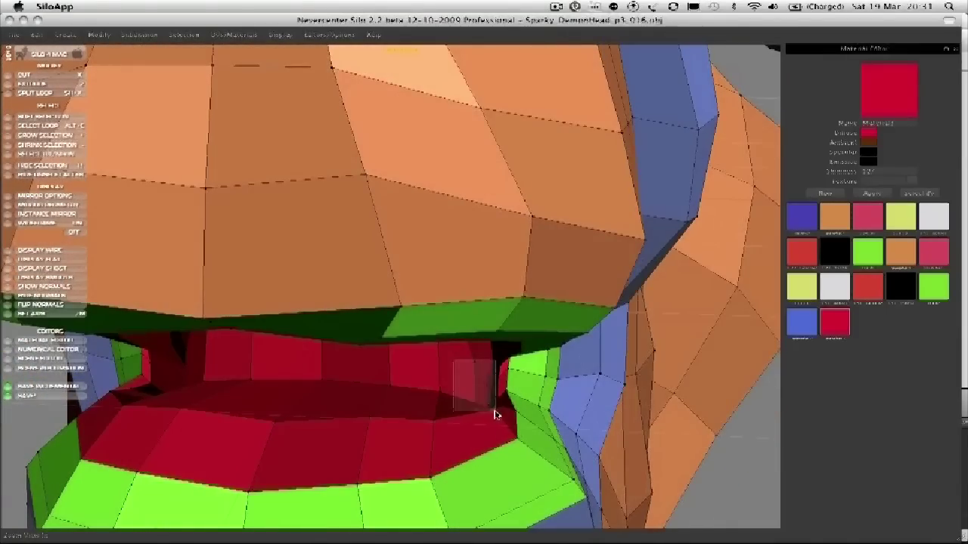
pyautogui.moveTo(490, 401); pyautogui.dragTo(413, 355, button='right')
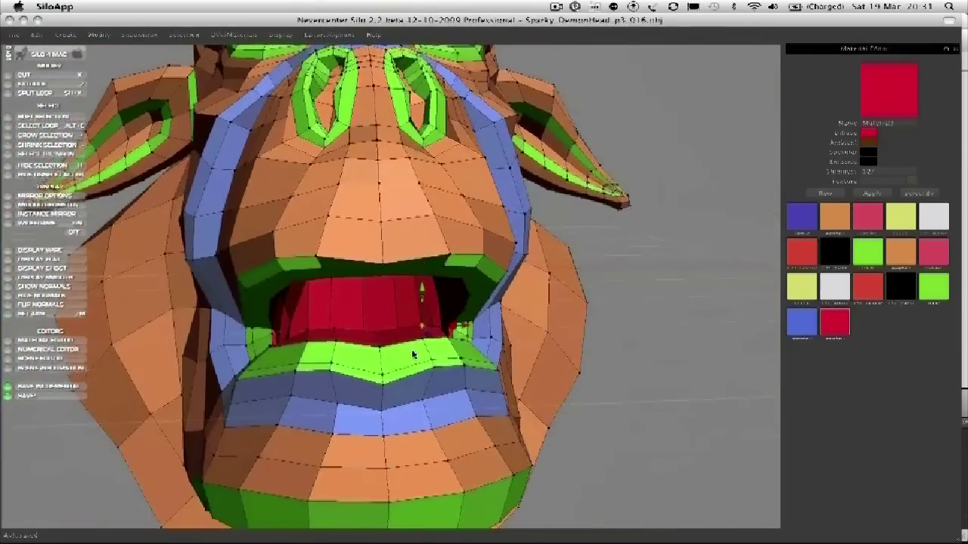
pyautogui.scroll(-2, 413, 355)
pyautogui.moveTo(323, 376); pyautogui.dragTo(335, 396, button='middle')
pyautogui.scroll(-3, 290, 401)
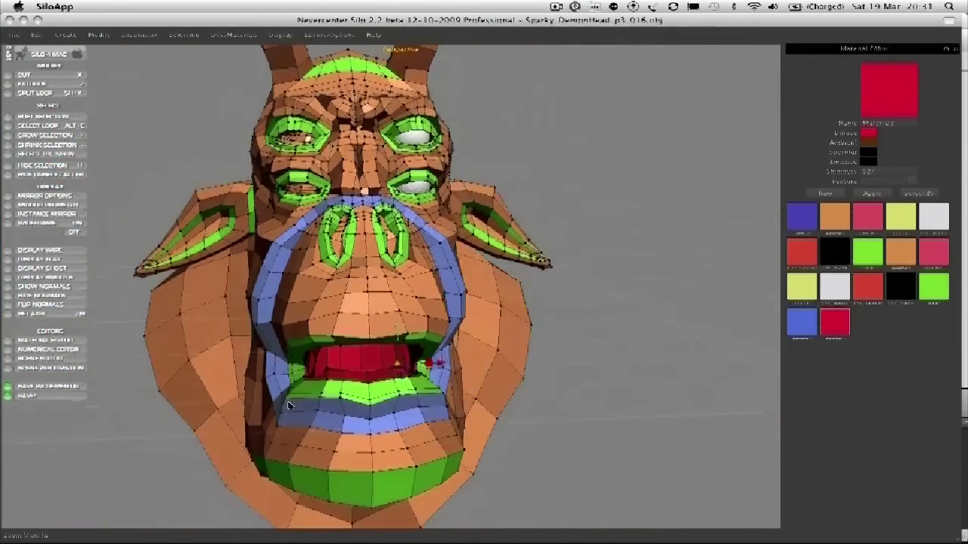
pyautogui.moveTo(288, 406); pyautogui.dragTo(328, 393, button='right')
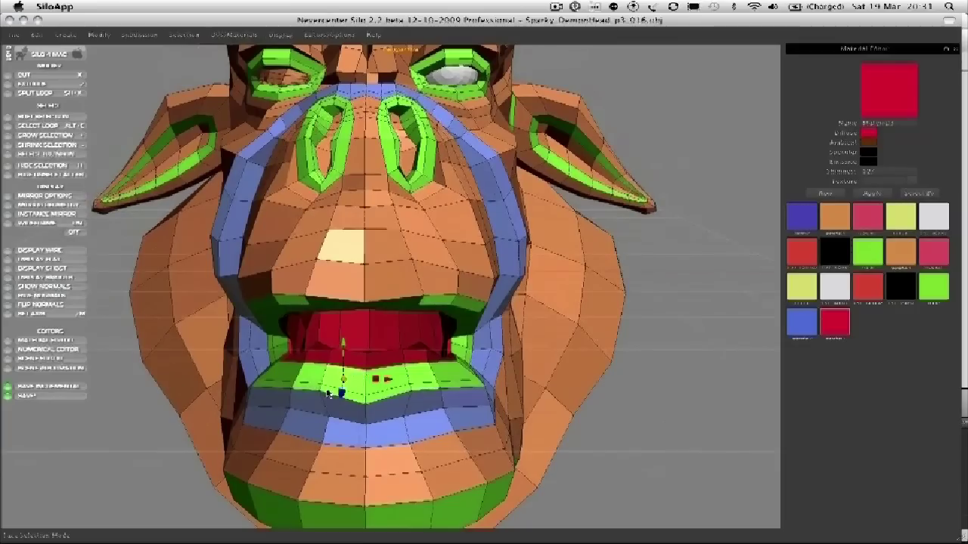
# Step: Select the loop of faces running beside the head's centre line, on the half without eyeballs, and delete it
pyautogui.click(160, 380)
pyautogui.click(348, 276)
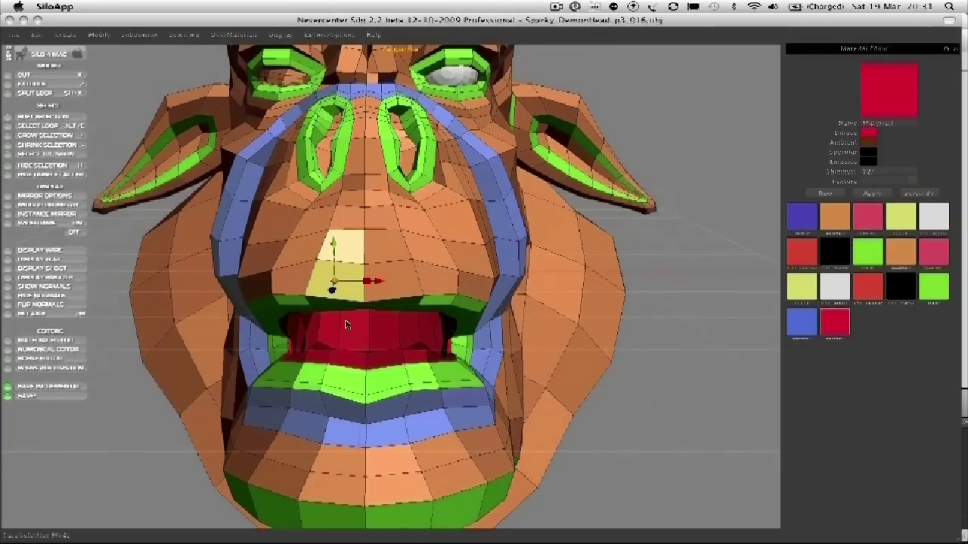
pyautogui.hotkey('alt', 'e')
pyautogui.scroll(-5, 374, 259)
pyautogui.moveTo(374, 260); pyautogui.dragTo(367, 289, button='right')
pyautogui.scroll(6, 378, 305)
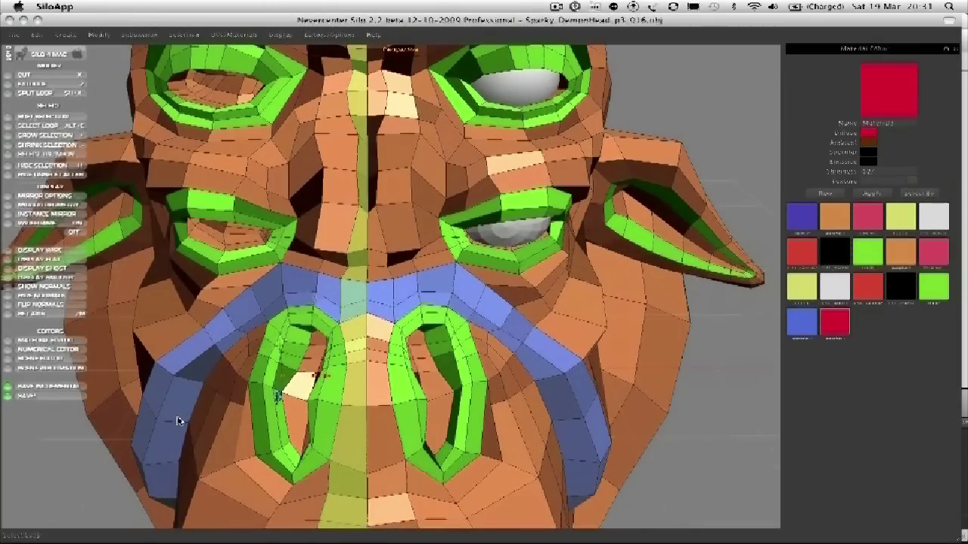
pyautogui.press('Delete')
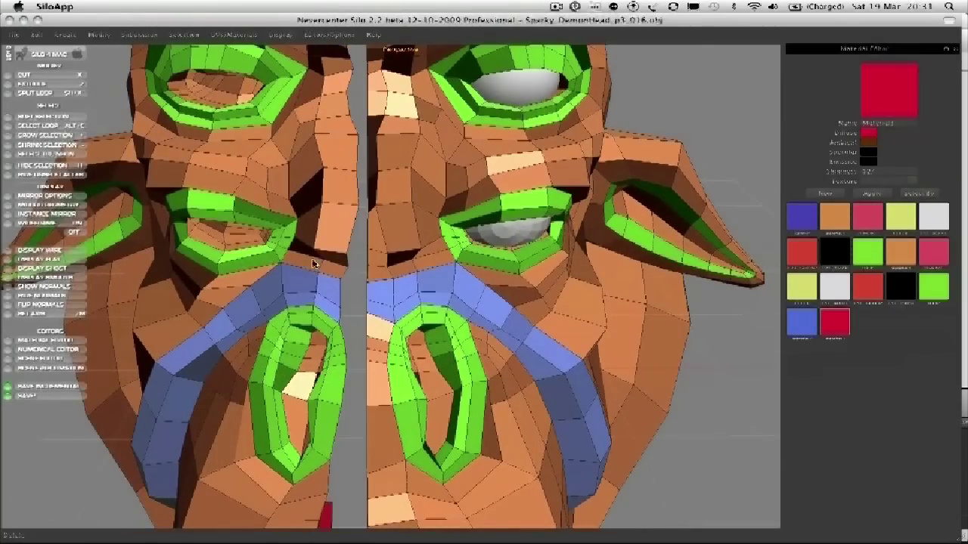
# Step: Select all remaining faces of the half without eyeballs and delete them, leaving only the other half of the head
pyautogui.scroll(-6, 313, 262)
pyautogui.moveTo(245, 170); pyautogui.dragTo(367, 473)
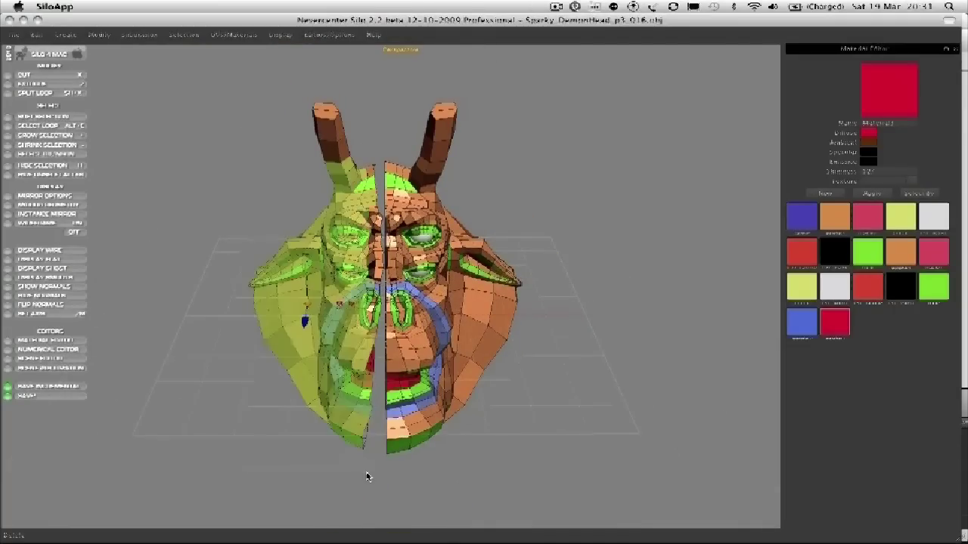
pyautogui.scroll(4, 355, 480)
pyautogui.press('.')
pyautogui.press('.')
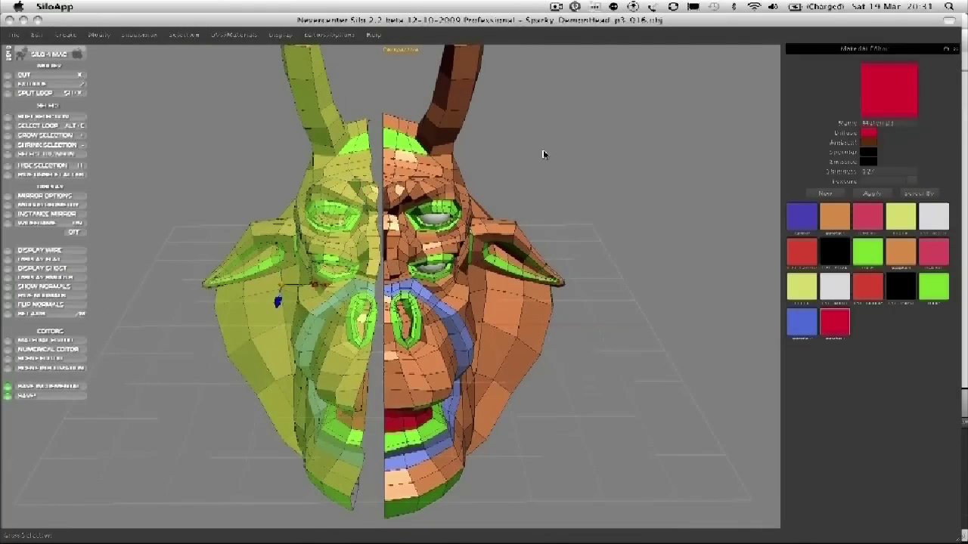
pyautogui.press('Delete')
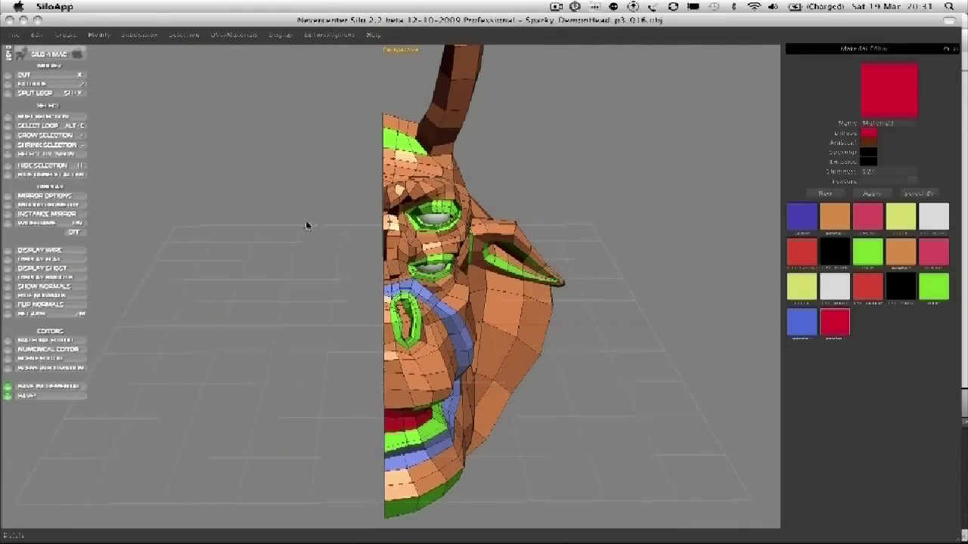
# Step: View the open side of the half head and turn off backface culling in the display settings
pyautogui.moveTo(294, 243); pyautogui.dragTo(479, 164, button='middle')
pyautogui.scroll(5, 333, 207)
pyautogui.moveTo(449, 223)
pyautogui.mouseDown(button='middle')
pyautogui.moveTo(447, 207)
pyautogui.moveTo(456, 235)
pyautogui.mouseUp(button='middle')
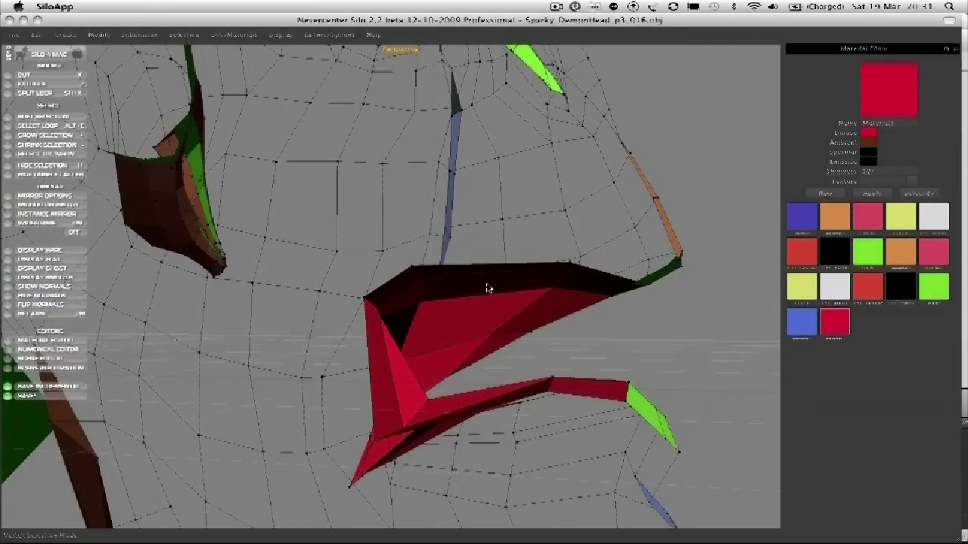
pyautogui.moveTo(487, 288); pyautogui.dragTo(511, 282, button='middle')
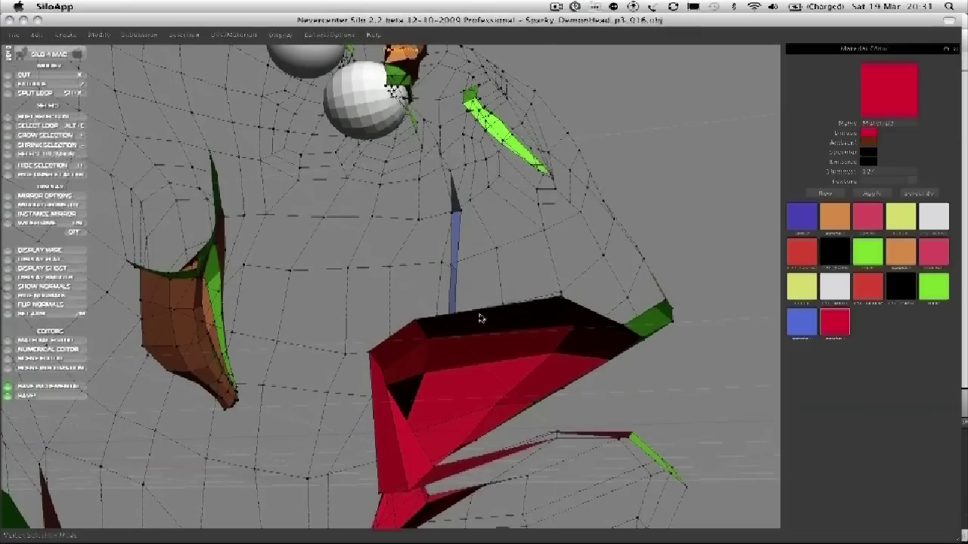
pyautogui.moveTo(419, 313); pyautogui.dragTo(549, 353, button='middle')
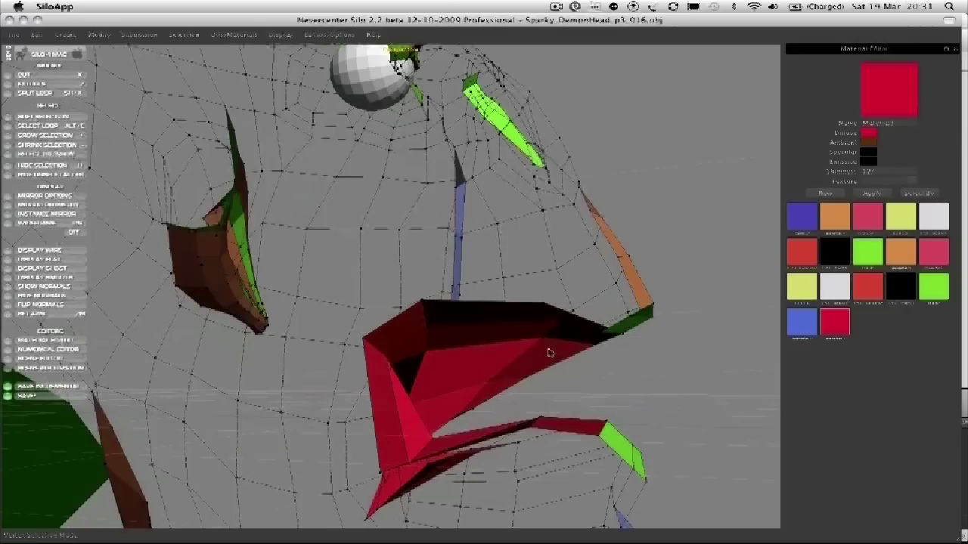
pyautogui.click(282, 35)
pyautogui.moveTo(330, 95)
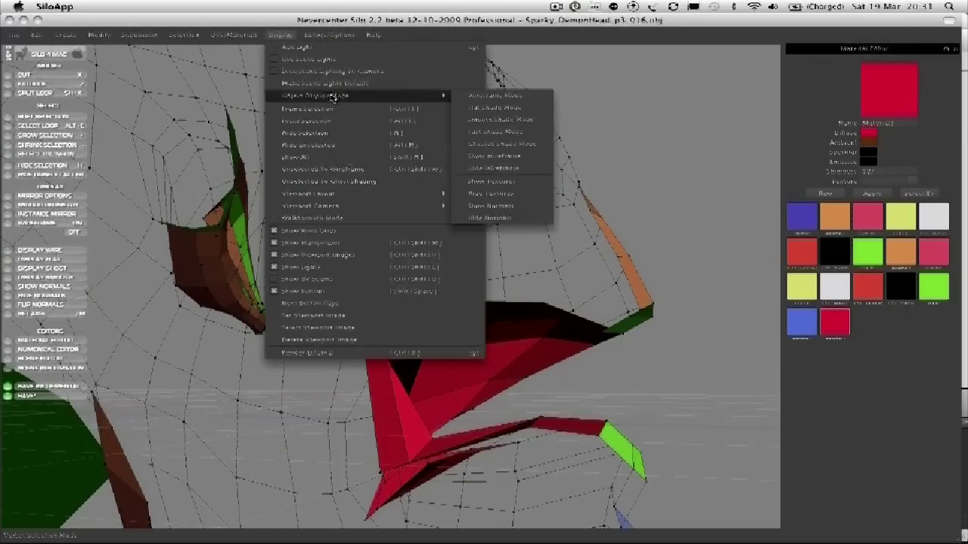
pyautogui.moveTo(319, 36)
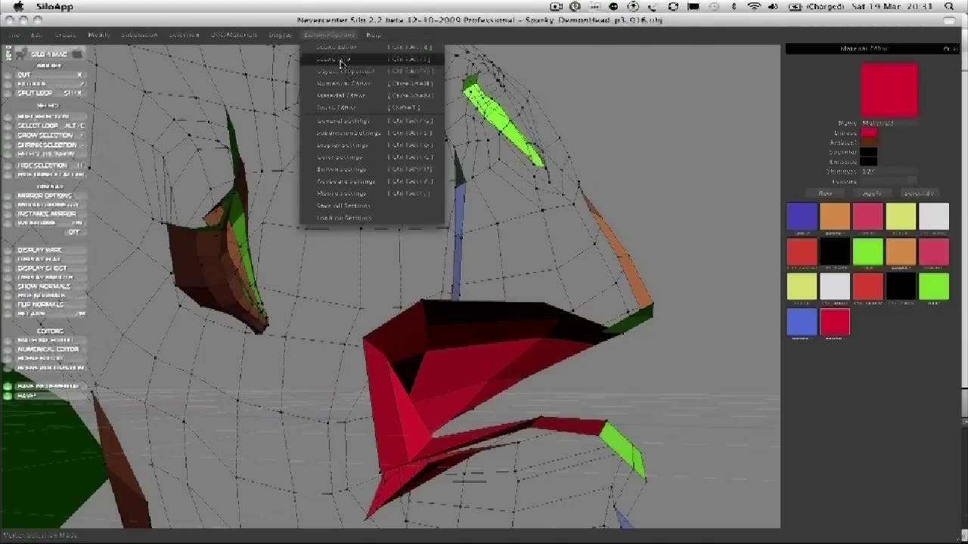
pyautogui.click(339, 145)
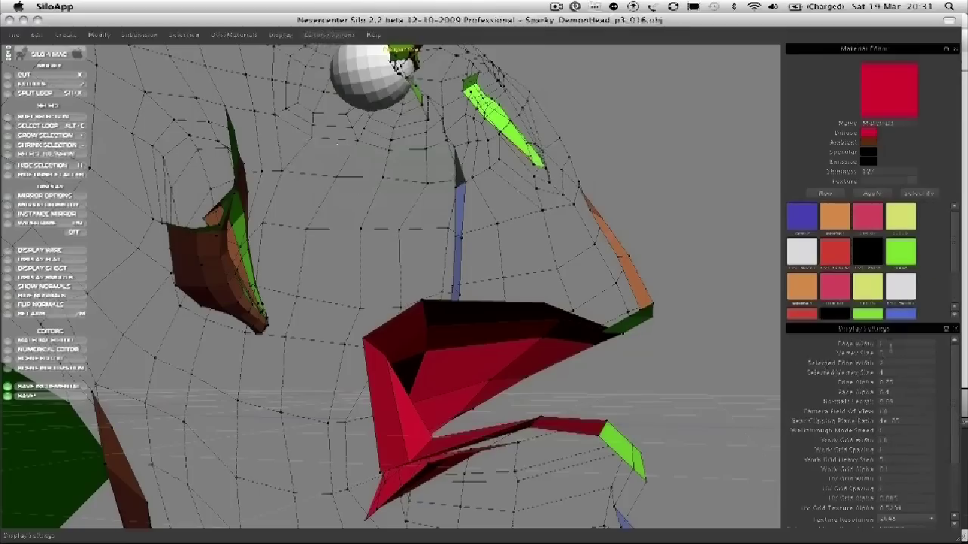
pyautogui.scroll(-3, 944, 460)
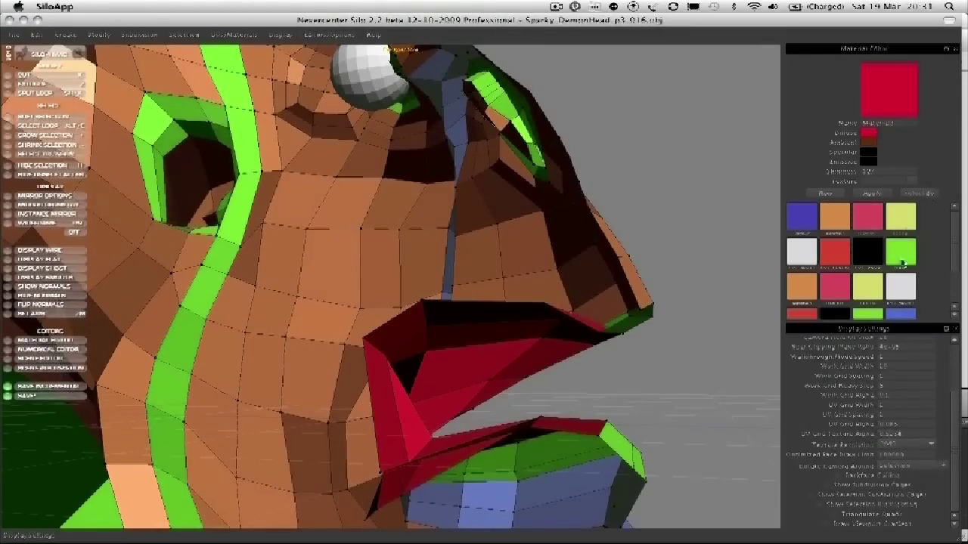
pyautogui.click(954, 330)
# Step: Switch on soft selection and smooth the crimson vertices behind the mouth corner to even out the inner cheek
pyautogui.moveTo(561, 234); pyautogui.dragTo(626, 123, button='middle')
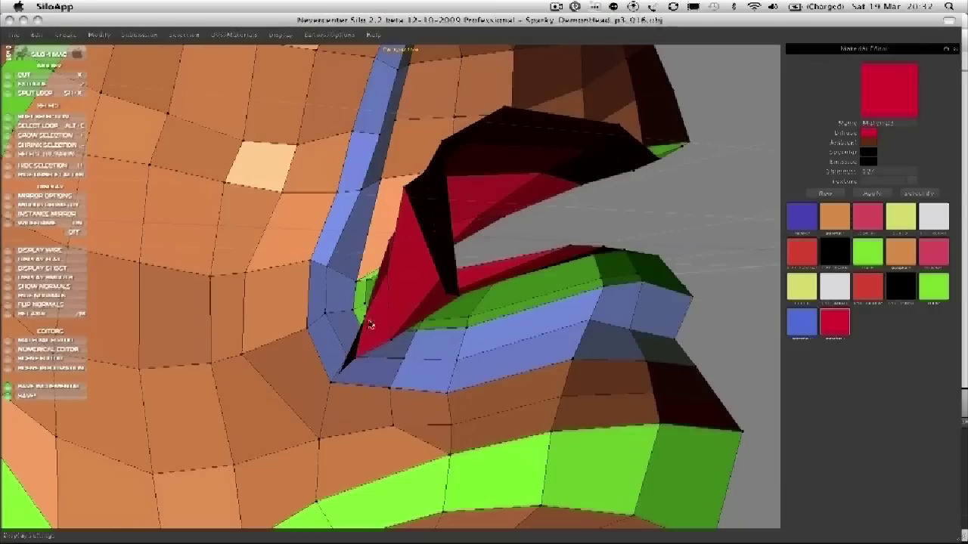
pyautogui.moveTo(370, 321); pyautogui.dragTo(346, 320, button='middle')
pyautogui.click(277, 378)
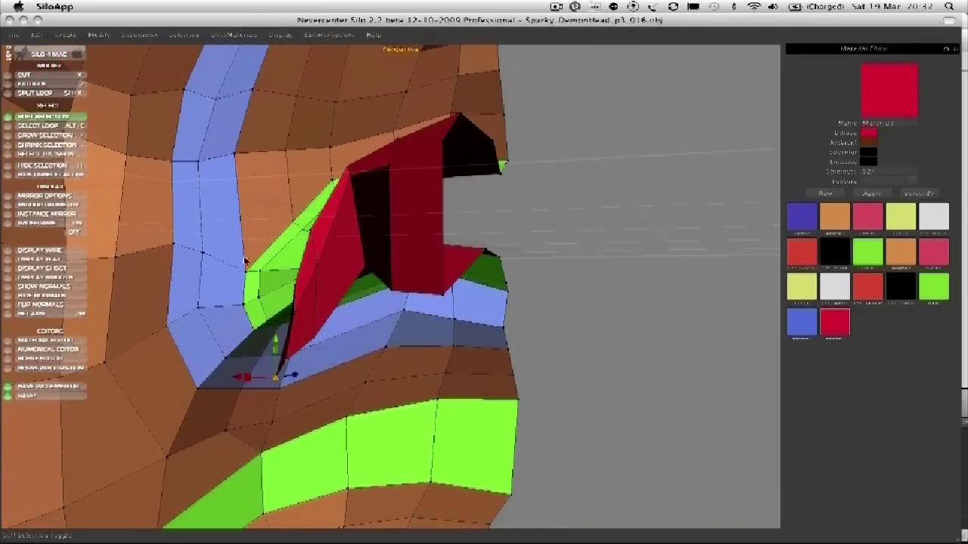
pyautogui.press('m')
pyautogui.press('m')
pyautogui.press('m')
pyautogui.click(302, 307)
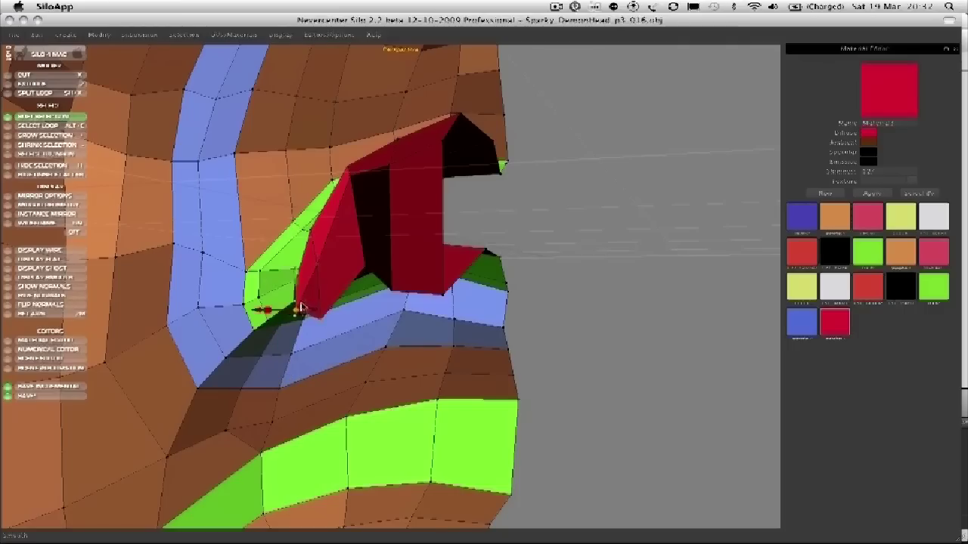
pyautogui.press('m')
pyautogui.click(328, 257)
pyautogui.press('m')
pyautogui.click(306, 287)
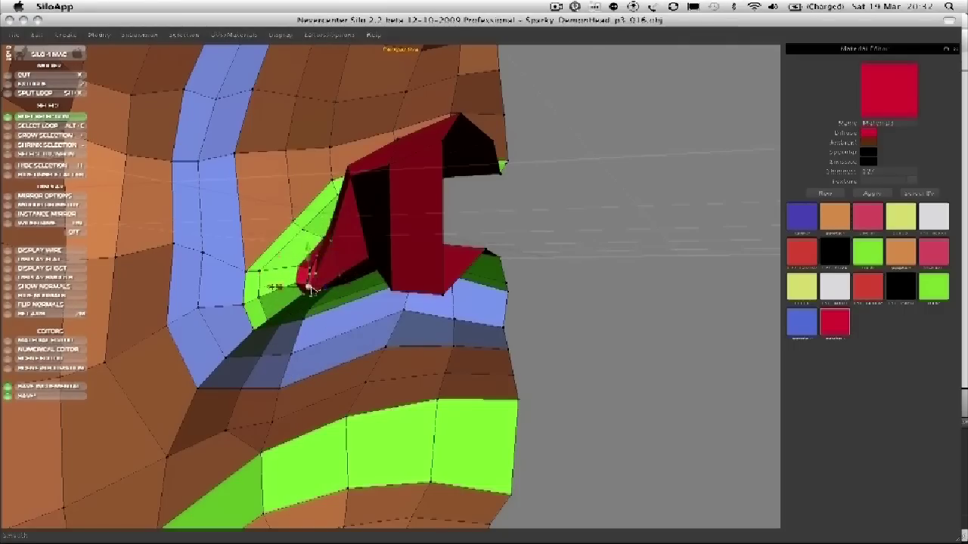
pyautogui.press('m')
# Step: Pull the upper and lower rear vertices of the mouth cavity back towards the throat to deepen it
pyautogui.moveTo(380, 267); pyautogui.dragTo(361, 346, button='middle')
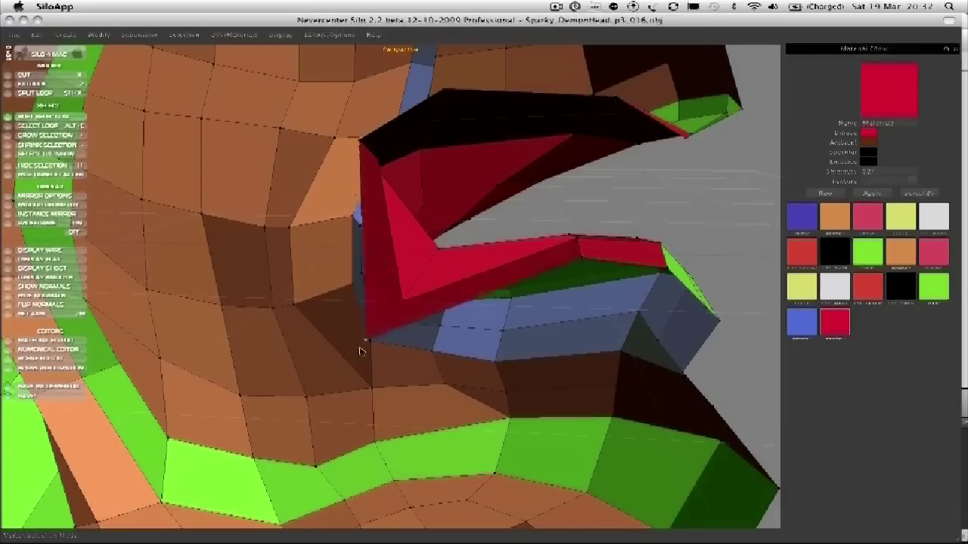
pyautogui.moveTo(364, 151); pyautogui.dragTo(327, 168)
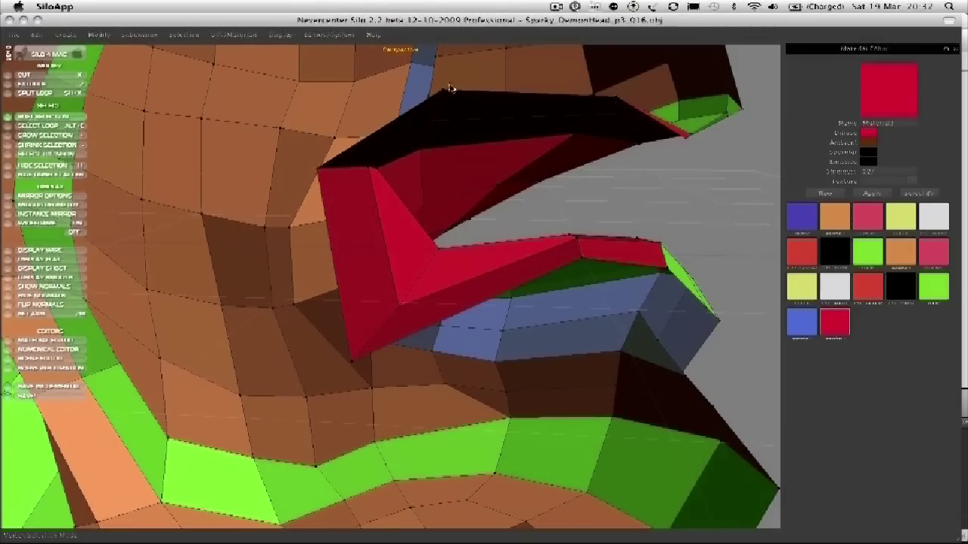
pyautogui.moveTo(449, 87); pyautogui.dragTo(396, 80)
pyautogui.moveTo(323, 168); pyautogui.dragTo(282, 181)
pyautogui.moveTo(368, 181); pyautogui.dragTo(335, 187)
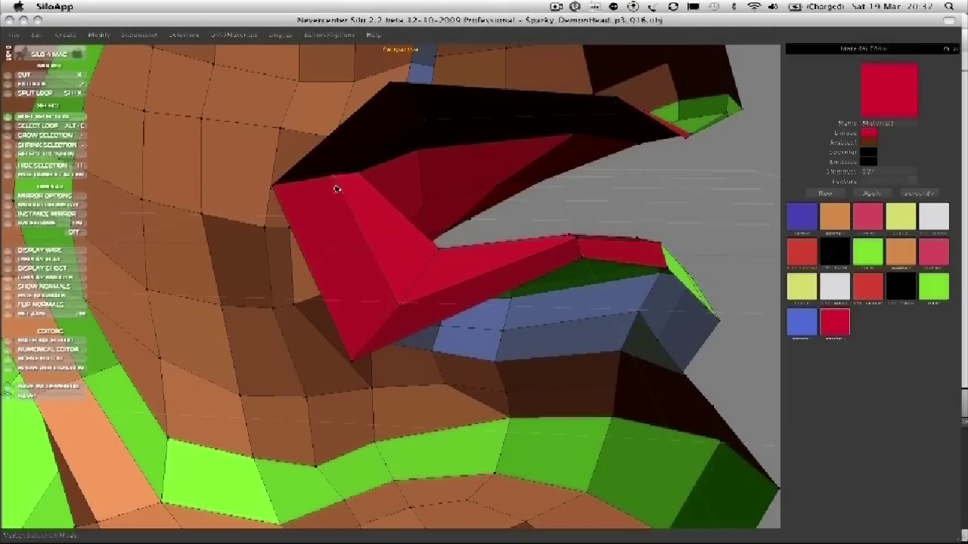
pyautogui.moveTo(540, 182); pyautogui.dragTo(512, 200)
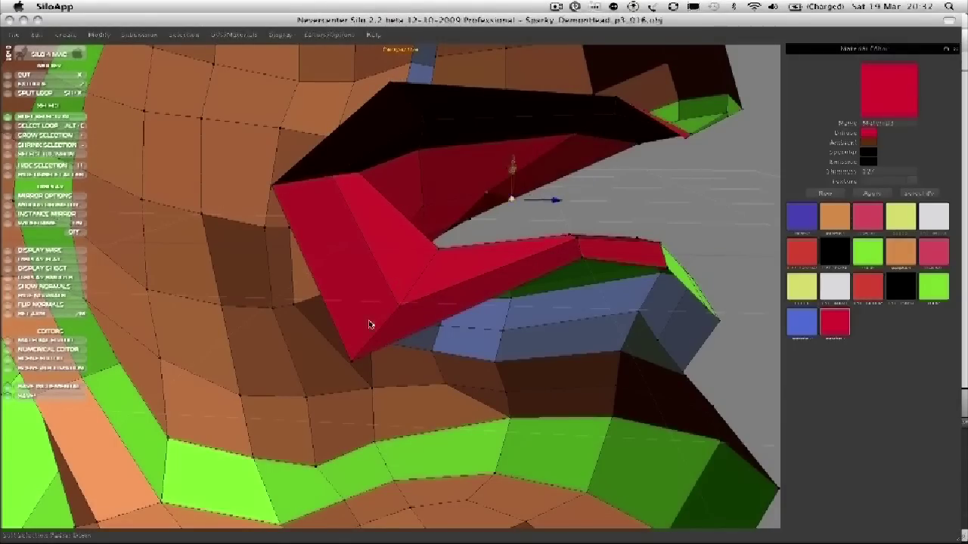
pyautogui.click(587, 202)
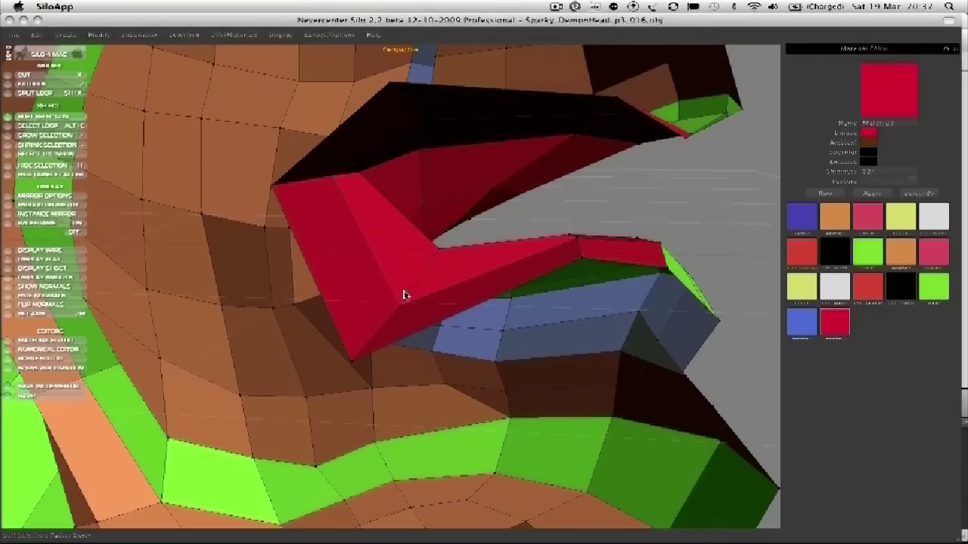
pyautogui.moveTo(401, 301); pyautogui.dragTo(358, 328)
pyautogui.moveTo(339, 178); pyautogui.dragTo(335, 195)
# Step: Select the strip of faces around the mouth cavity and split it with a new edge loop
pyautogui.keyDown('alt'); pyautogui.moveTo(405, 215); pyautogui.dragTo(355, 261); pyautogui.keyUp('alt')
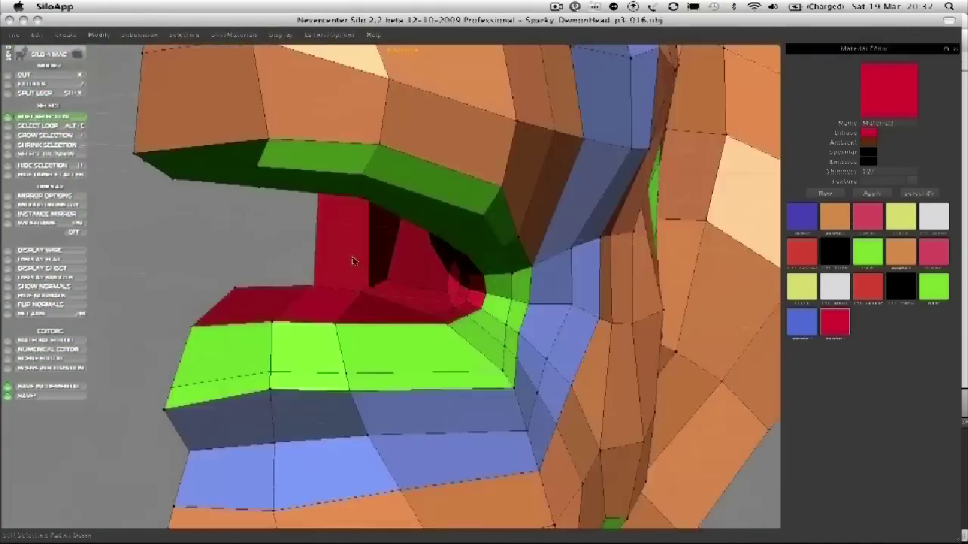
pyautogui.moveTo(353, 261); pyautogui.dragTo(462, 295, button='right')
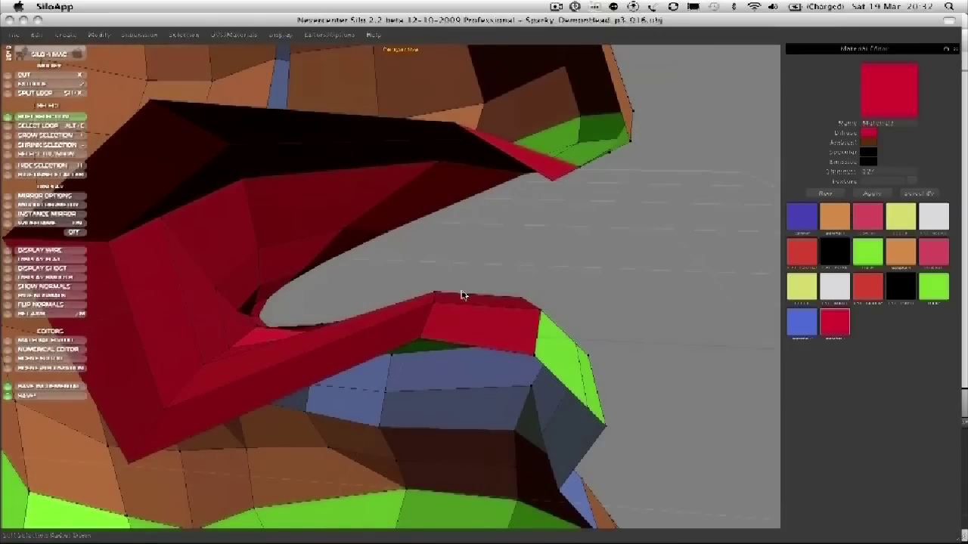
pyautogui.click(321, 368)
pyautogui.keyDown('shift'); pyautogui.doubleClick(322, 337); pyautogui.keyUp('shift')
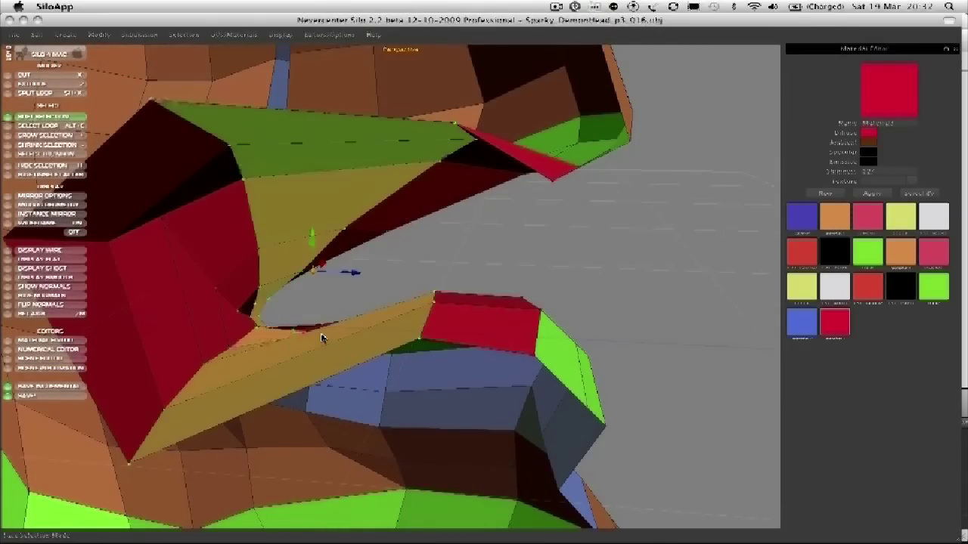
pyautogui.hotkey('shift', 'x')
pyautogui.click(359, 334)
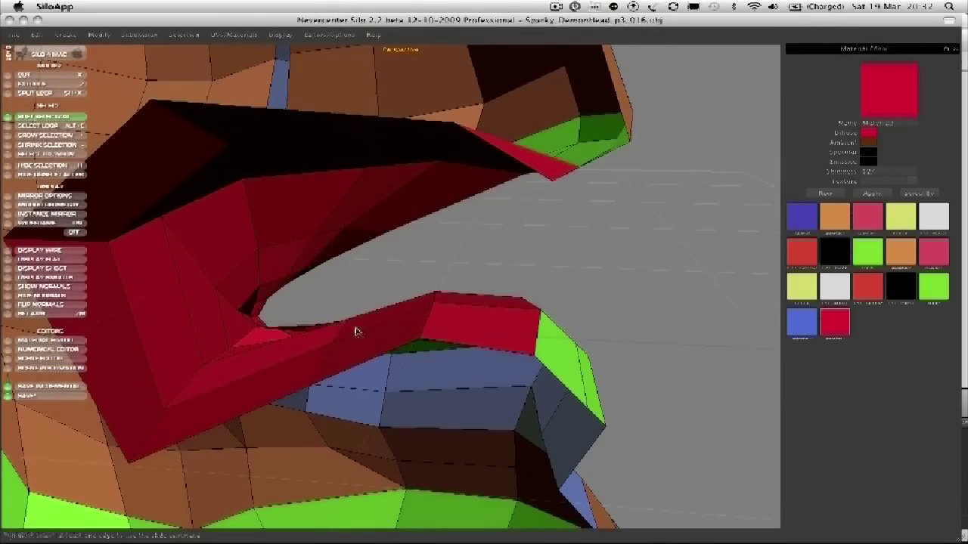
# Step: Pull the split loop's centre-line vertex down and adjust the neighbouring floor vertices to hollow the mouth behind the lower lip
pyautogui.press('a')
pyautogui.moveTo(319, 384); pyautogui.dragTo(354, 434)
pyautogui.press('b')
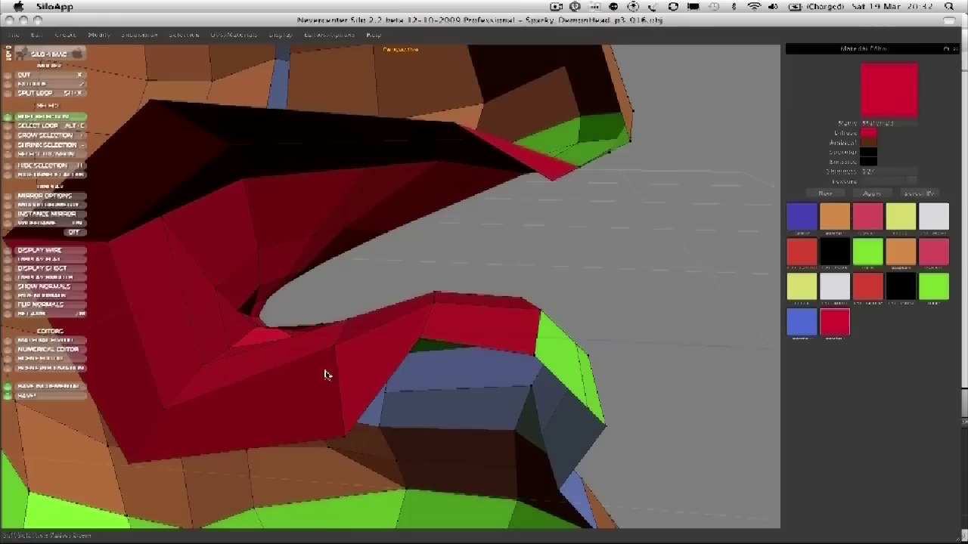
pyautogui.moveTo(340, 352); pyautogui.dragTo(362, 377)
pyautogui.moveTo(421, 344); pyautogui.dragTo(443, 348)
pyautogui.moveTo(438, 308)
pyautogui.mouseDown()
pyautogui.moveTo(459, 313)
pyautogui.moveTo(440, 296)
pyautogui.mouseUp()
# Step: Lower more mouth floor vertices beside the centre line to give the hollow behind the lower lip more depth
pyautogui.moveTo(351, 346); pyautogui.dragTo(371, 345, button='middle')
pyautogui.moveTo(384, 360); pyautogui.dragTo(427, 453)
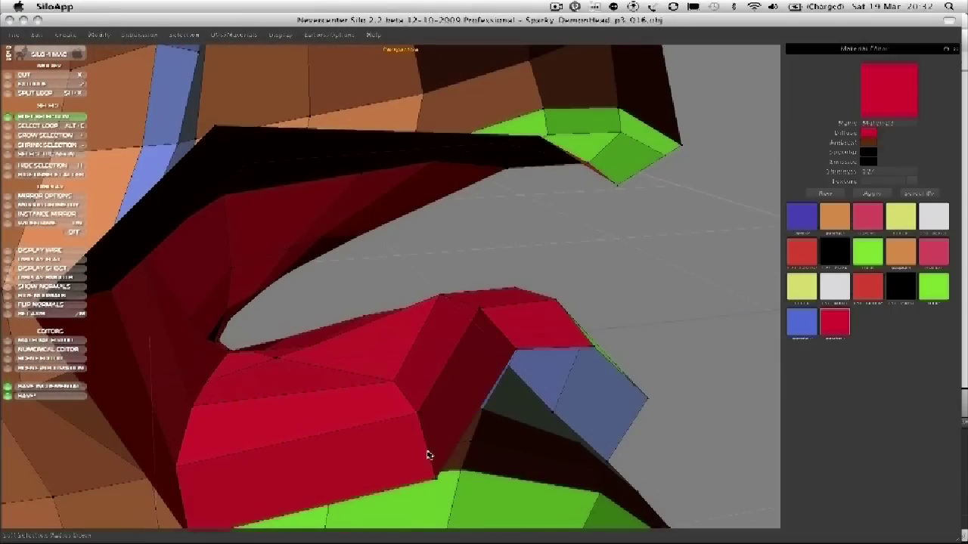
pyautogui.moveTo(417, 420); pyautogui.dragTo(415, 444)
pyautogui.moveTo(381, 384); pyautogui.dragTo(388, 397)
# Step: Reposition the mouth floor vertex between the hollow and the inner mouth corner
pyautogui.moveTo(264, 365); pyautogui.dragTo(312, 385, button='middle')
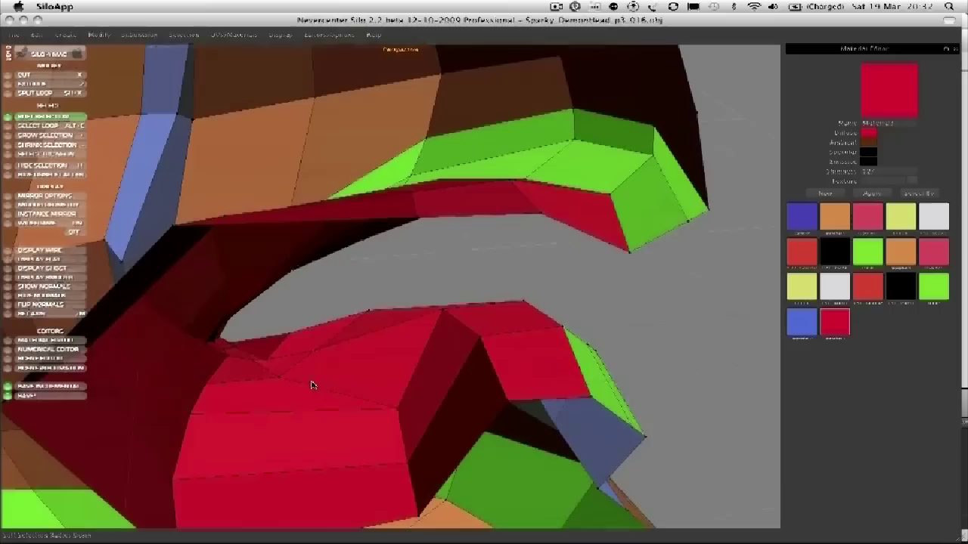
pyautogui.moveTo(439, 327); pyautogui.dragTo(363, 309, button='middle')
pyautogui.click(561, 289)
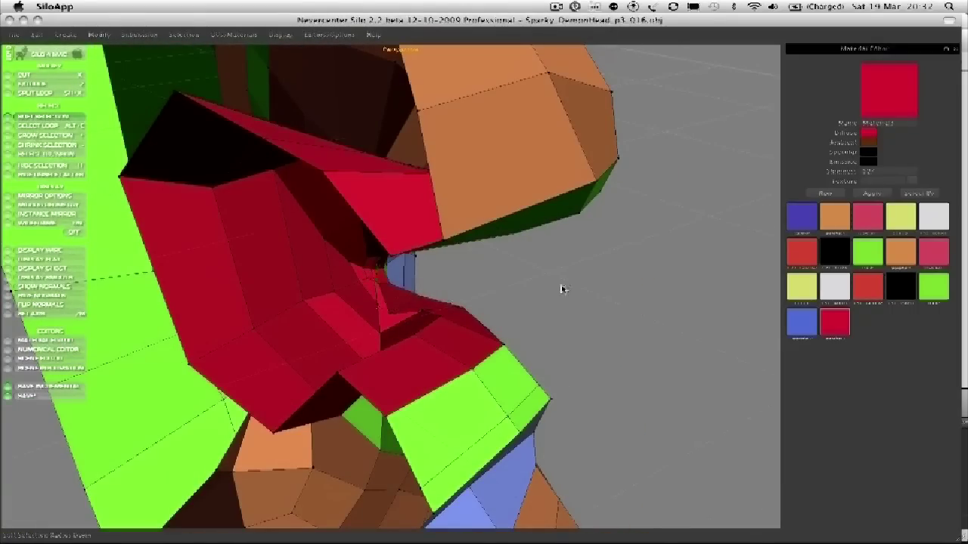
pyautogui.scroll(5, 558, 288)
pyautogui.moveTo(371, 357); pyautogui.dragTo(397, 316)
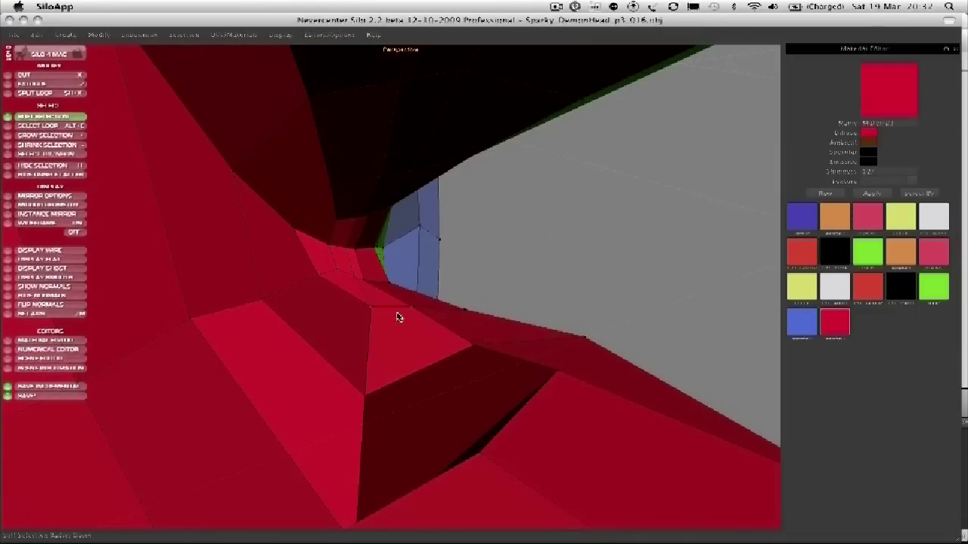
# Step: Reposition the vertices on the mouth cavity's floor and side wall to smooth the transition towards the inner mouth corner
pyautogui.moveTo(543, 263); pyautogui.dragTo(361, 313, button='middle')
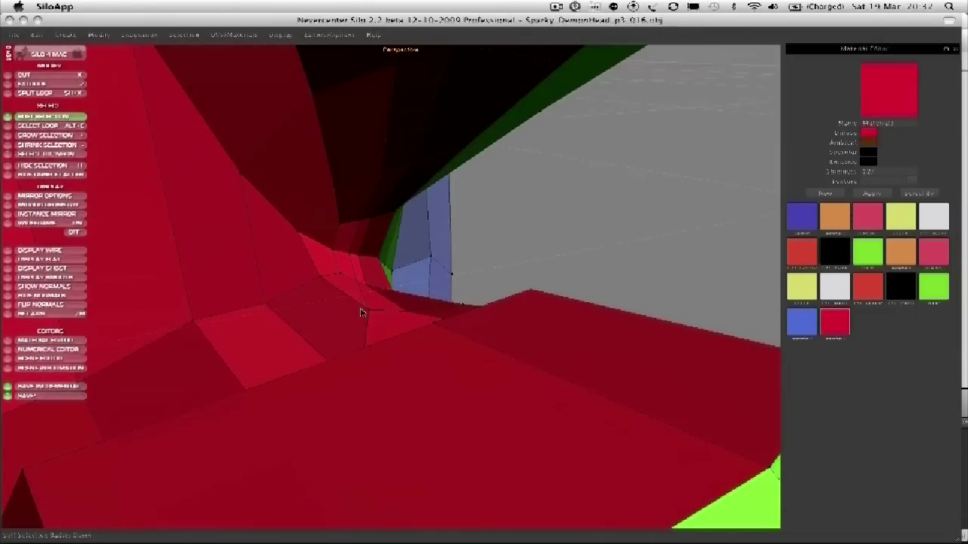
pyautogui.moveTo(249, 330); pyautogui.dragTo(207, 333, button='middle')
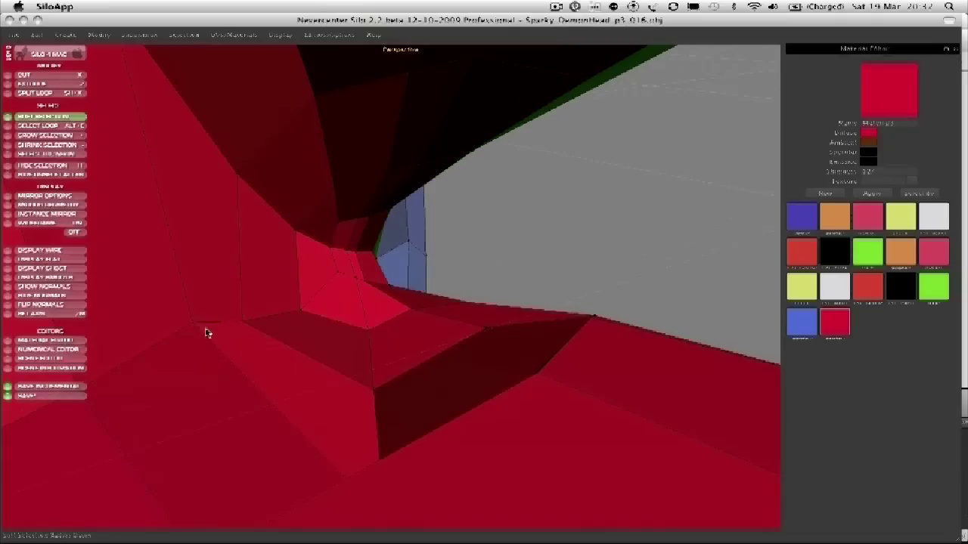
pyautogui.moveTo(274, 235); pyautogui.dragTo(320, 160, button='middle')
pyautogui.moveTo(302, 209); pyautogui.dragTo(335, 251, button='middle')
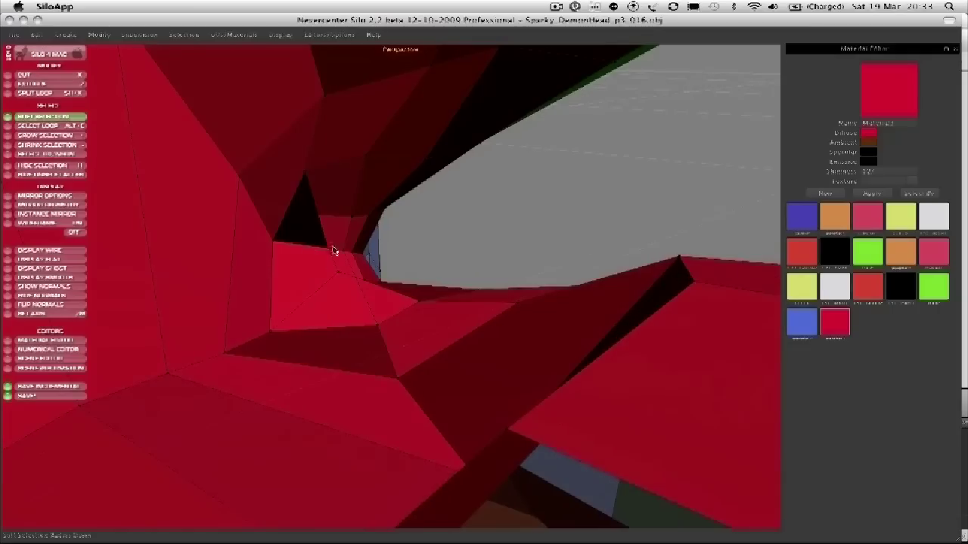
pyautogui.moveTo(367, 330); pyautogui.dragTo(376, 237, button='middle')
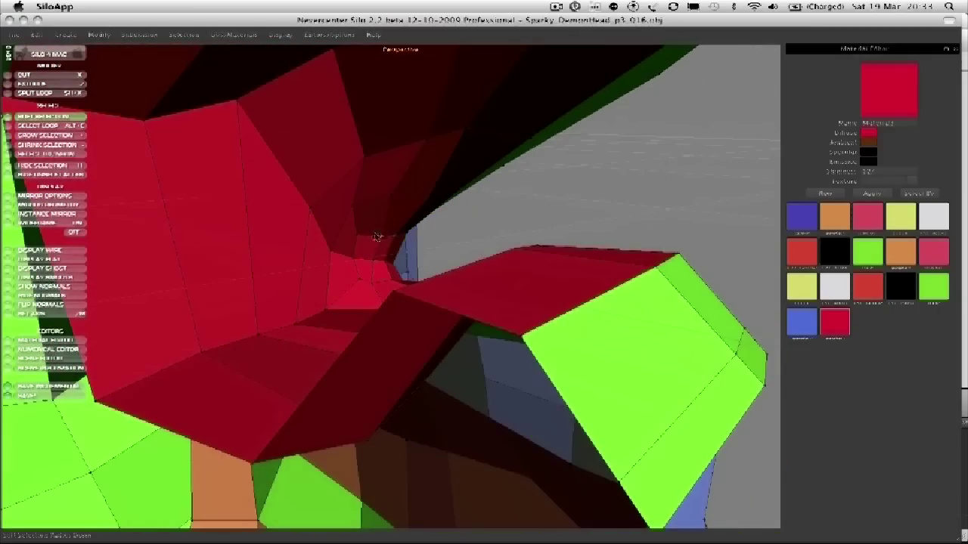
pyautogui.moveTo(379, 202); pyautogui.dragTo(376, 108, button='middle')
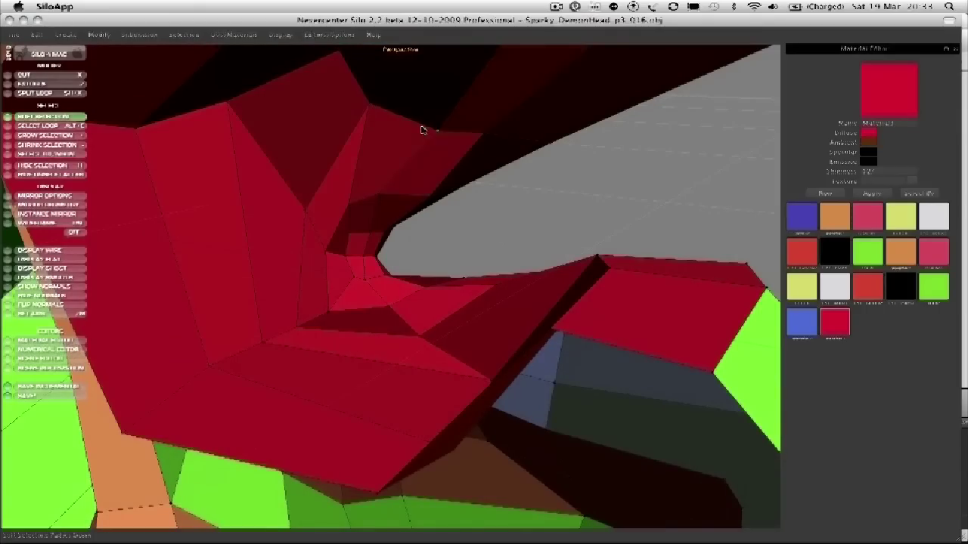
pyautogui.moveTo(290, 172); pyautogui.dragTo(330, 290)
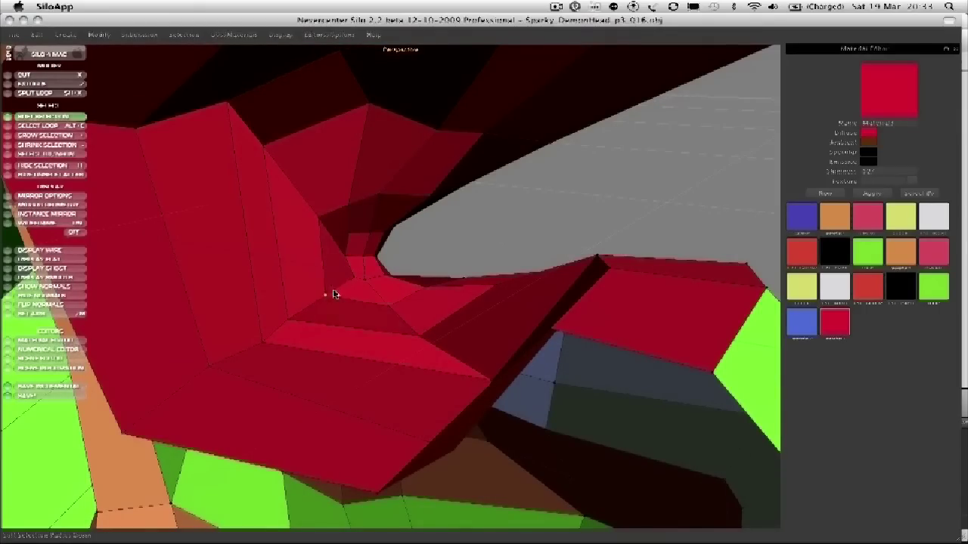
# Step: Select the strip of faces along the mouth cavity's side wall and split it with a new edge loop
pyautogui.moveTo(330, 290); pyautogui.dragTo(344, 307, button='middle')
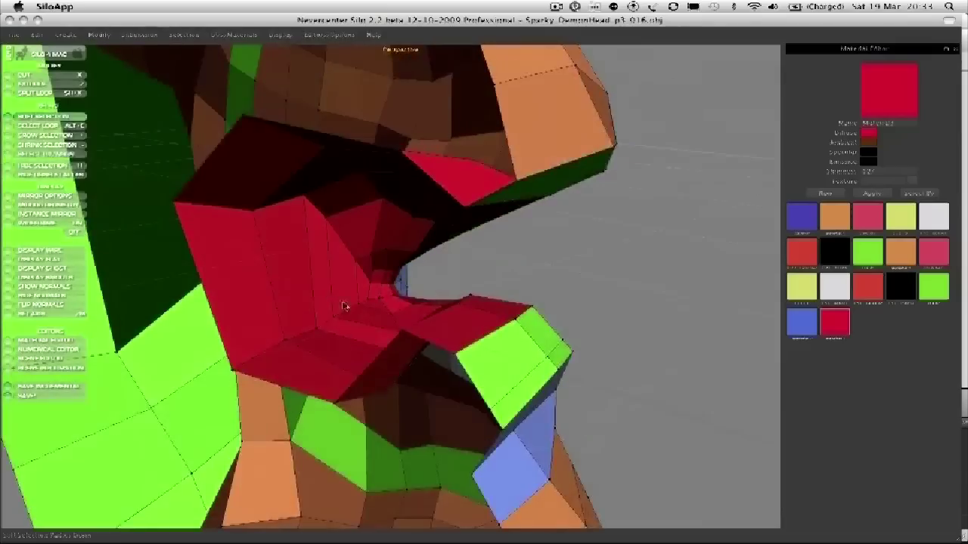
pyautogui.scroll(5, 352, 290)
pyautogui.press('d')
pyautogui.click(313, 274)
pyautogui.moveTo(241, 274); pyautogui.dragTo(162, 278)
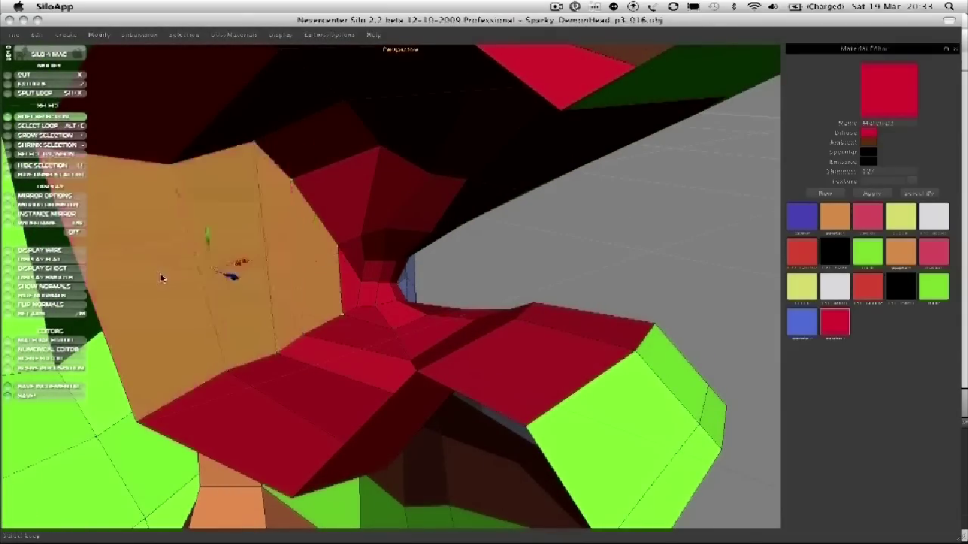
pyautogui.hotkey('shift', 'x')
pyautogui.press('a')
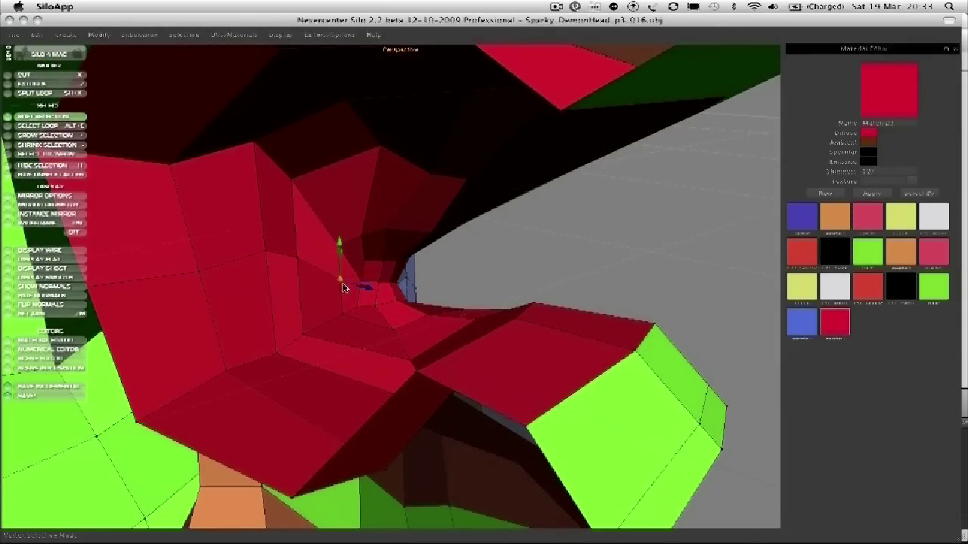
# Step: Turn off soft selection and split the lower strip of side wall faces in the mouth cavity with another loop
pyautogui.press('5')
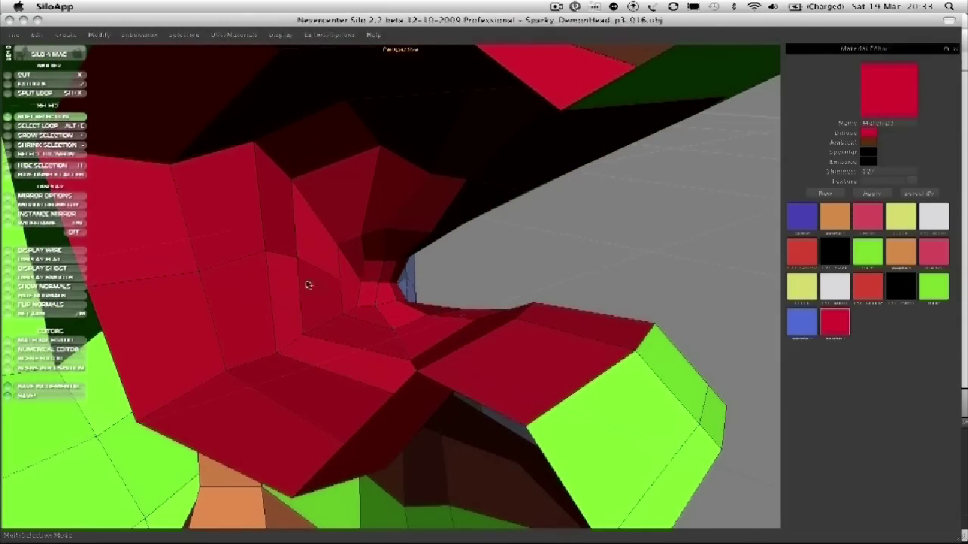
pyautogui.moveTo(308, 286); pyautogui.dragTo(323, 277, button='middle')
pyautogui.keyDown('shift'); pyautogui.click(349, 279); pyautogui.keyUp('shift')
pyautogui.keyDown('alt'); pyautogui.moveTo(345, 264); pyautogui.dragTo(412, 255, button='right'); pyautogui.keyUp('alt')
pyautogui.click(40, 118)
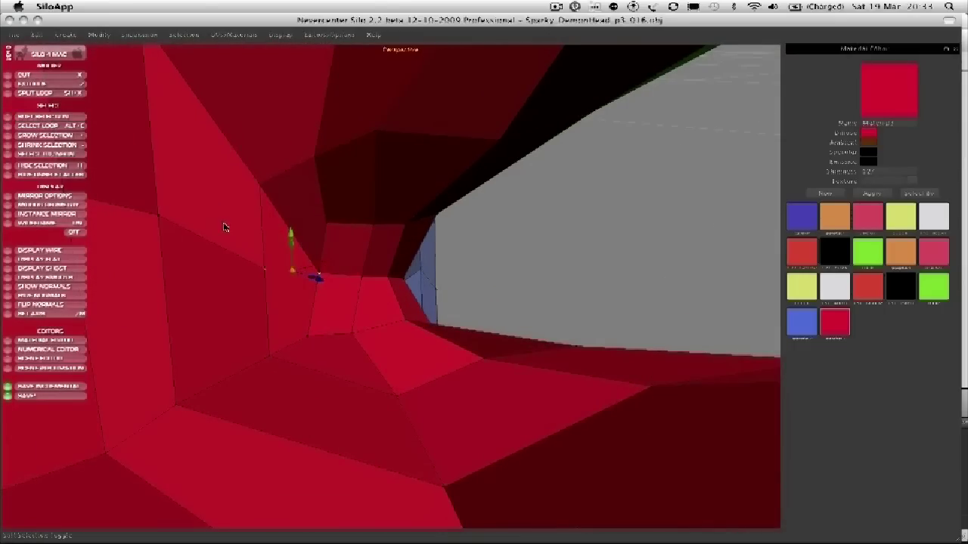
pyautogui.moveTo(288, 223); pyautogui.dragTo(340, 250, button='middle')
pyautogui.click(185, 305)
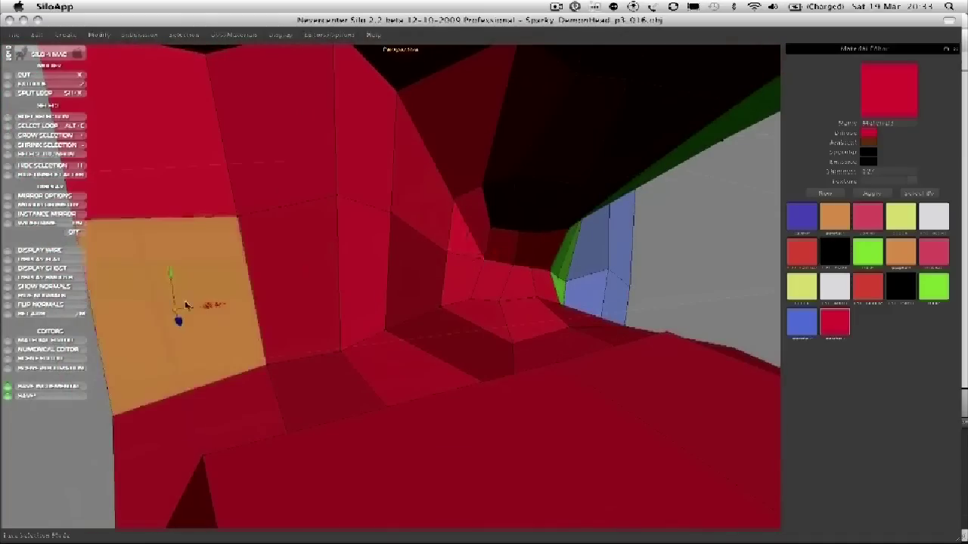
pyautogui.keyDown('shift'); pyautogui.click(419, 287); pyautogui.keyUp('shift')
pyautogui.hotkey('shift', 'x')
pyautogui.press('a')
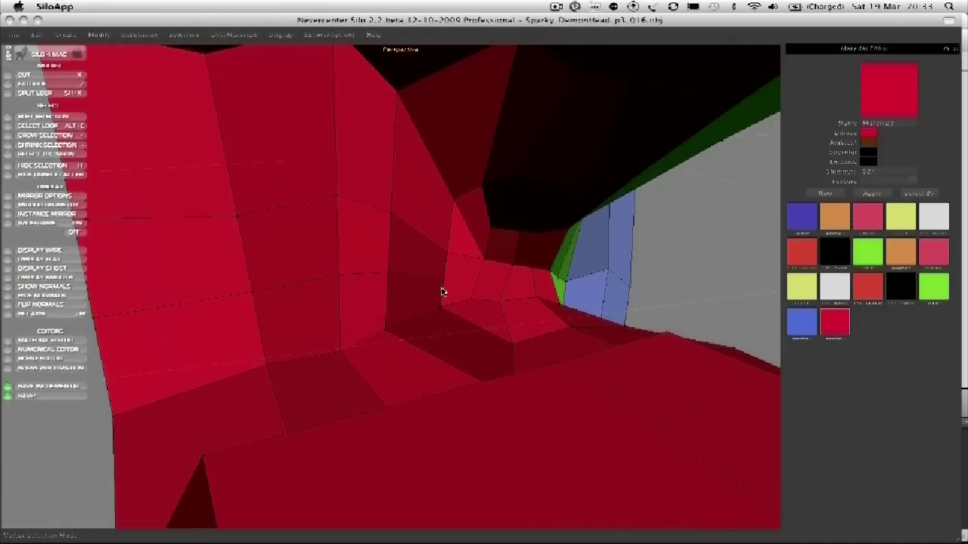
# Step: Connect the two vertices where the new loop ends near the inner mouth corner and delete the redundant edge
pyautogui.click(443, 281)
pyautogui.keyDown('shift'); pyautogui.click(482, 262); pyautogui.keyUp('shift')
pyautogui.press('2')
pyautogui.press('Delete')
# Step: Move the upper side wall vertices of the mouth cavity to round its rear outline and even out the faces
pyautogui.scroll(-5, 428, 235)
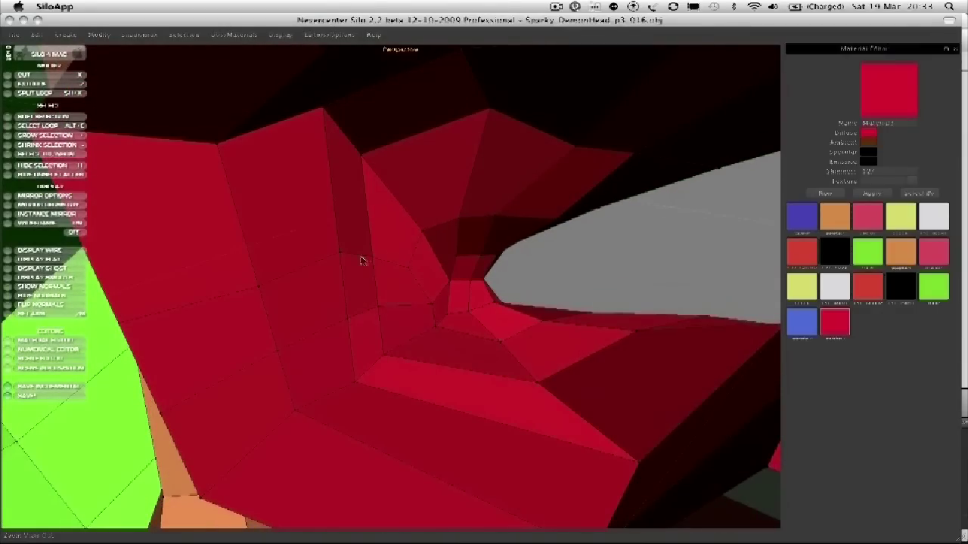
pyautogui.scroll(-4, 362, 261)
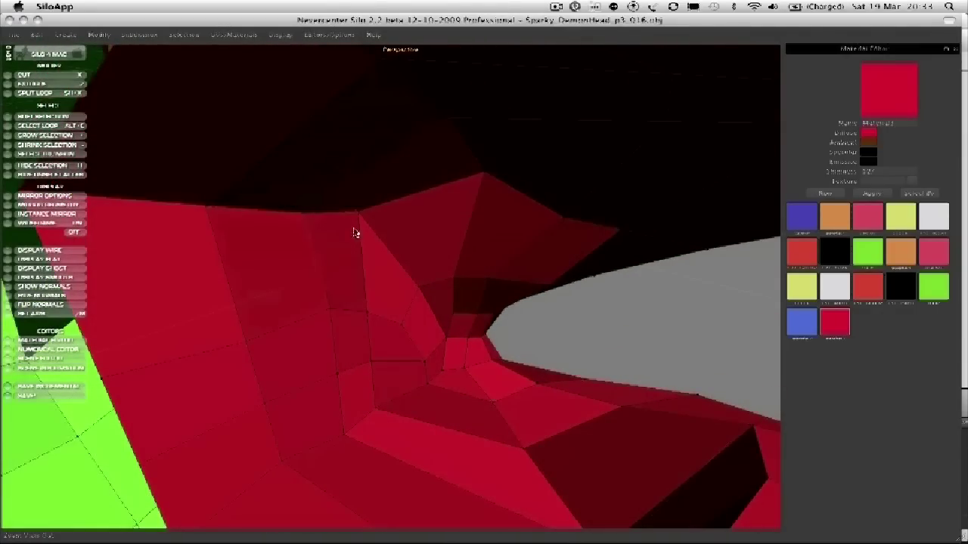
pyautogui.scroll(-4, 355, 232)
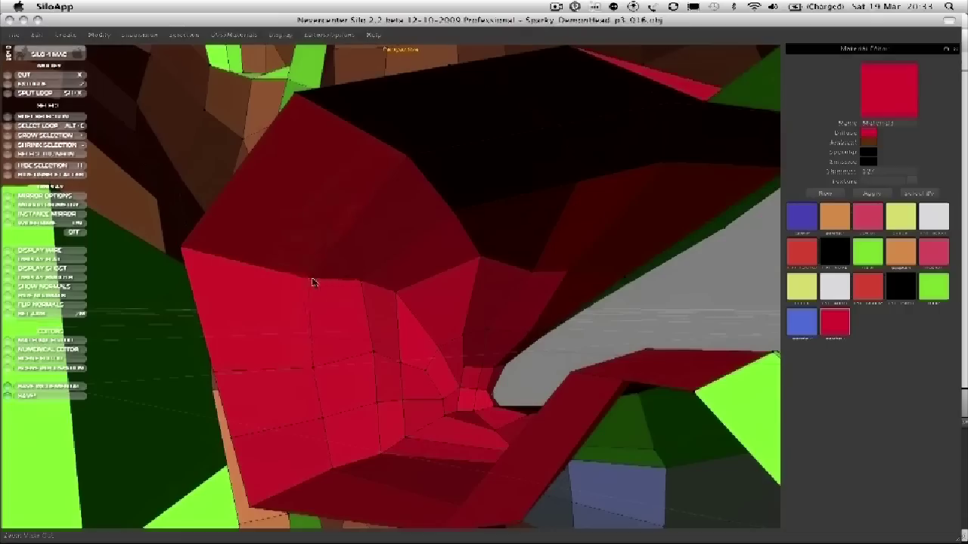
pyautogui.moveTo(185, 256); pyautogui.dragTo(253, 348)
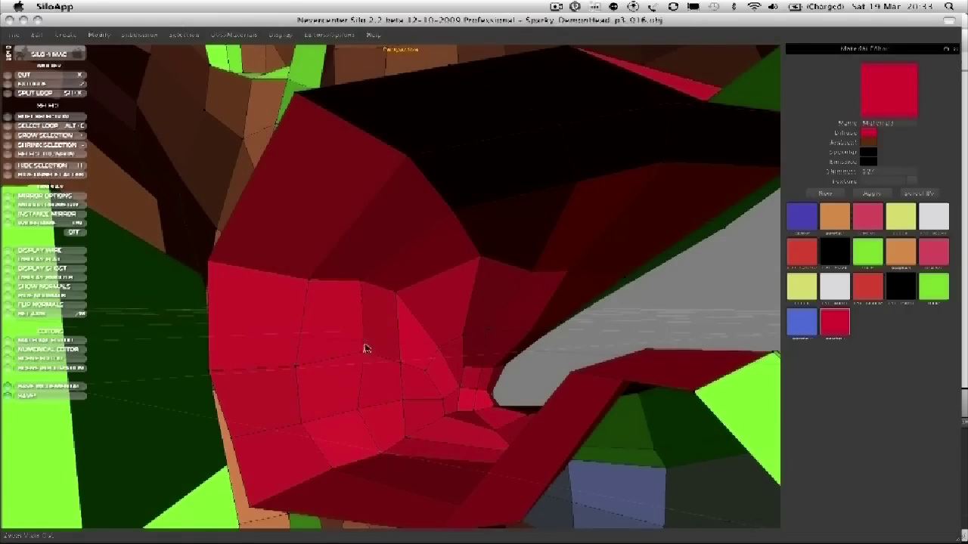
pyautogui.moveTo(365, 291); pyautogui.dragTo(416, 313)
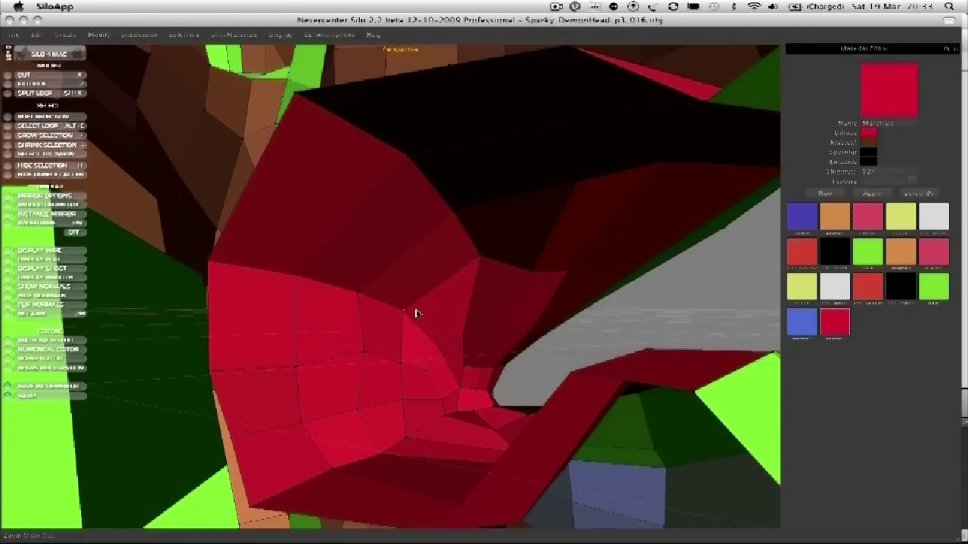
# Step: Select the strip of faces above the cavity's side wall and split it with a new edge loop
pyautogui.press('d')
pyautogui.click(339, 206)
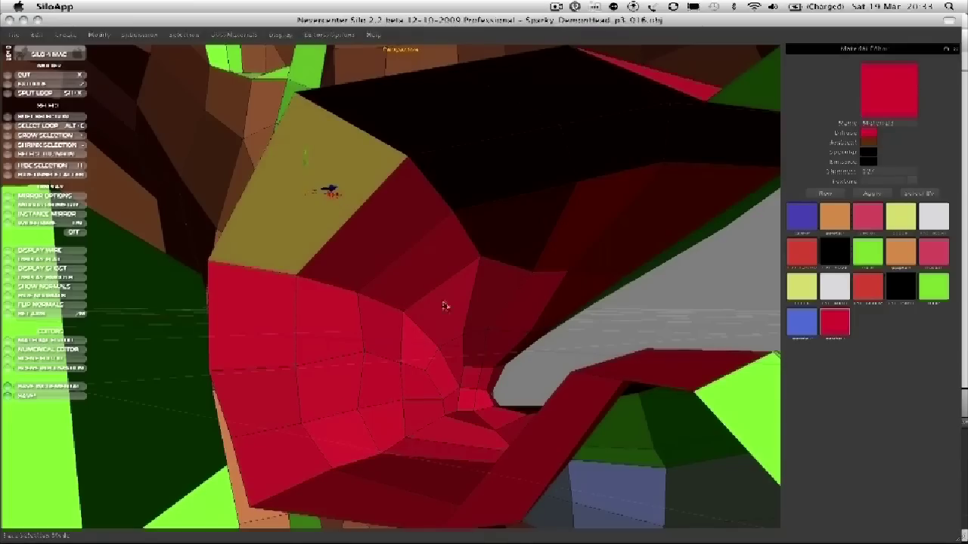
pyautogui.keyDown('shift'); pyautogui.moveTo(432, 279); pyautogui.dragTo(441, 305); pyautogui.keyUp('shift')
pyautogui.hotkey('shift', 'x')
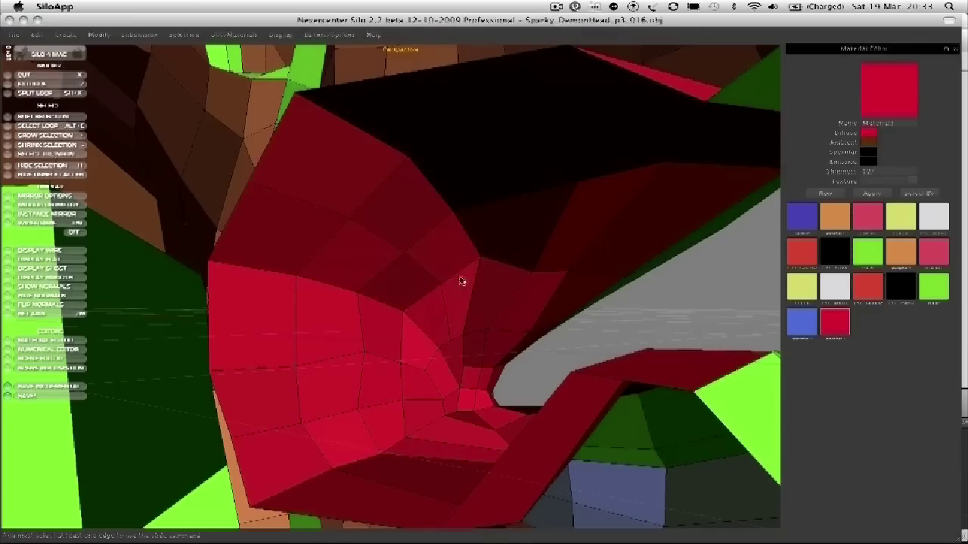
# Step: Select the next ring of faces around the upper mouth cavity and split it with an edge loop
pyautogui.moveTo(460, 280); pyautogui.dragTo(352, 382, button='middle')
pyautogui.press('d')
pyautogui.keyDown('shift'); pyautogui.click(351, 380); pyautogui.keyUp('shift')
pyautogui.hotkey('alt', 'e')
pyautogui.hotkey('shift', 'x')
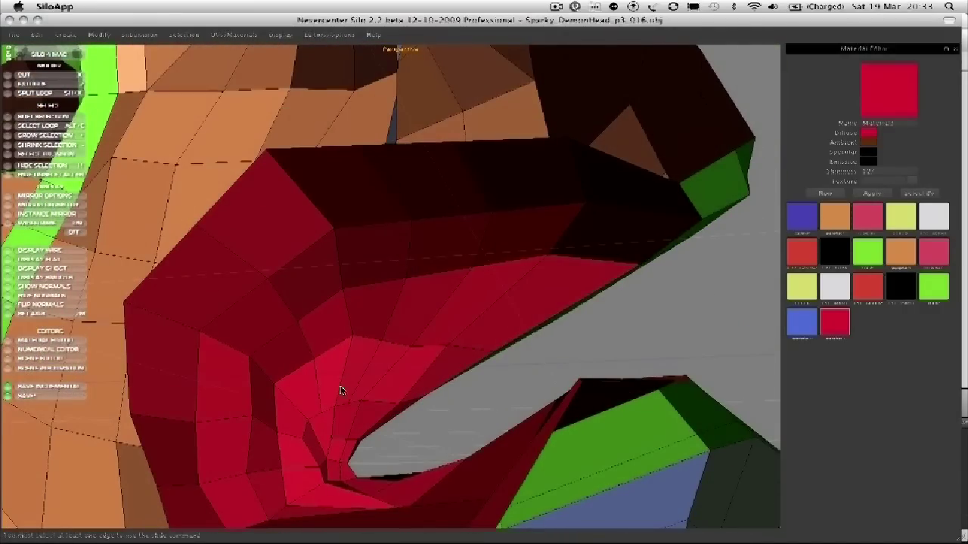
# Step: Cut a new edge between two vertices above the inner mouth corner
pyautogui.press('a')
pyautogui.moveTo(338, 310); pyautogui.dragTo(352, 350, button='middle')
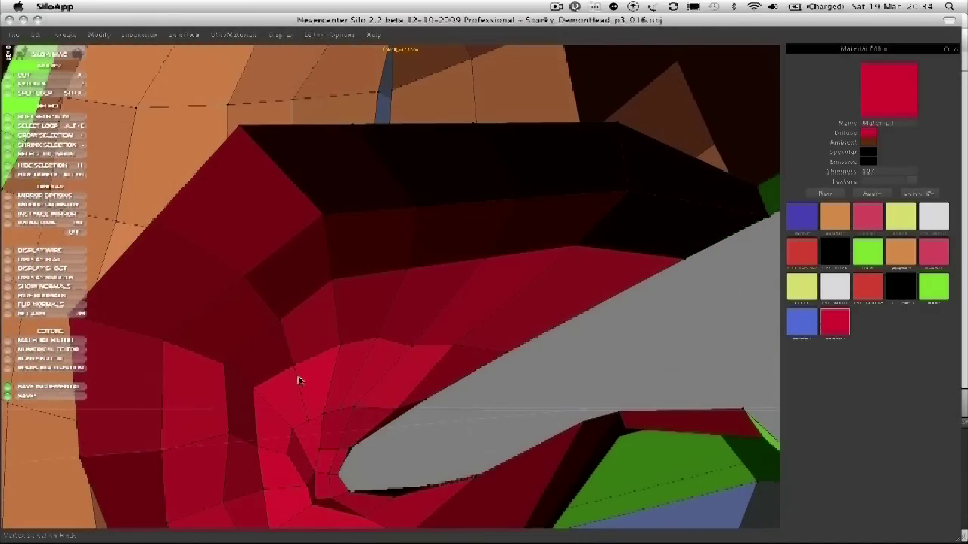
pyautogui.moveTo(298, 380); pyautogui.dragTo(381, 320, button='middle')
pyautogui.rightClick(378, 321)
pyautogui.click(371, 276)
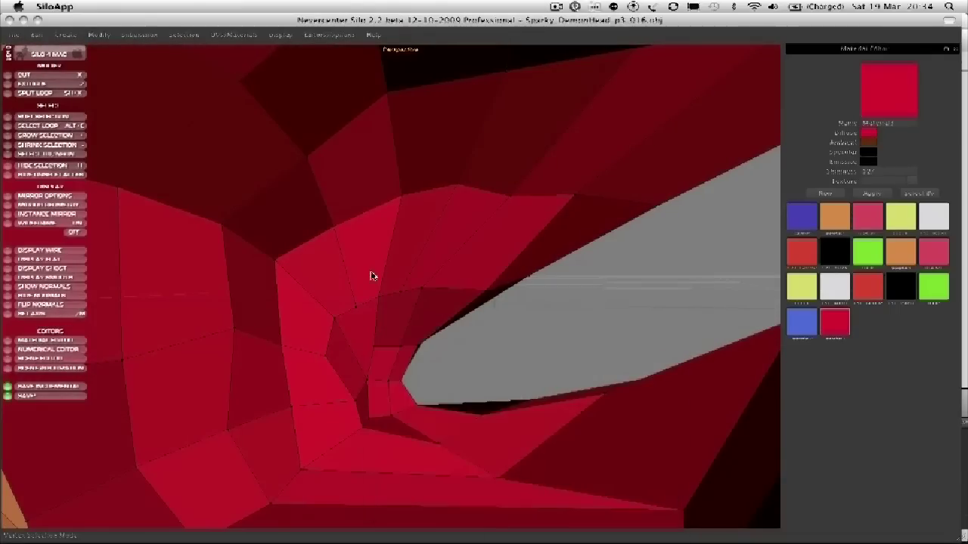
pyautogui.keyDown('alt'); pyautogui.moveTo(370, 274); pyautogui.dragTo(383, 277, button='right'); pyautogui.keyUp('alt')
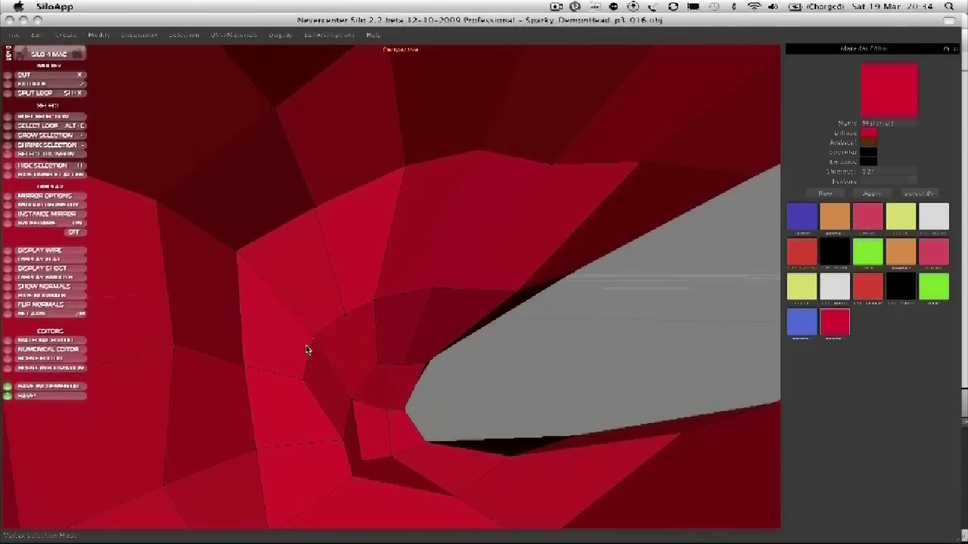
pyautogui.click(310, 297)
pyautogui.keyDown('shift'); pyautogui.click(378, 367); pyautogui.keyUp('shift')
pyautogui.press('x')
# Step: Cut a replacement edge above the inner mouth corner, delete the old edge beside it, and move the adjoining vertex outward
pyautogui.click(405, 295)
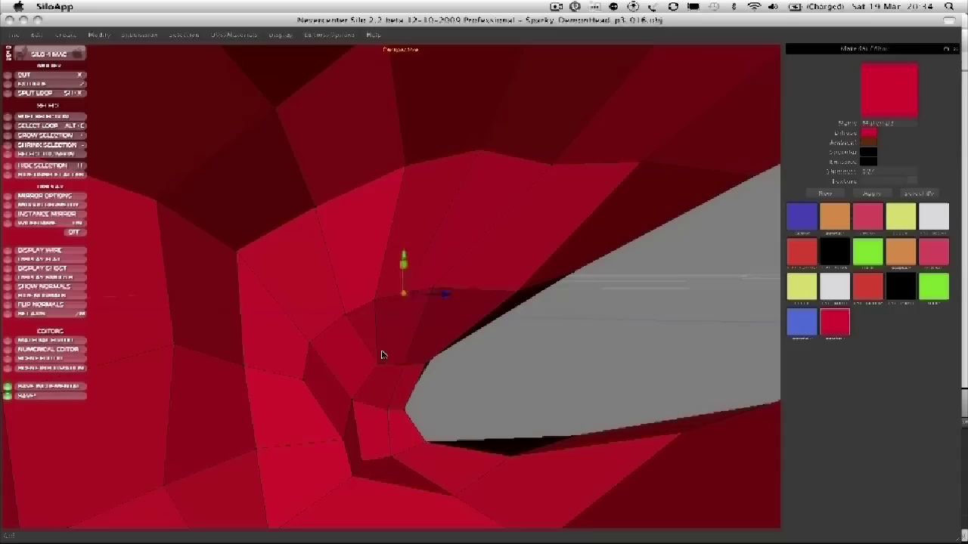
pyautogui.keyDown('shift'); pyautogui.click(380, 361); pyautogui.keyUp('shift')
pyautogui.click(377, 325)
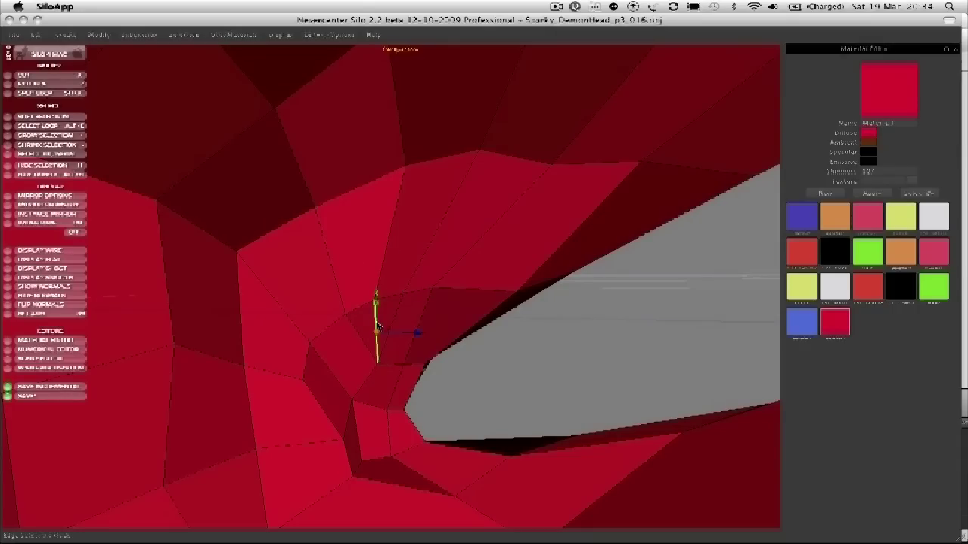
pyautogui.press('Delete')
pyautogui.moveTo(377, 300); pyautogui.dragTo(363, 288)
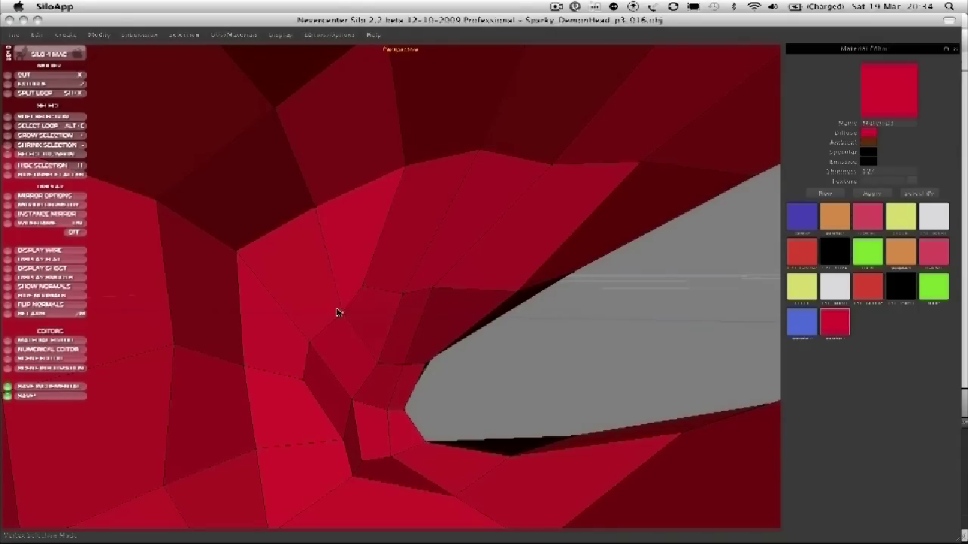
# Step: Turn on soft selection, enlarge its radius, and pull the side wall and inner corner vertices outward to widen the mouth cavity
pyautogui.keyDown('alt'); pyautogui.moveTo(434, 306); pyautogui.dragTo(451, 423); pyautogui.keyUp('alt')
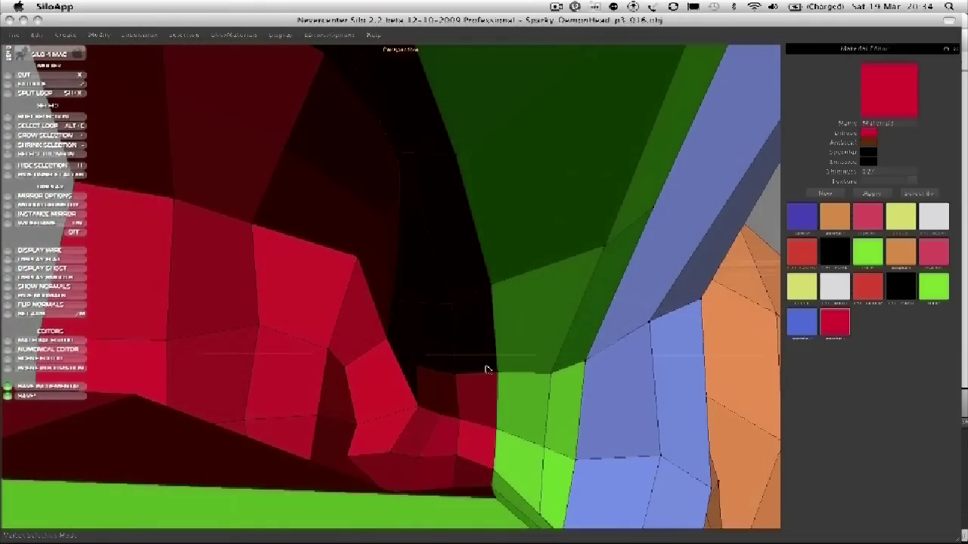
pyautogui.scroll(5, 480, 382)
pyautogui.scroll(2, 435, 336)
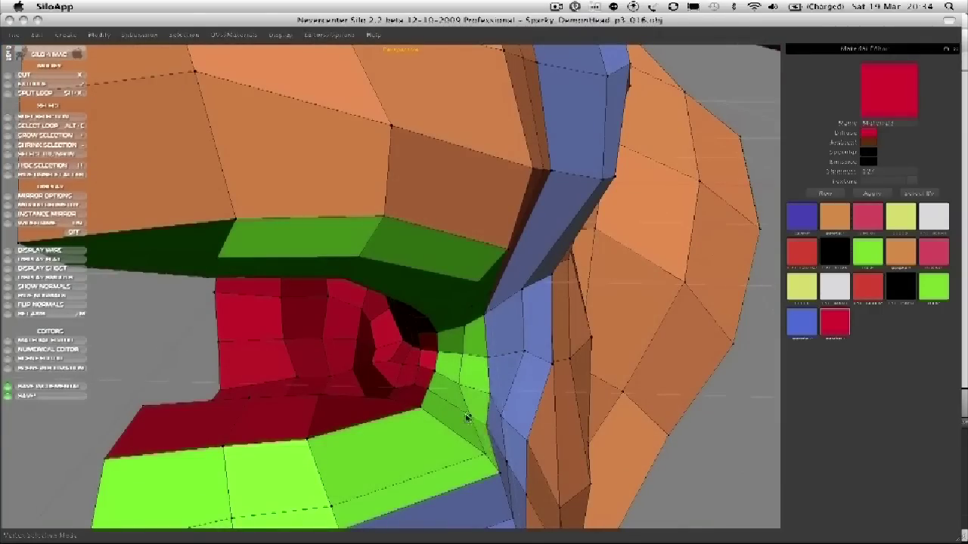
pyautogui.keyDown('alt'); pyautogui.moveTo(445, 364); pyautogui.dragTo(467, 387); pyautogui.keyUp('alt')
pyautogui.scroll(-4, 467, 387)
pyautogui.keyDown('alt'); pyautogui.moveTo(466, 386); pyautogui.dragTo(454, 317, button='middle'); pyautogui.keyUp('alt')
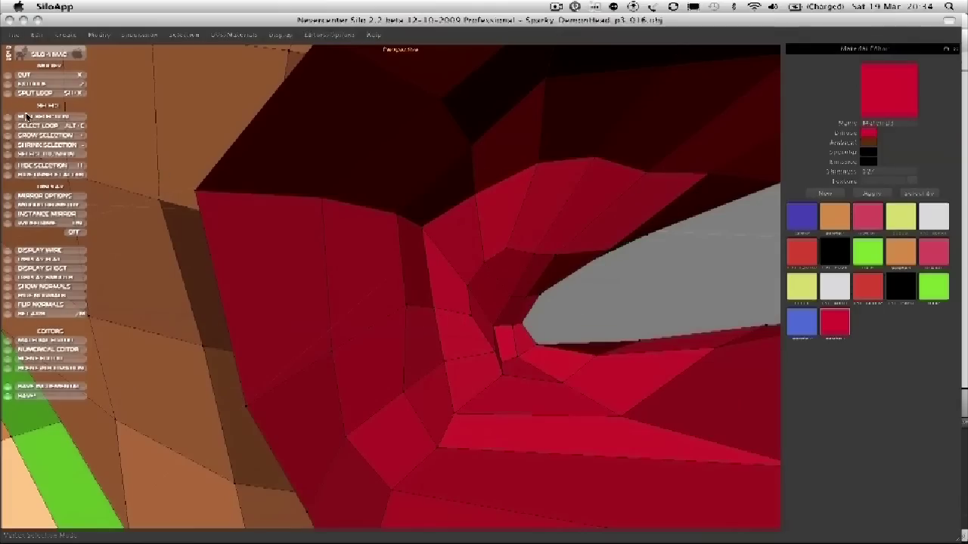
pyautogui.click(26, 117)
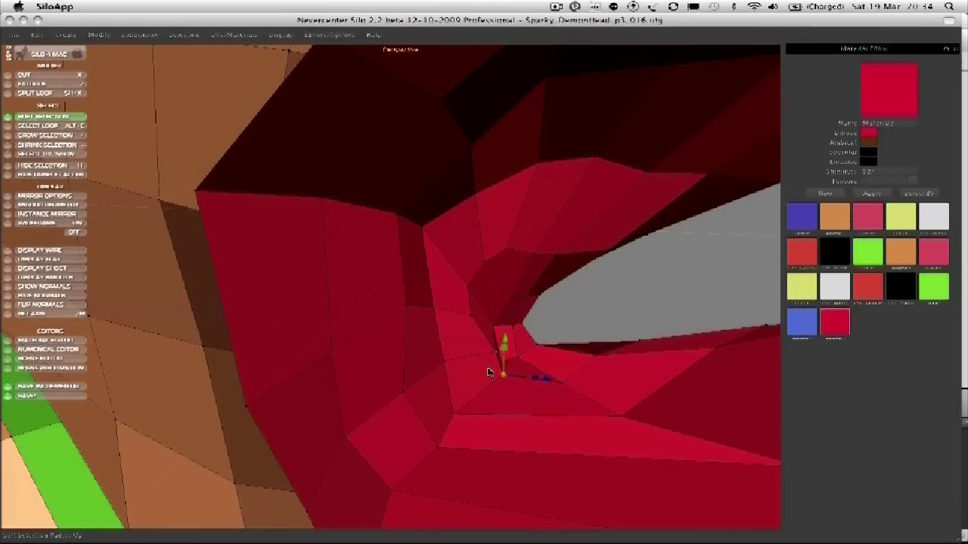
pyautogui.press(']')
pyautogui.click(622, 304)
pyautogui.moveTo(488, 358)
pyautogui.mouseDown()
pyautogui.moveTo(443, 367)
pyautogui.moveTo(385, 356)
pyautogui.moveTo(367, 303)
pyautogui.moveTo(363, 336)
pyautogui.mouseUp()
pyautogui.moveTo(294, 342); pyautogui.dragTo(282, 338)
pyautogui.moveTo(433, 390); pyautogui.dragTo(430, 403)
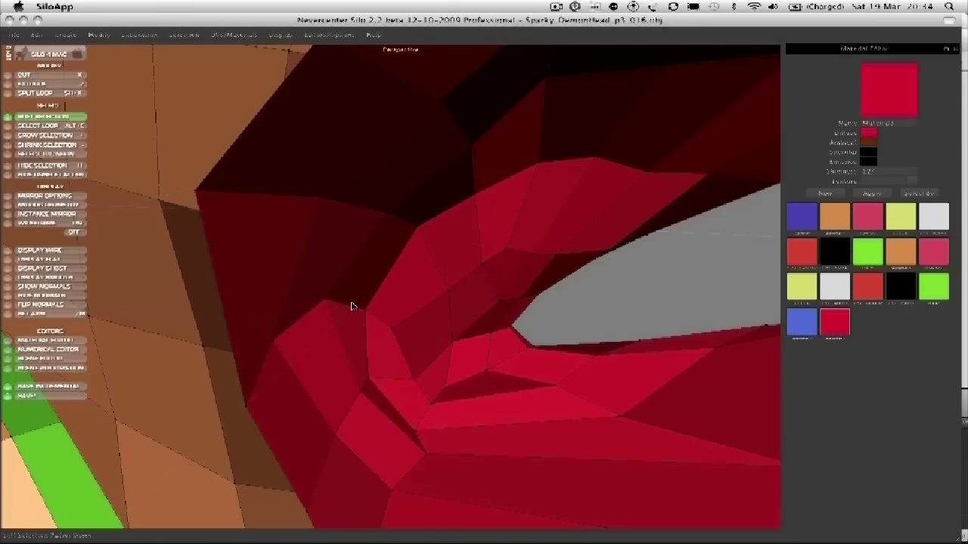
# Step: Select the vertices around the inner mouth corner and the upper cavity wall and smooth them
pyautogui.moveTo(339, 296); pyautogui.dragTo(466, 433)
pyautogui.press('m')
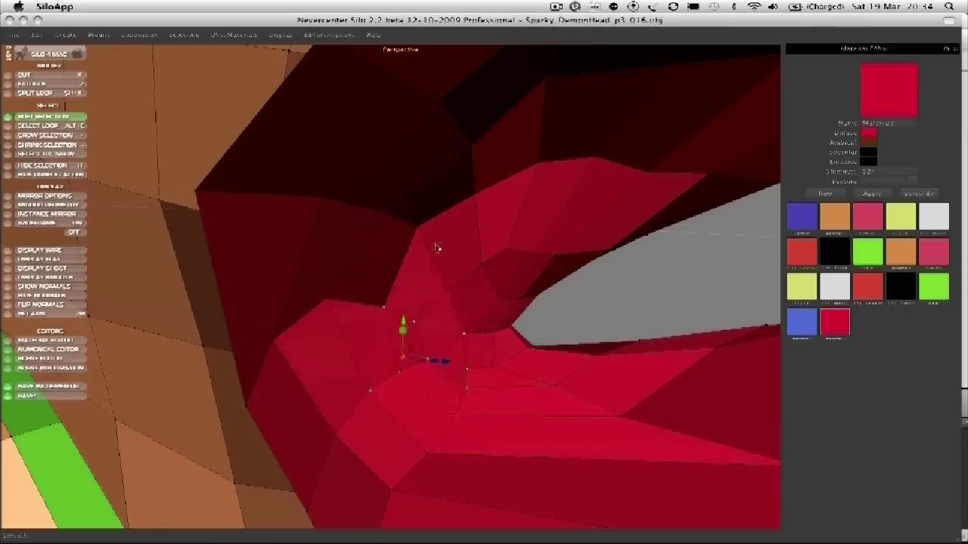
pyautogui.moveTo(404, 172); pyautogui.dragTo(469, 230)
pyautogui.press('m')
pyautogui.keyDown('alt'); pyautogui.moveTo(470, 225); pyautogui.dragTo(439, 229); pyautogui.keyUp('alt')
pyautogui.moveTo(478, 107); pyautogui.dragTo(595, 173)
pyautogui.moveTo(595, 173); pyautogui.dragTo(513, 374, button='right')
pyautogui.press('s')
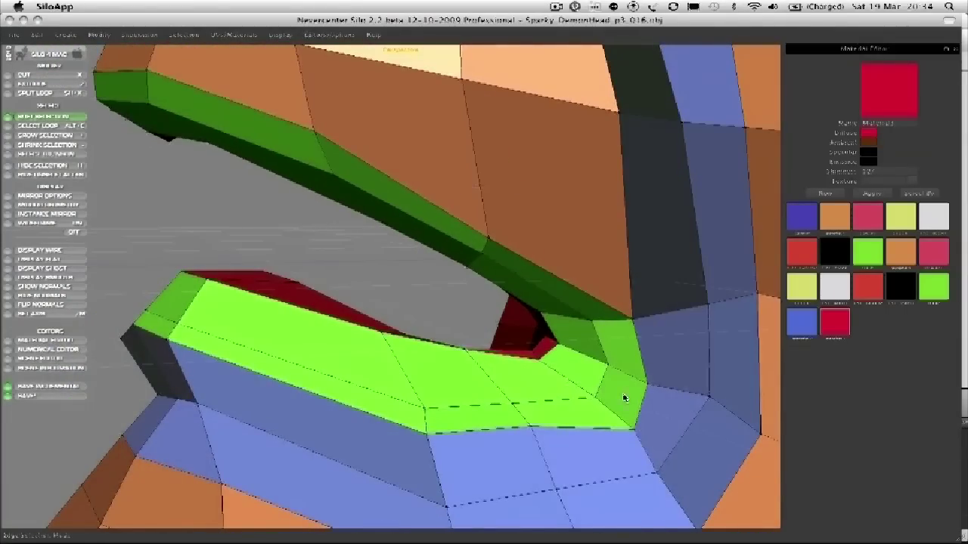
pyautogui.keyDown('alt'); pyautogui.moveTo(602, 371); pyautogui.dragTo(547, 316); pyautogui.keyUp('alt')
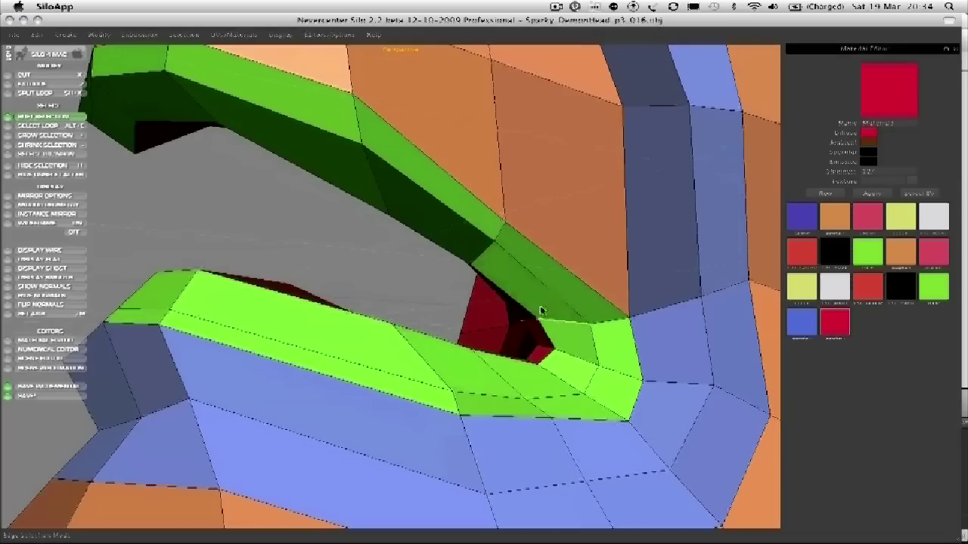
# Step: Pull the outer lip vertices around the mouth corner inward and space them evenly to round the green lip band
pyautogui.moveTo(491, 238); pyautogui.dragTo(512, 224)
pyautogui.moveTo(632, 301); pyautogui.dragTo(612, 270)
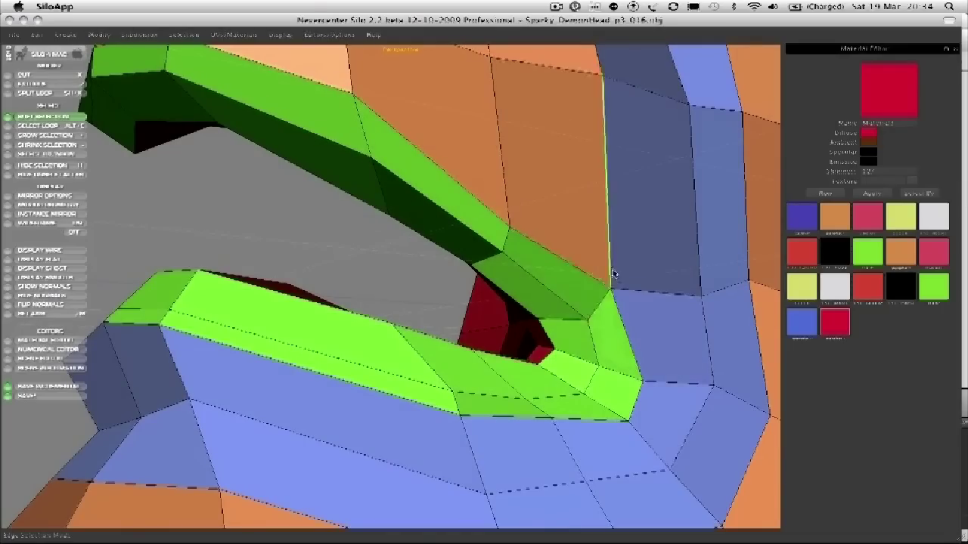
pyautogui.moveTo(585, 323); pyautogui.dragTo(578, 304)
pyautogui.moveTo(620, 407); pyautogui.dragTo(601, 407)
pyautogui.moveTo(554, 431); pyautogui.dragTo(541, 429)
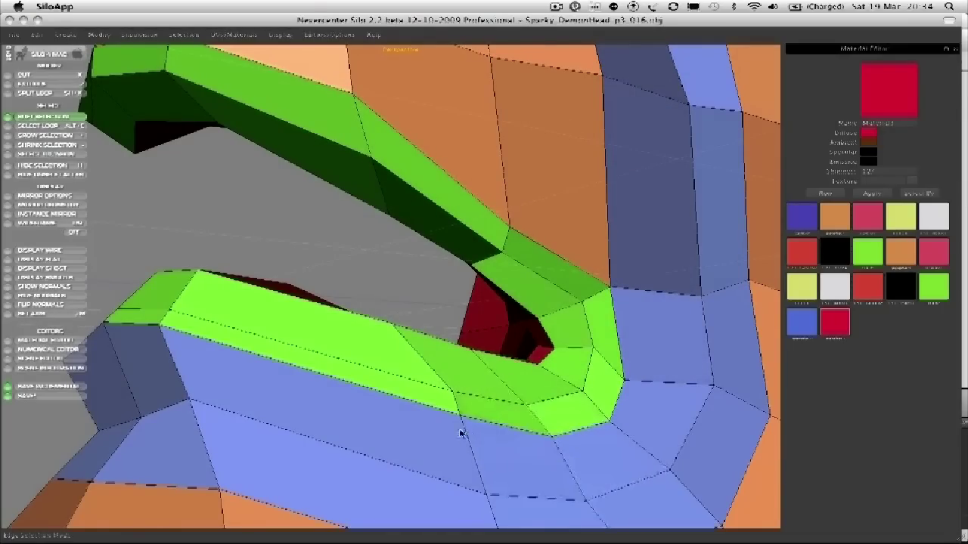
# Step: Raise the lower lip's outer edge near the mouth corner and shift the lip's crossing edges back toward the corner
pyautogui.moveTo(461, 432); pyautogui.dragTo(466, 403)
pyautogui.scroll(-8, 446, 385)
pyautogui.moveTo(416, 362); pyautogui.dragTo(366, 361, button='right')
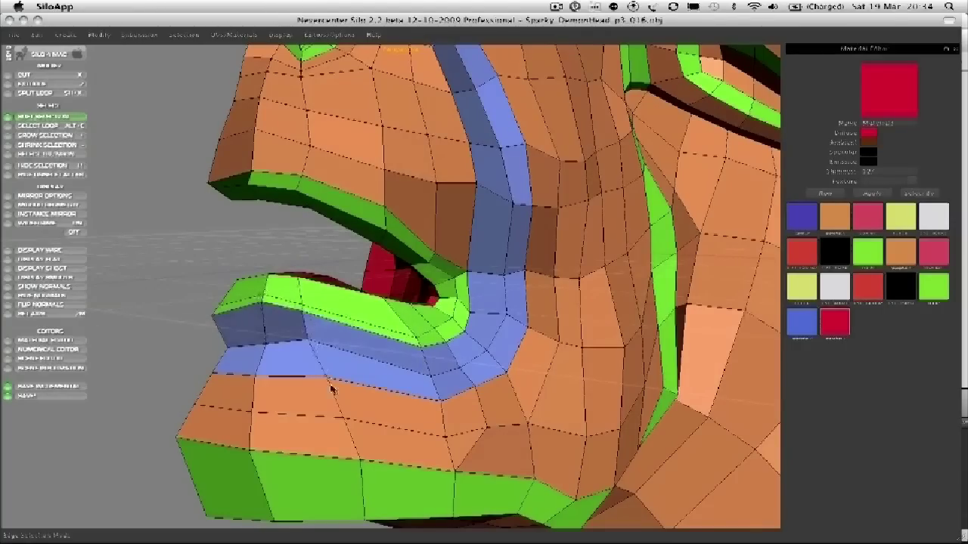
pyautogui.moveTo(326, 367); pyautogui.dragTo(310, 339, button='middle')
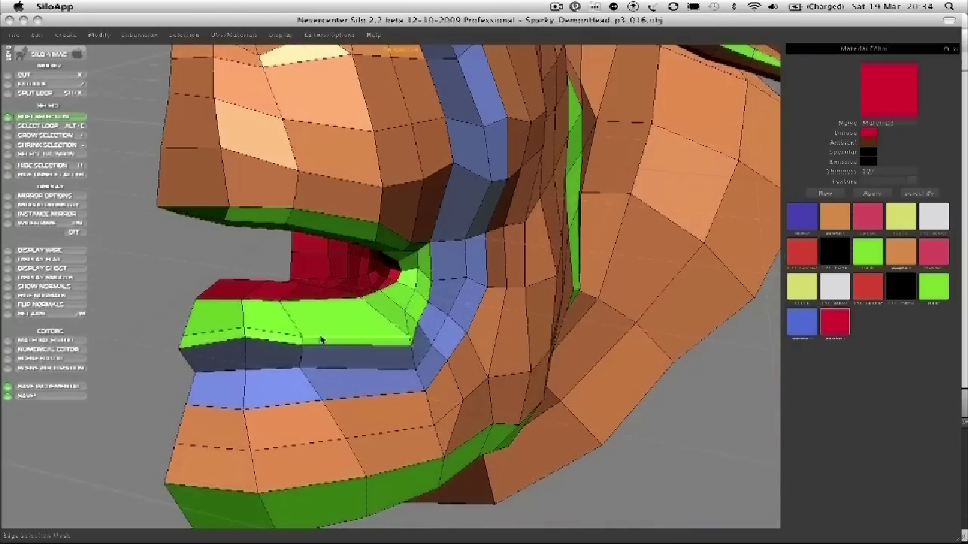
pyautogui.moveTo(291, 305); pyautogui.dragTo(329, 299)
pyautogui.press('a')
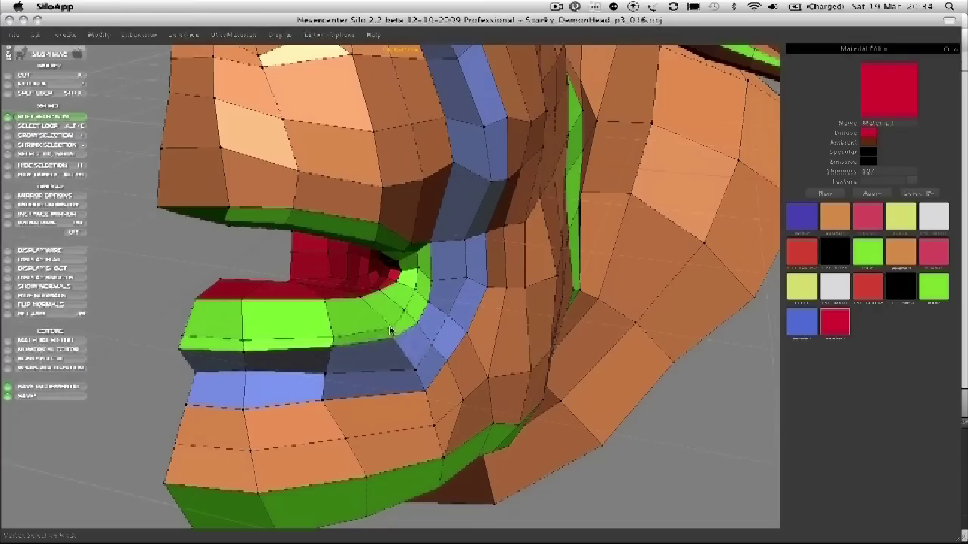
pyautogui.moveTo(413, 319); pyautogui.dragTo(363, 348, button='middle')
pyautogui.scroll(-5, 422, 280)
pyautogui.scroll(2, 405, 294)
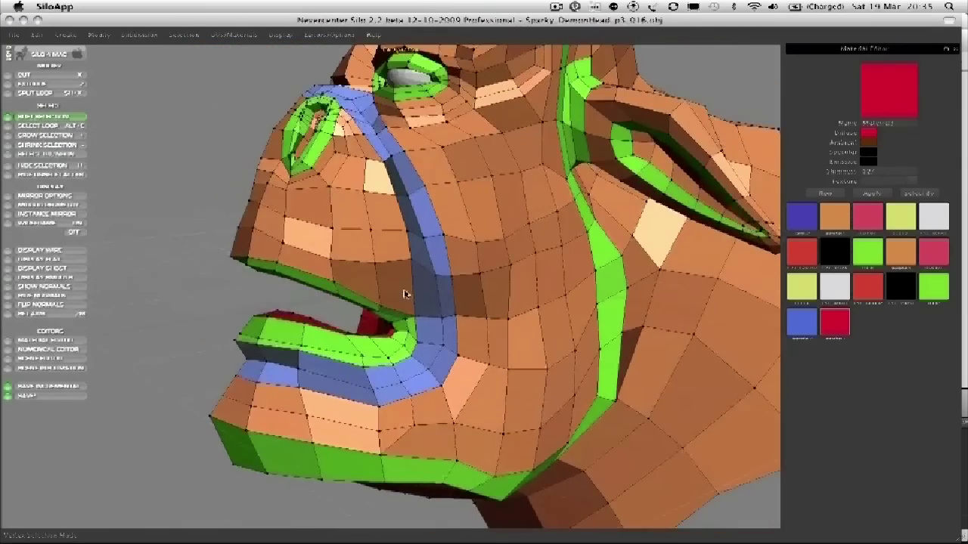
pyautogui.moveTo(384, 298); pyautogui.dragTo(409, 319, button='middle')
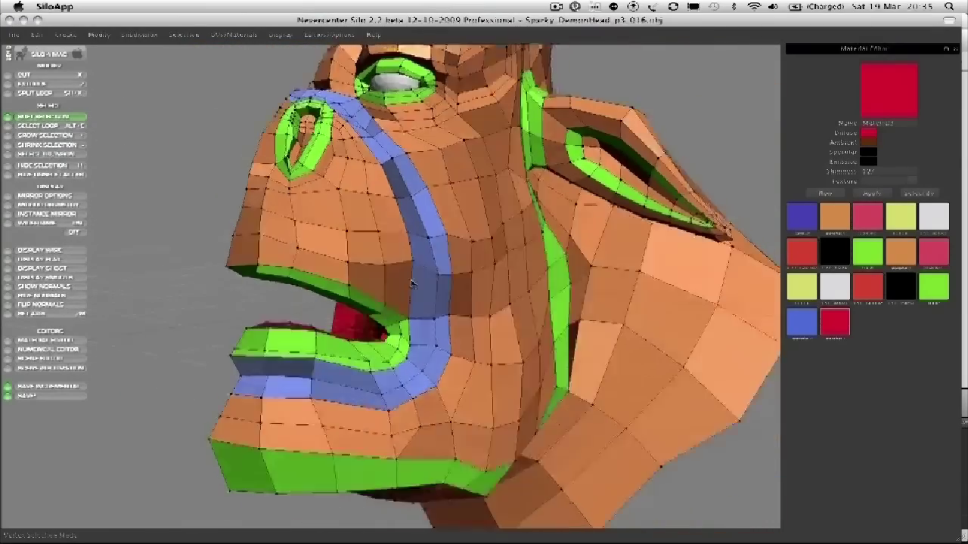